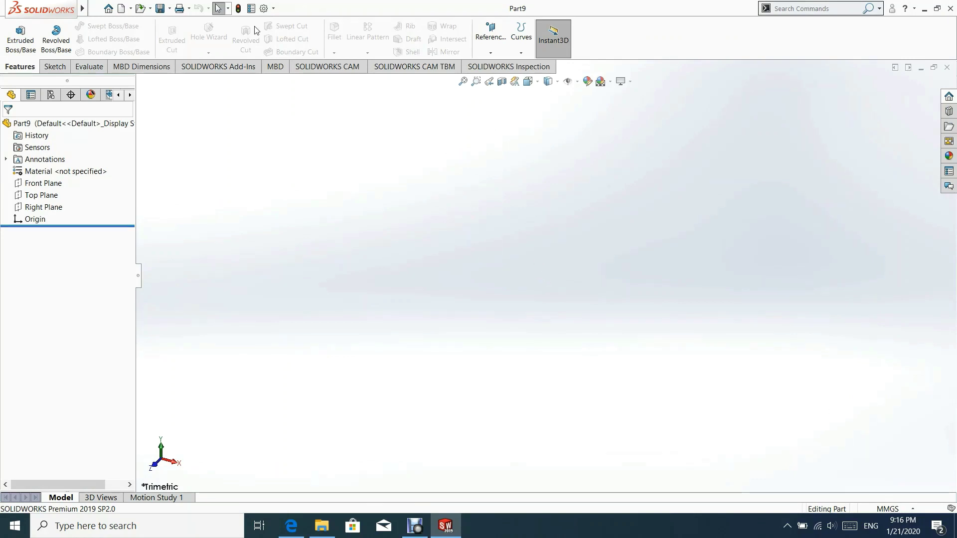
Step: Start a sketch on the Front Plane and set the document units to MMGS
{"action": "left_click", "coordinate": [42, 183]}
{"action": "left_click", "coordinate": [60, 165]}
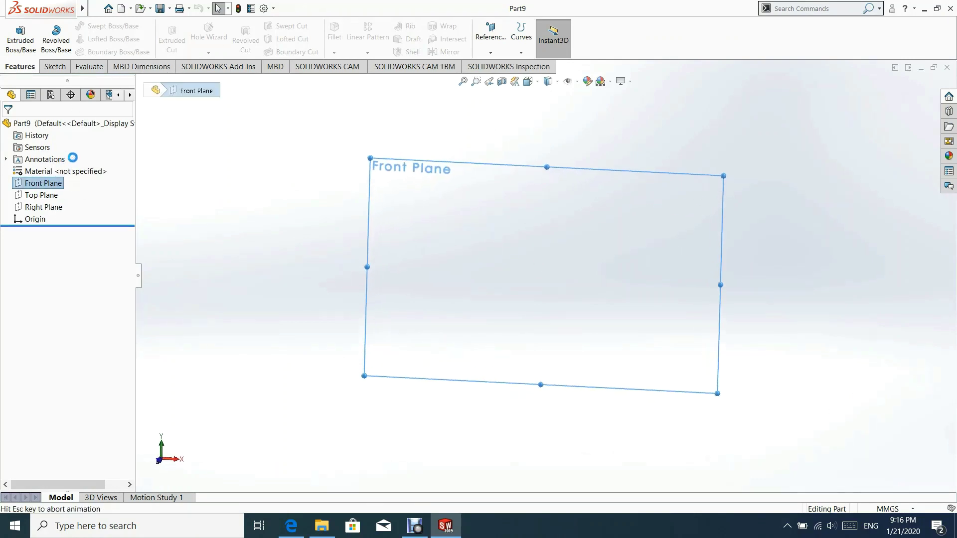
{"action": "left_click", "coordinate": [892, 509]}
{"action": "left_click", "coordinate": [877, 463]}
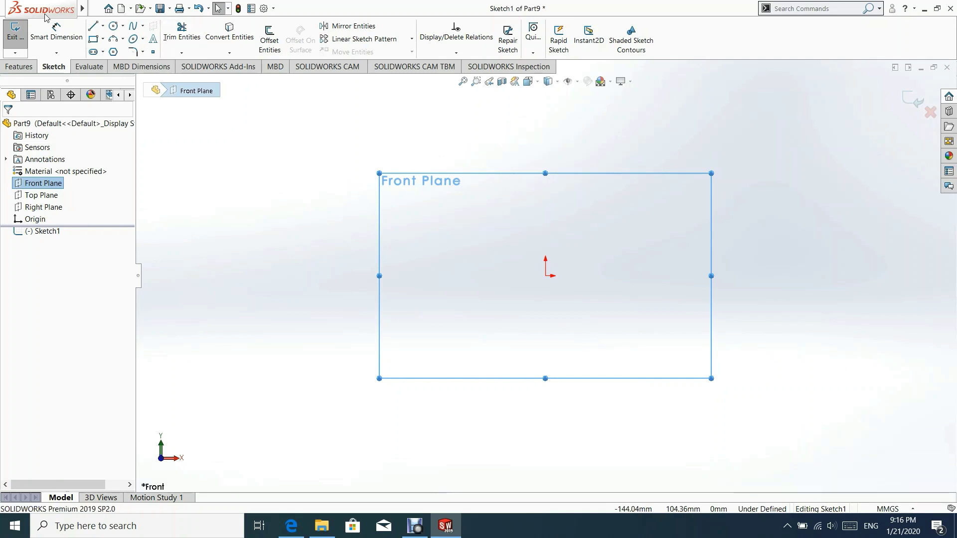
Step: Sketch a long, flat base rectangle about 126 mm wide, running right and downward from the origin
{"action": "left_click", "coordinate": [94, 40]}
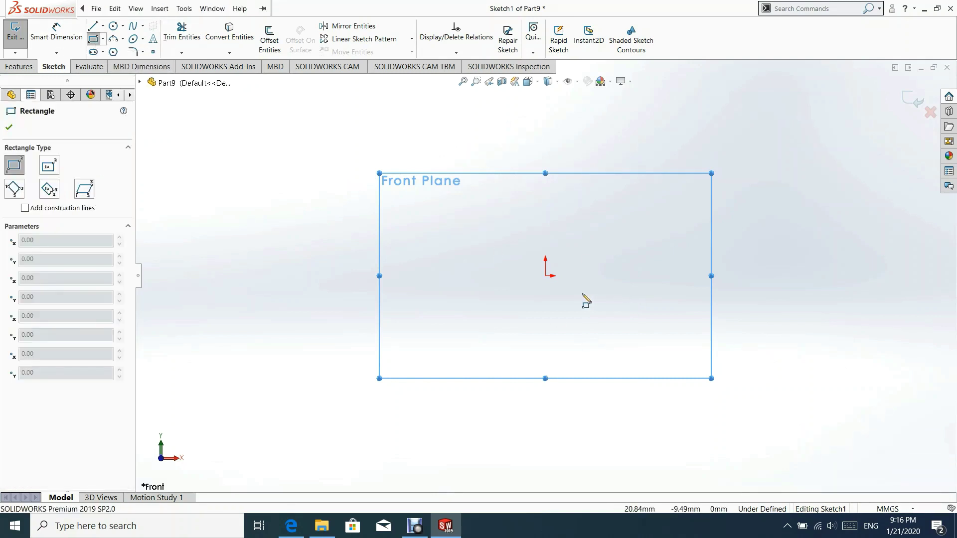
{"action": "left_click", "coordinate": [545, 275]}
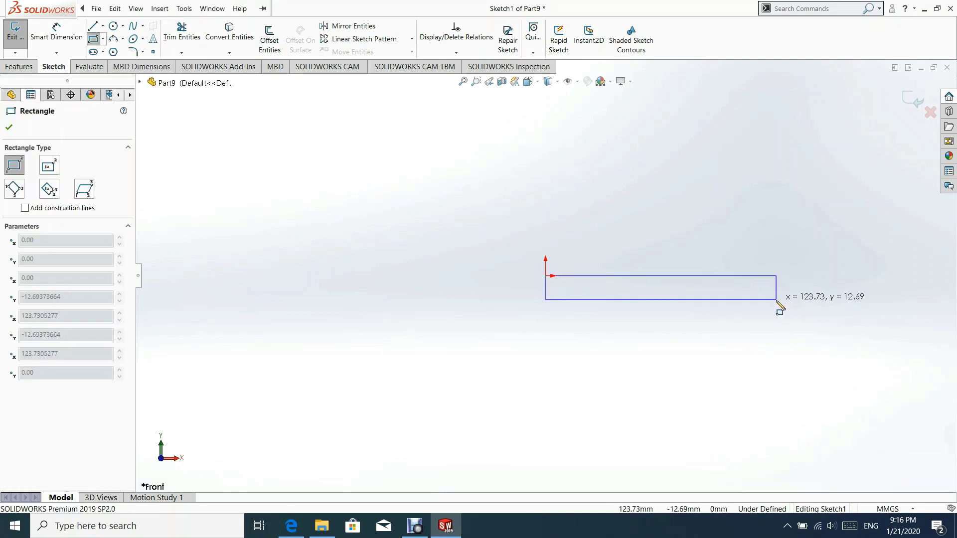
{"action": "left_click", "coordinate": [781, 306]}
Step: Sketch a rectangle about 34 mm high on the base's top edge and an equally wide one about 37 mm high above it
{"action": "left_click", "coordinate": [603, 213]}
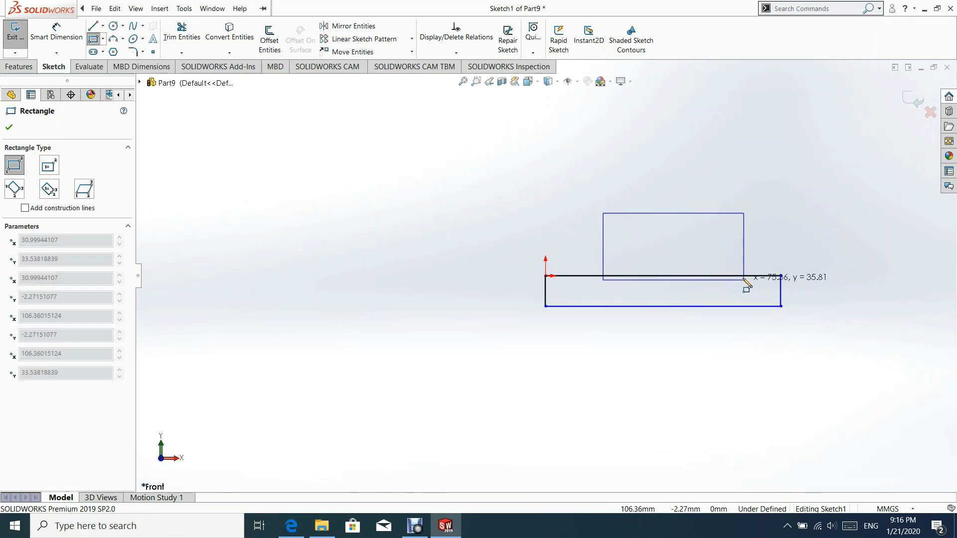
{"action": "left_click", "coordinate": [740, 276]}
{"action": "left_click", "coordinate": [602, 103]}
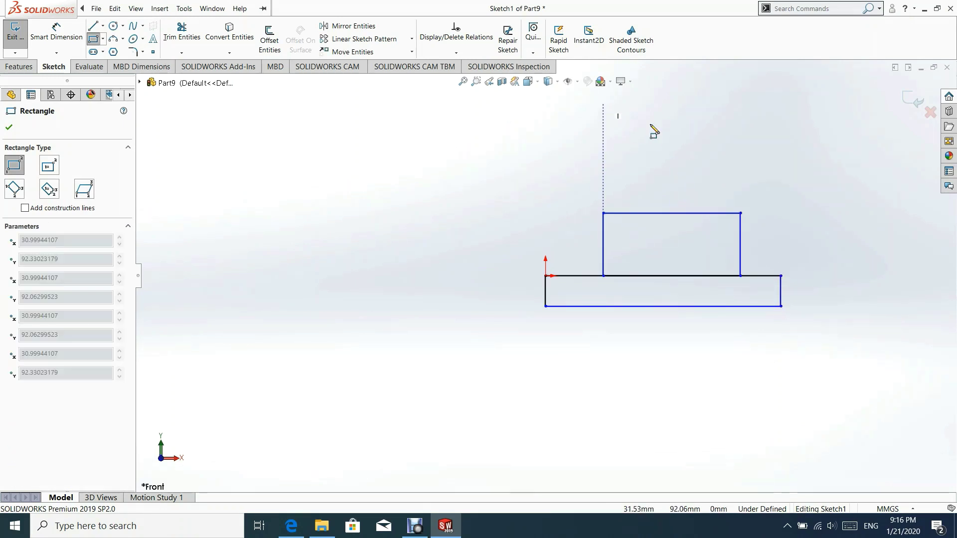
{"action": "left_click", "coordinate": [741, 173]}
{"action": "scroll", "coordinate": [548, 275], "scroll_direction": "up", "scroll_amount": 5}
{"action": "scroll", "coordinate": [633, 258], "scroll_direction": "down", "scroll_amount": 7}
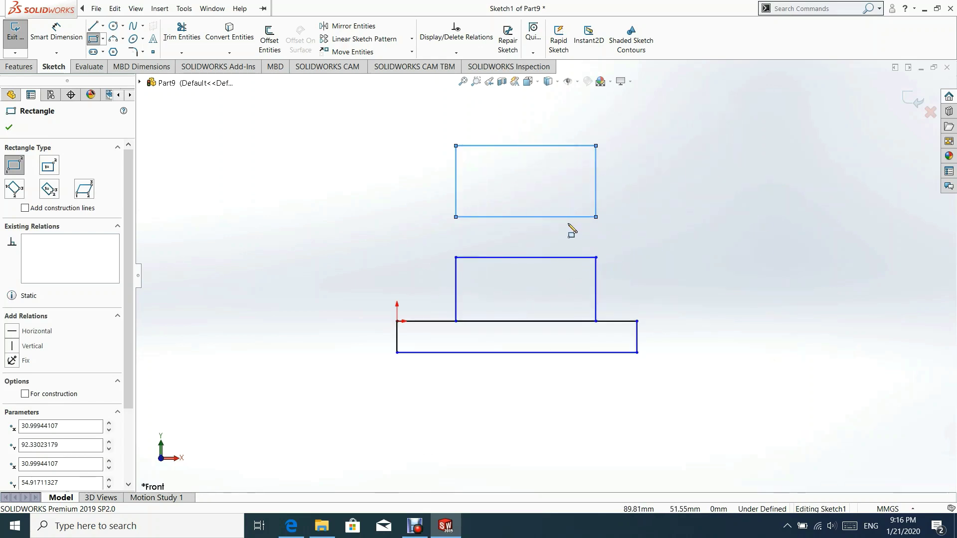
{"action": "left_click", "coordinate": [10, 128]}
Step: Dimension the base rectangle to 170 mm wide and 20 mm high
{"action": "left_click", "coordinate": [56, 32]}
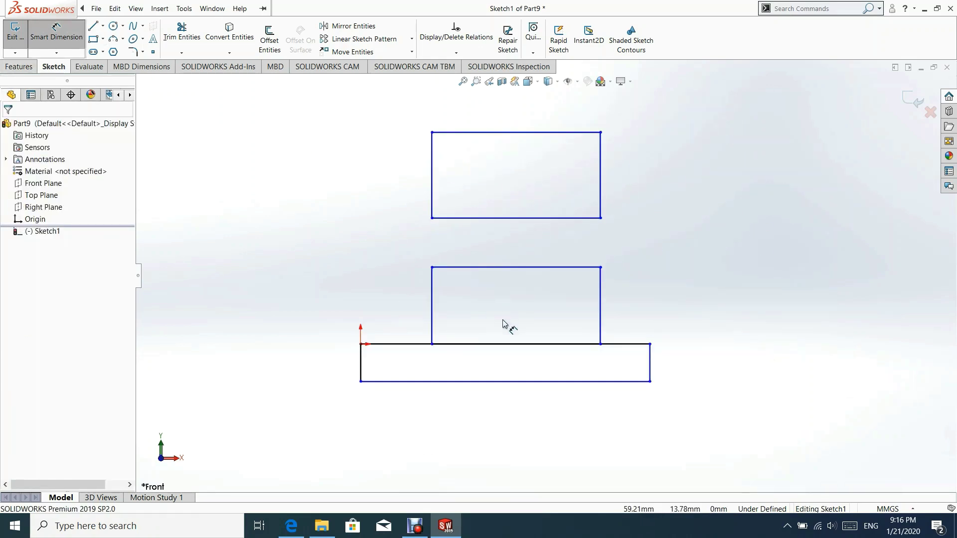
{"action": "left_click", "coordinate": [506, 382]}
{"action": "left_click", "coordinate": [507, 425]}
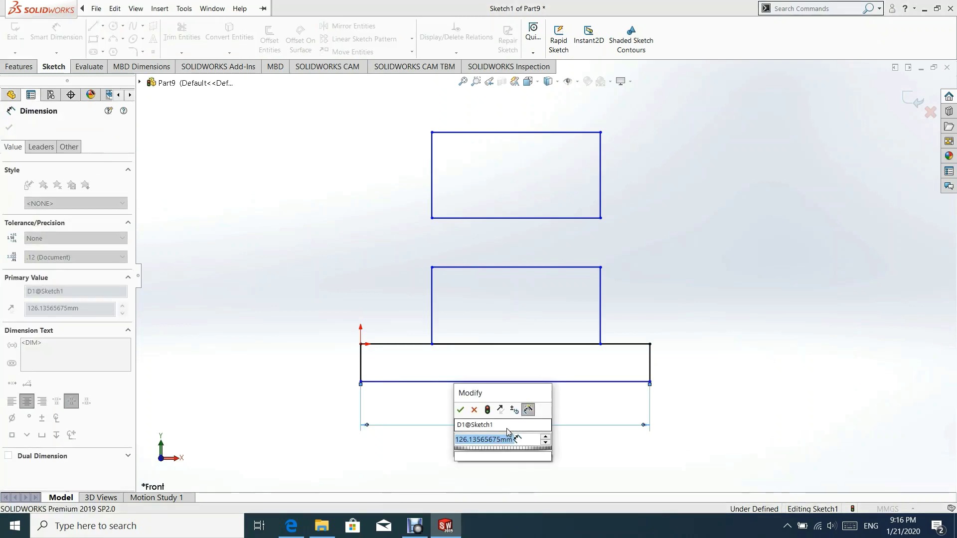
{"action": "type", "text": "170"}
{"action": "key", "text": "Return"}
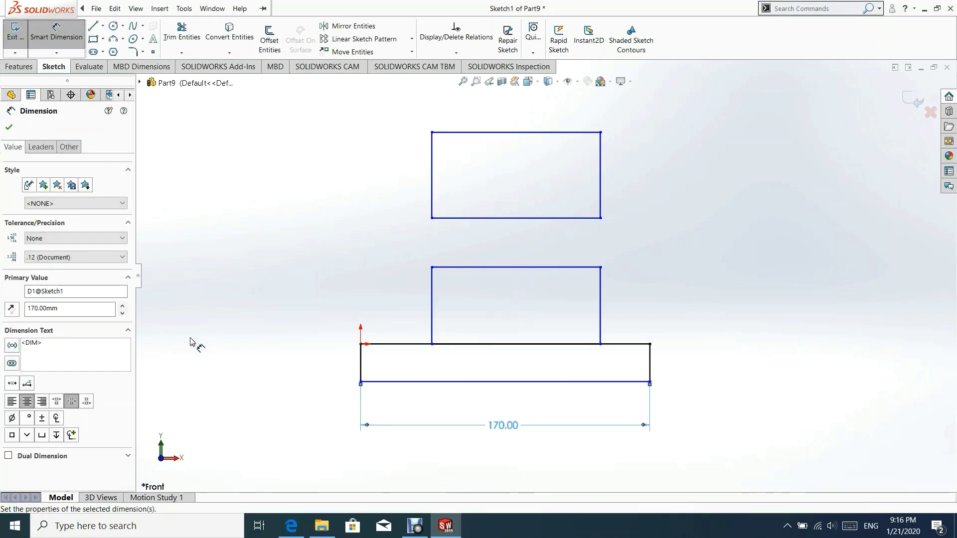
{"action": "left_click", "coordinate": [360, 364]}
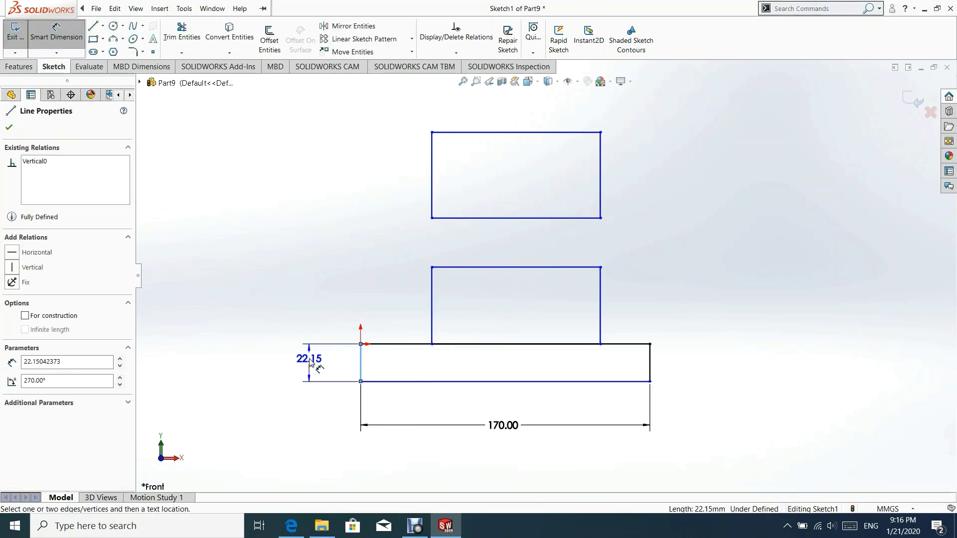
{"action": "left_click", "coordinate": [320, 376]}
{"action": "type", "text": "20"}
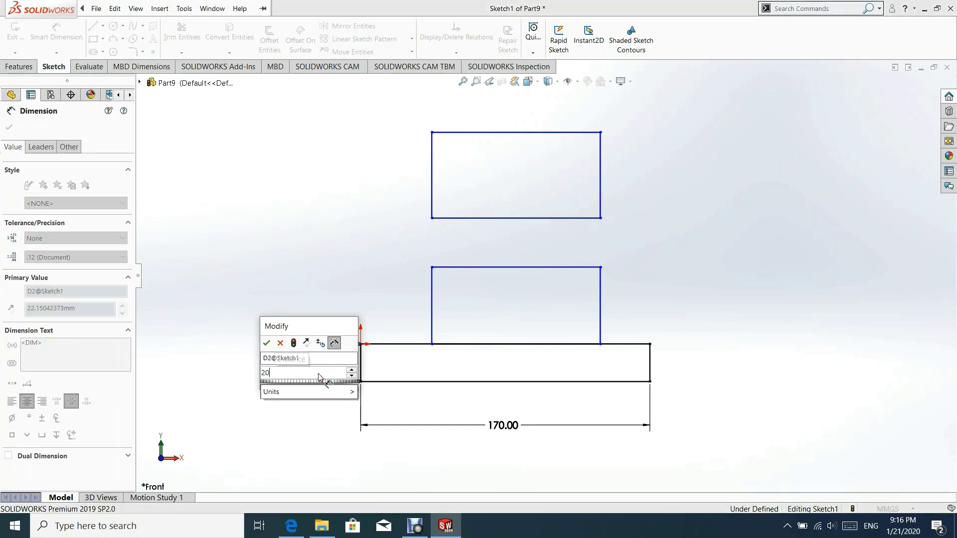
{"action": "key", "text": "Return"}
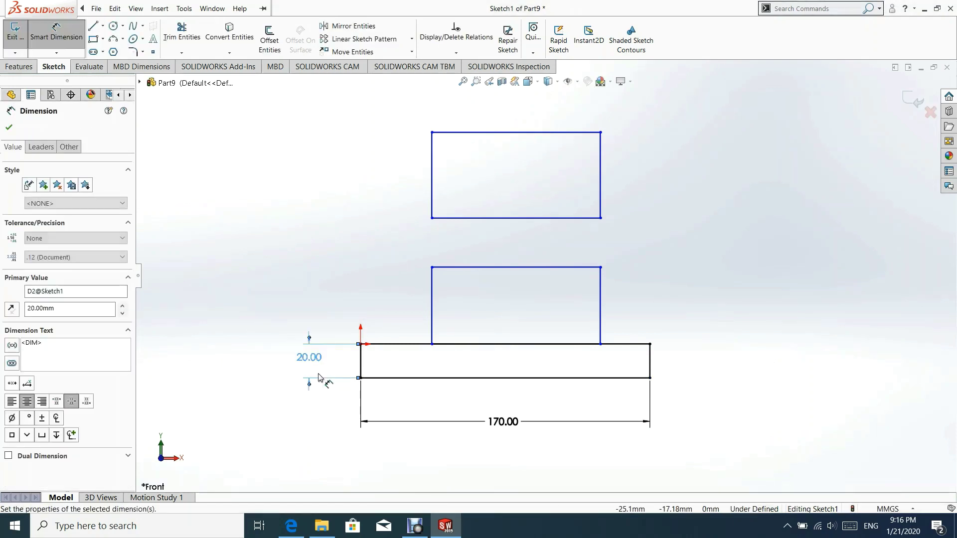
Step: Dimension the height of the rectangle standing on the base to 25 mm
{"action": "left_click", "coordinate": [601, 305]}
{"action": "left_click", "coordinate": [727, 327]}
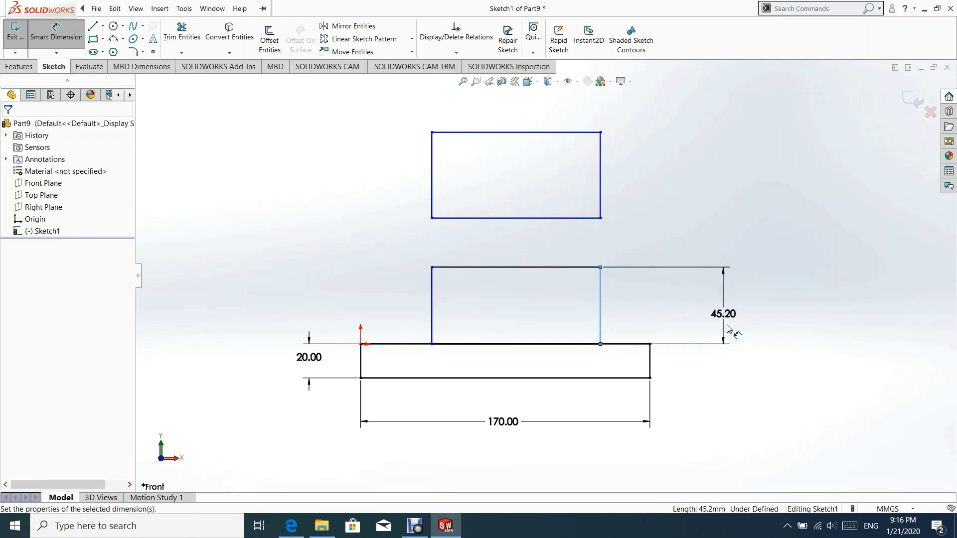
{"action": "type", "text": "25"}
{"action": "key", "text": "Return"}
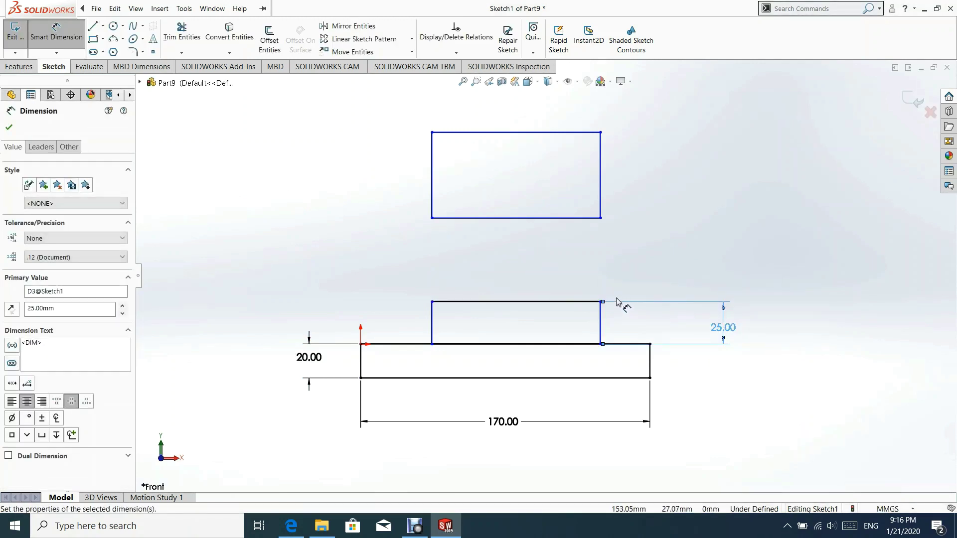
Step: Dimension the vertical gap between the middle rectangle's top edge and the upper rectangle's bottom edge to 40 mm
{"action": "left_click", "coordinate": [580, 301]}
{"action": "left_click", "coordinate": [577, 217]}
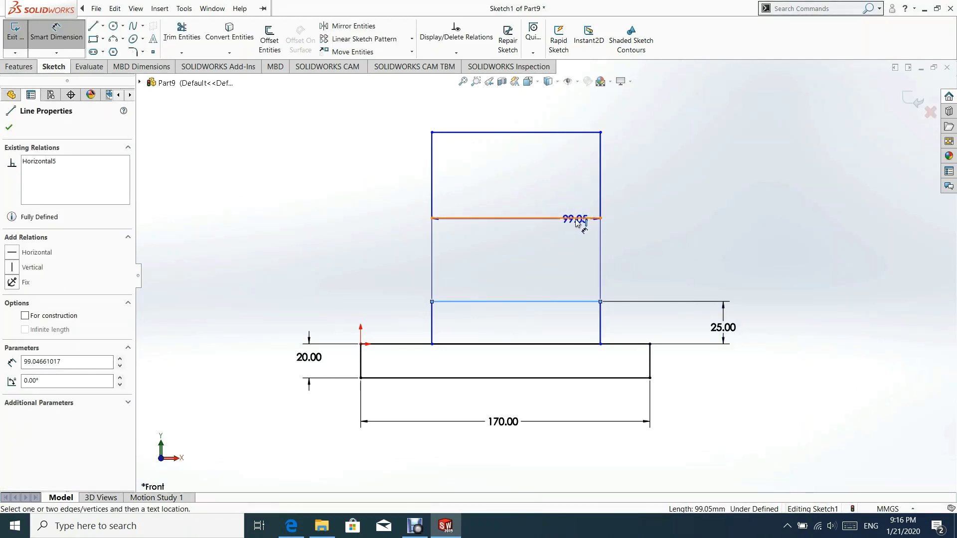
{"action": "left_click", "coordinate": [709, 242]}
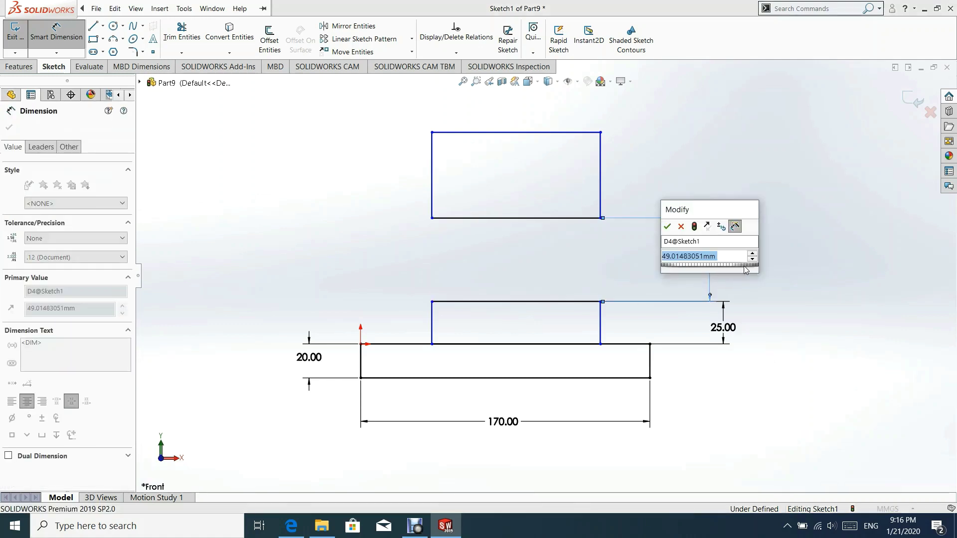
{"action": "type", "text": "40"}
{"action": "key", "text": "Return"}
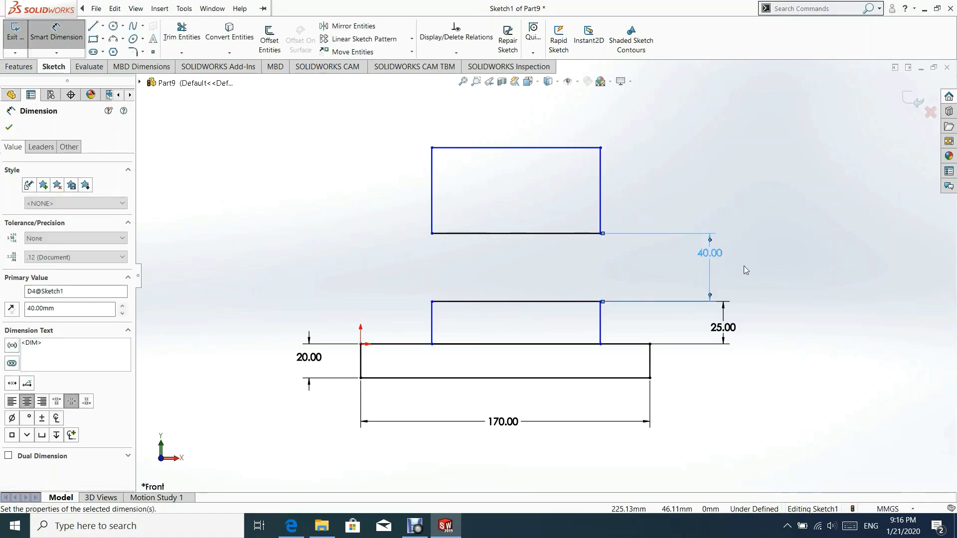
Step: Dimension the upper rectangle's height to 72 mm between its bottom and top edges
{"action": "left_click", "coordinate": [580, 234]}
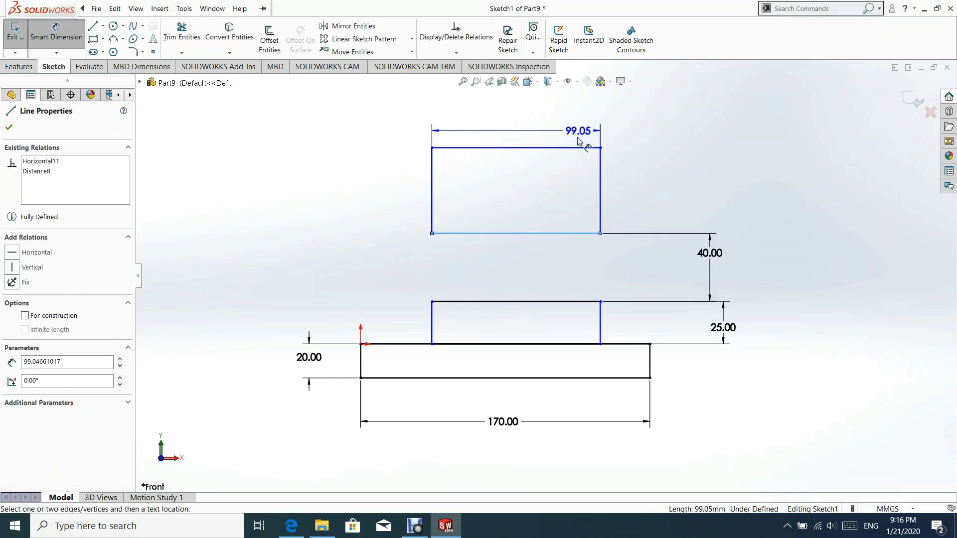
{"action": "left_click", "coordinate": [571, 148]}
{"action": "left_click", "coordinate": [734, 186]}
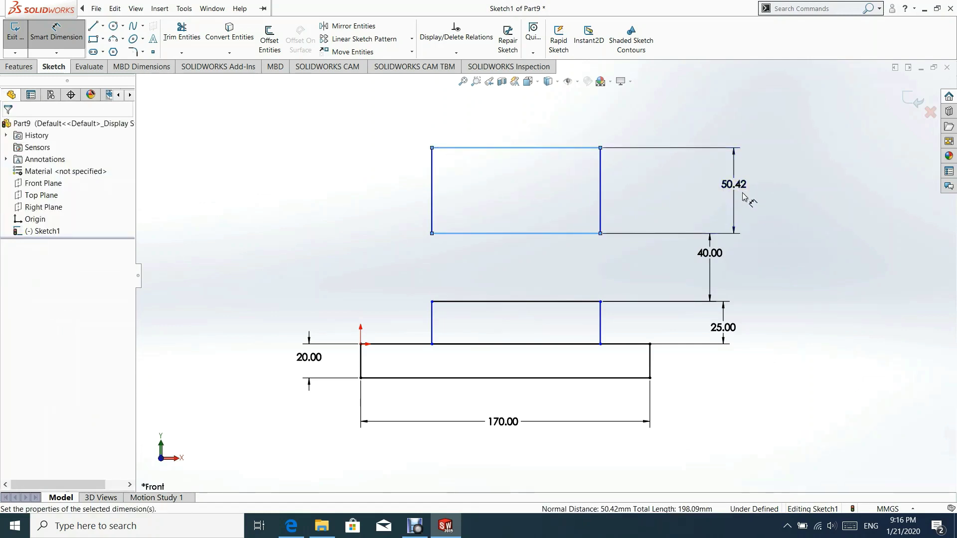
{"action": "type", "text": "72"}
{"action": "key", "text": "Return"}
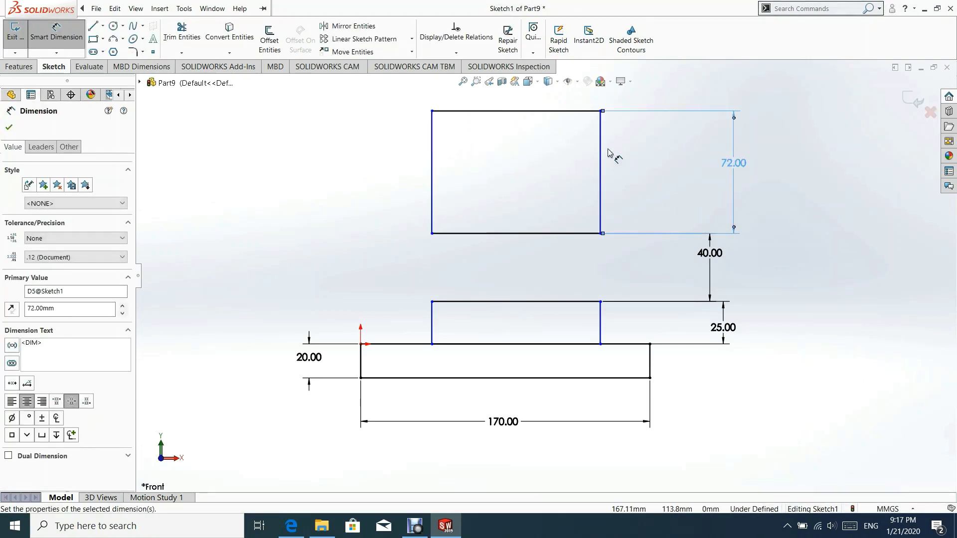
{"action": "left_click", "coordinate": [8, 127]}
Step: Move the upper rectangle's left edge outward and make it collinear with the middle rectangle's left edge
{"action": "left_click_drag", "start_coordinate": [432, 155], "coordinate": [408, 184]}
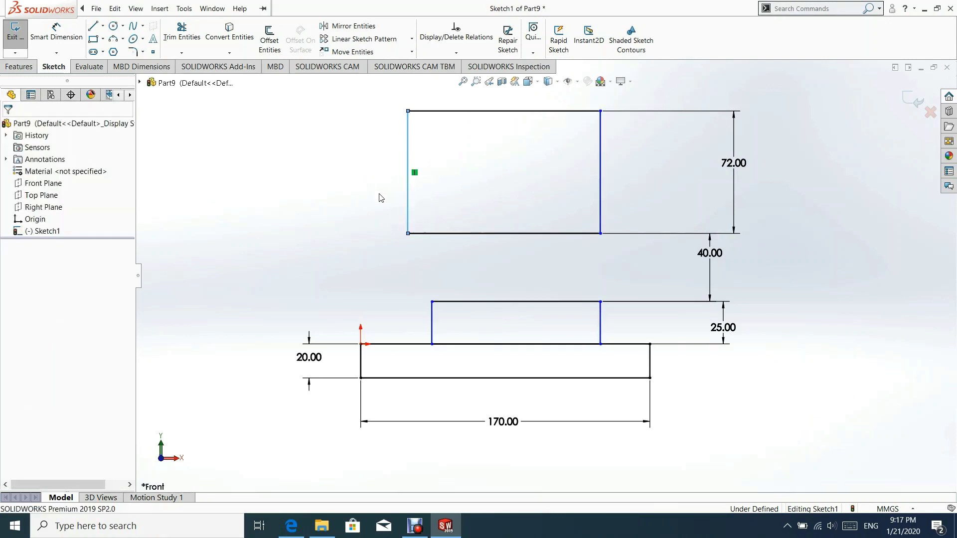
{"action": "left_click", "coordinate": [410, 191]}
{"action": "left_click", "coordinate": [433, 320], "text": "ctrl"}
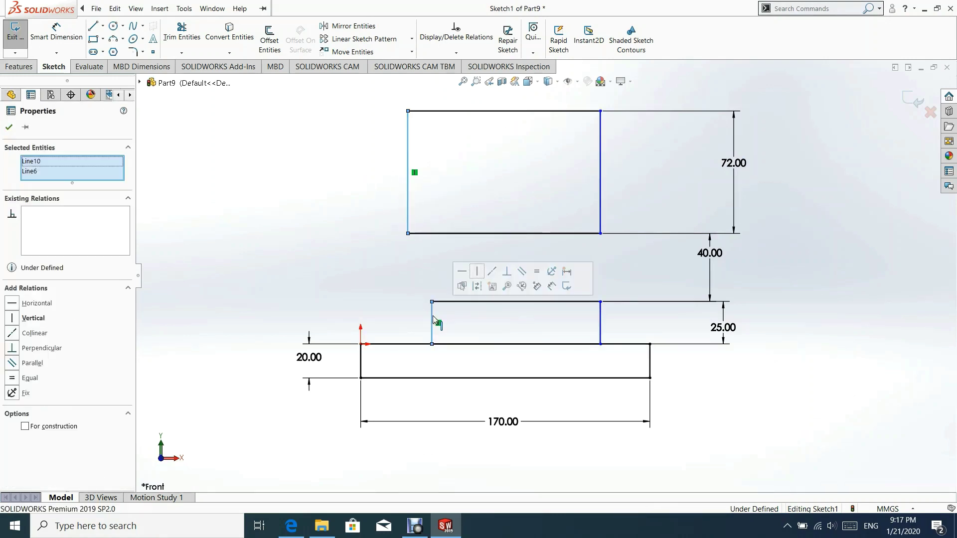
{"action": "left_click", "coordinate": [492, 274]}
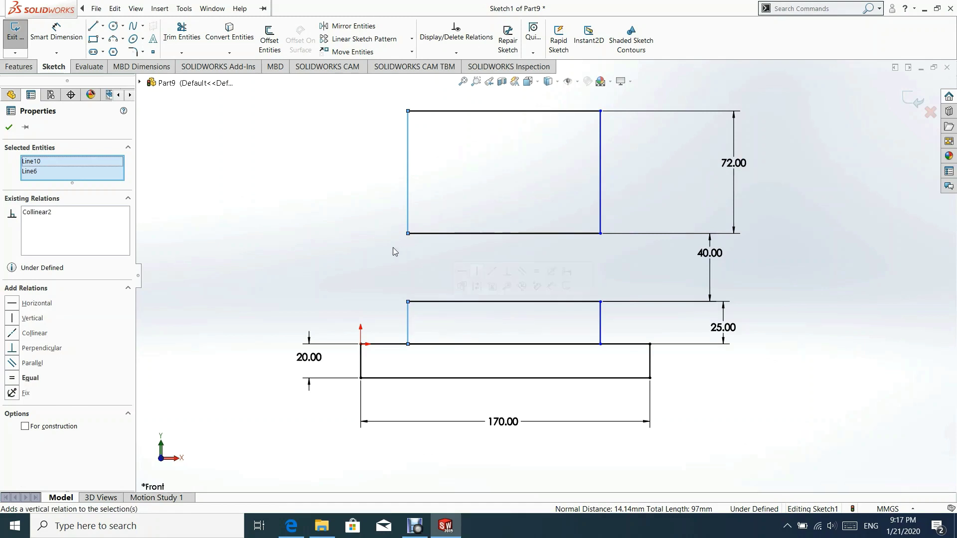
{"action": "left_click", "coordinate": [506, 209]}
Step: Make the right edges of the upper and middle rectangles collinear
{"action": "left_click", "coordinate": [601, 232]}
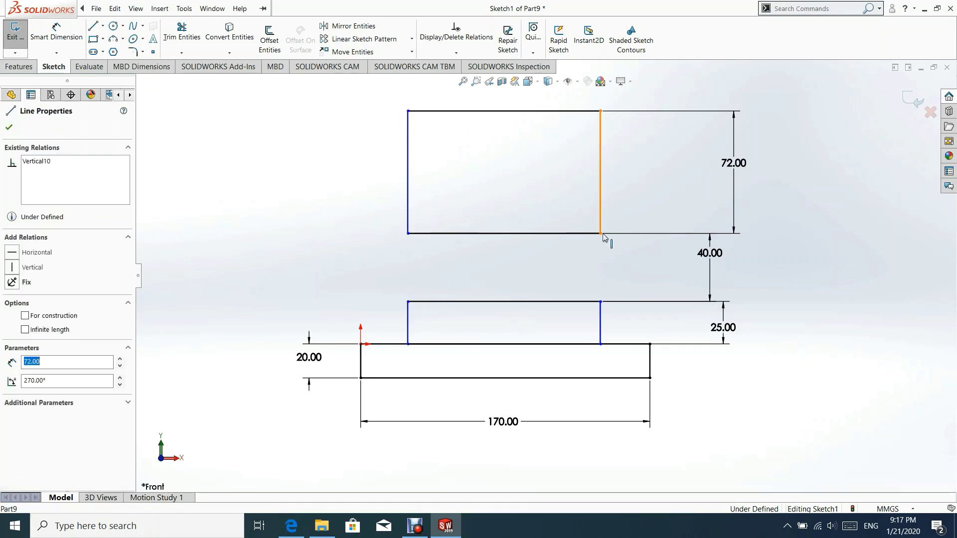
{"action": "left_click", "coordinate": [600, 323], "text": "ctrl"}
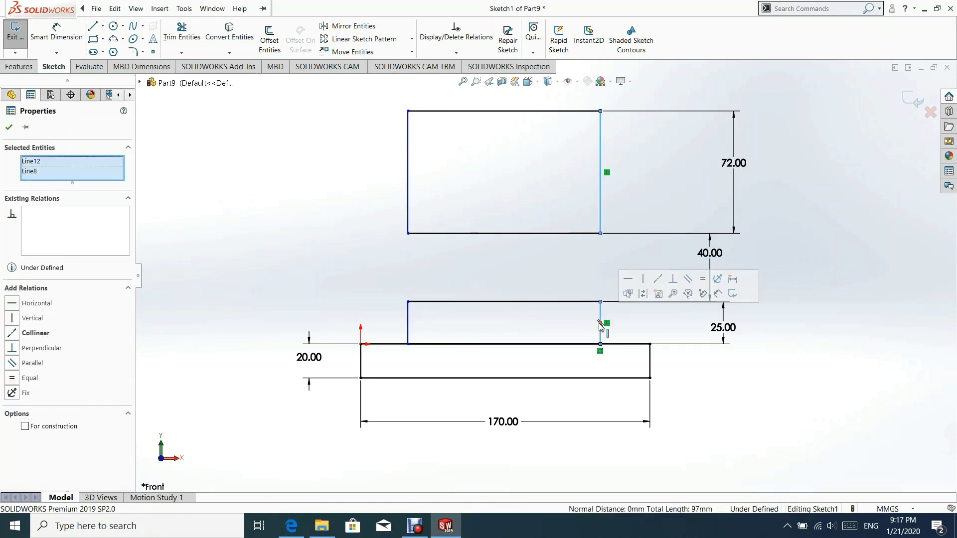
{"action": "left_click", "coordinate": [657, 279]}
{"action": "left_click", "coordinate": [544, 317]}
Step: Dimension the upper rectangle's width to 60 mm along its top edge
{"action": "key", "text": "f"}
{"action": "left_click", "coordinate": [56, 33]}
{"action": "left_click", "coordinate": [501, 161]}
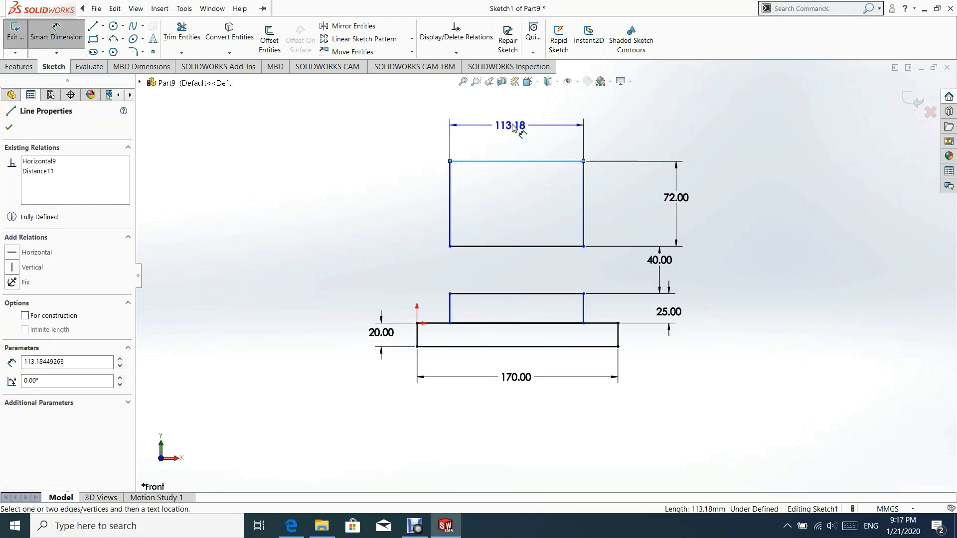
{"action": "left_click", "coordinate": [520, 141]}
{"action": "type", "text": "60"}
{"action": "key", "text": "Return"}
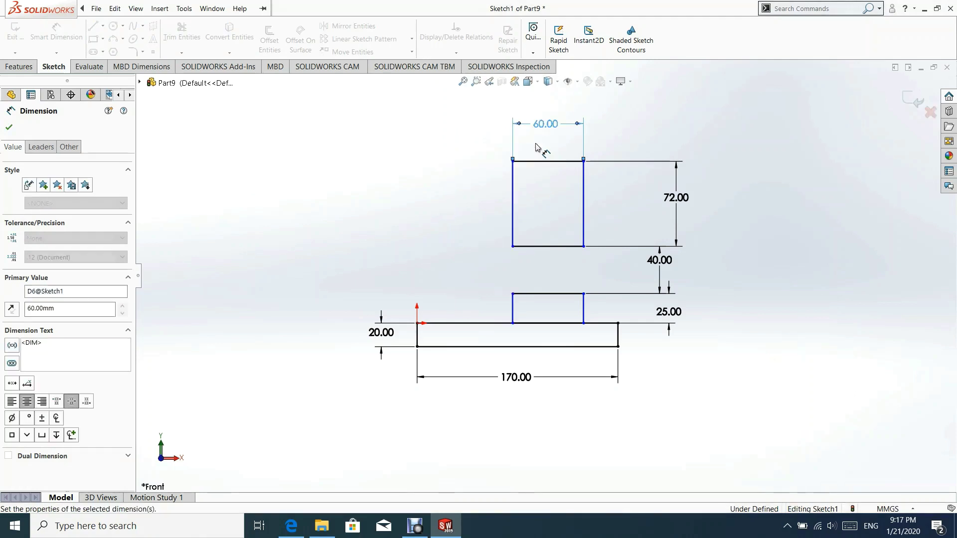
{"action": "key", "text": "Escape"}
{"action": "key", "text": "Escape"}
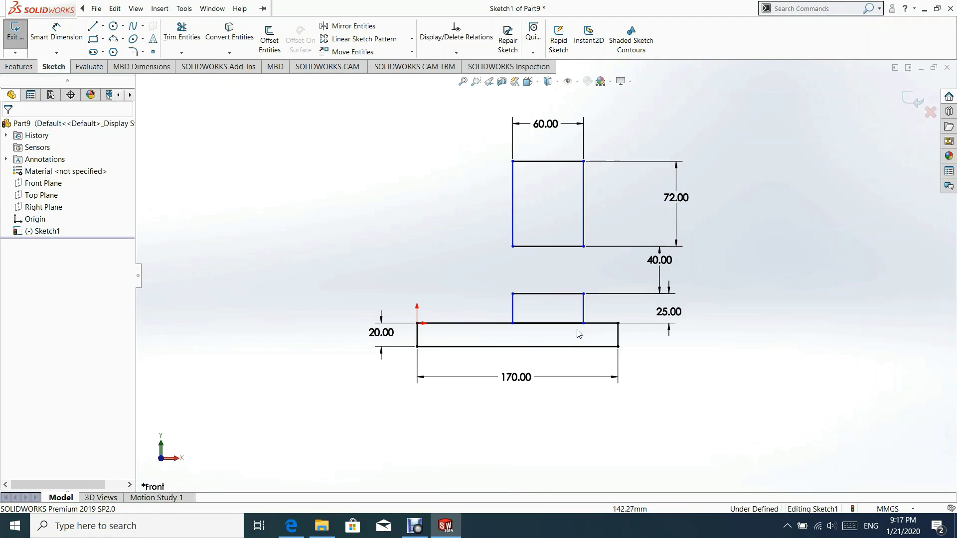
Step: Shift the two upper rectangles left and dimension the middle rectangle's top-edge midpoint 70 mm from the base's right edge
{"action": "left_click_drag", "start_coordinate": [510, 219], "coordinate": [477, 217]}
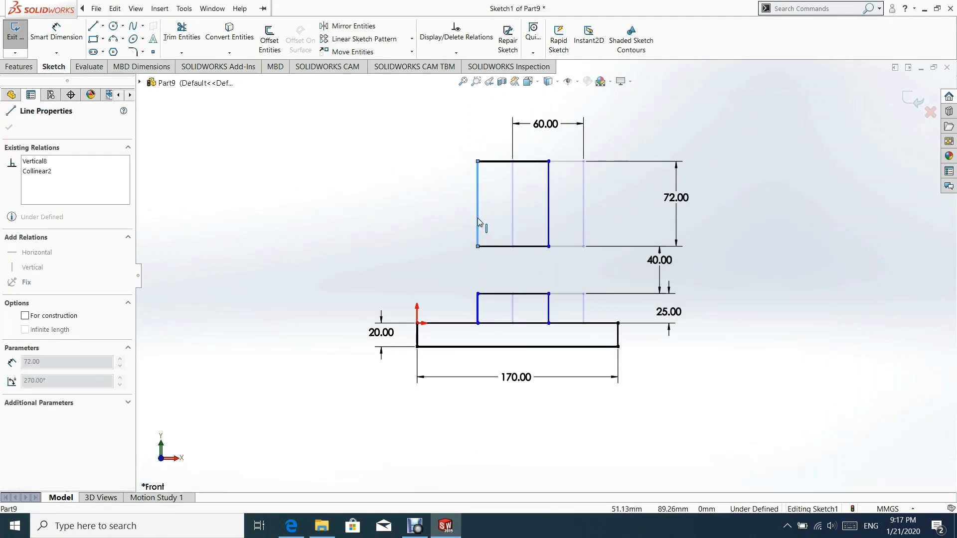
{"action": "left_click", "coordinate": [450, 264]}
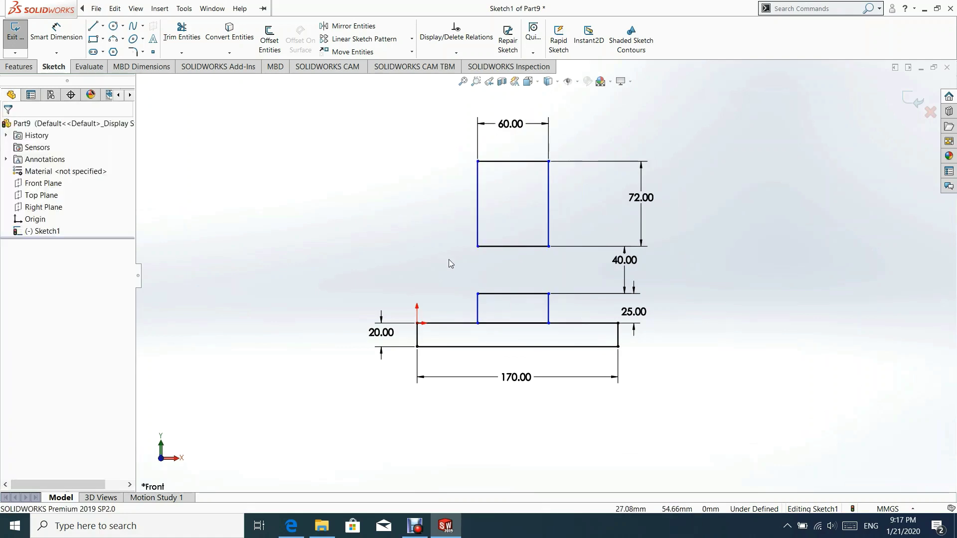
{"action": "left_click", "coordinate": [72, 45]}
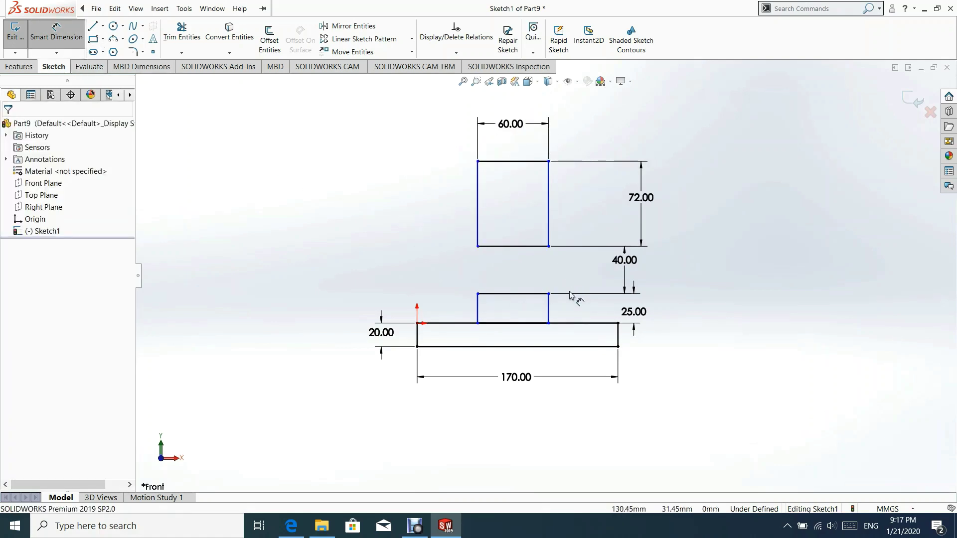
{"action": "left_click", "coordinate": [513, 293]}
{"action": "left_click", "coordinate": [618, 334]}
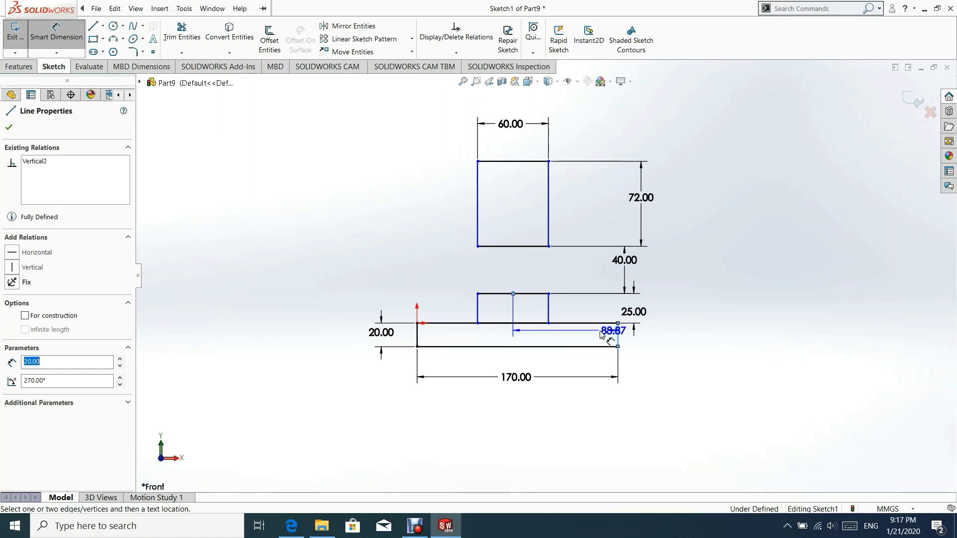
{"action": "left_click", "coordinate": [633, 346]}
{"action": "type", "text": "7"}
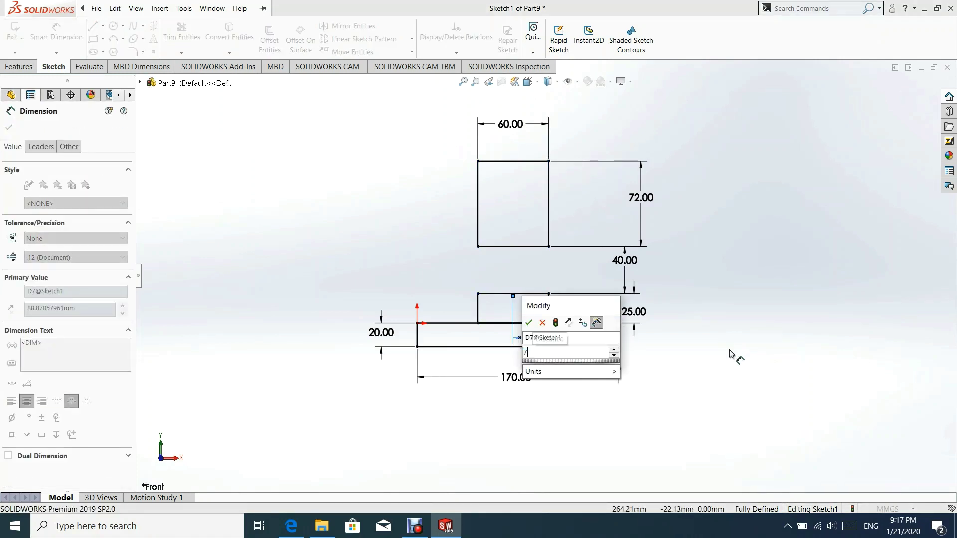
{"action": "type", "text": "0"}
{"action": "key", "text": "Return"}
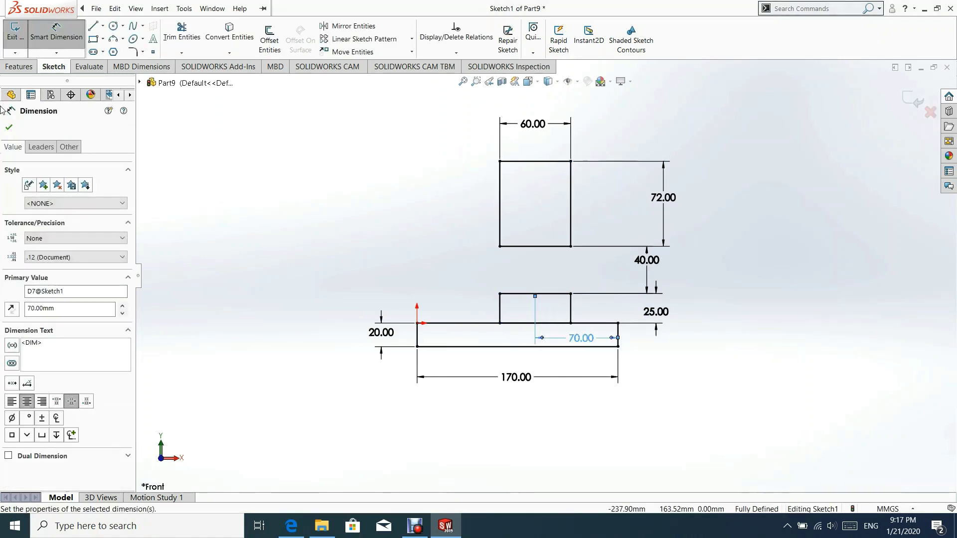
Step: Sketch two lines forming a V from near the middle of the middle rectangle's bottom edge up to its top edge
{"action": "left_click", "coordinate": [9, 128]}
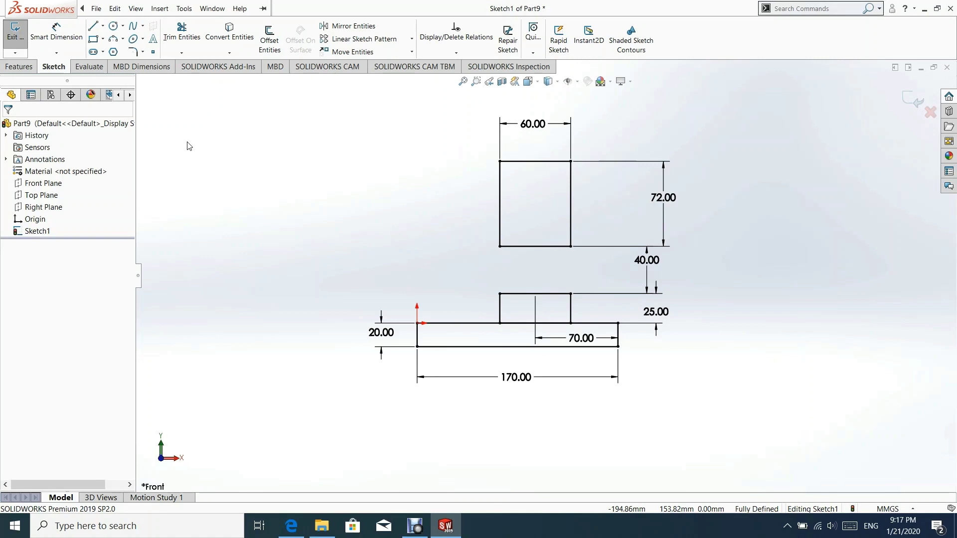
{"action": "left_click", "coordinate": [93, 29]}
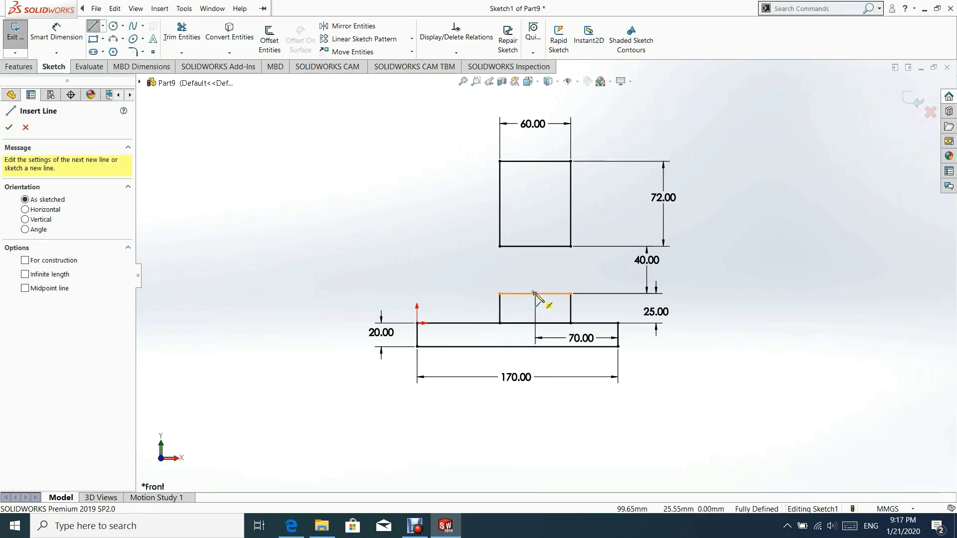
{"action": "left_click", "coordinate": [536, 323]}
{"action": "left_click", "coordinate": [564, 294]}
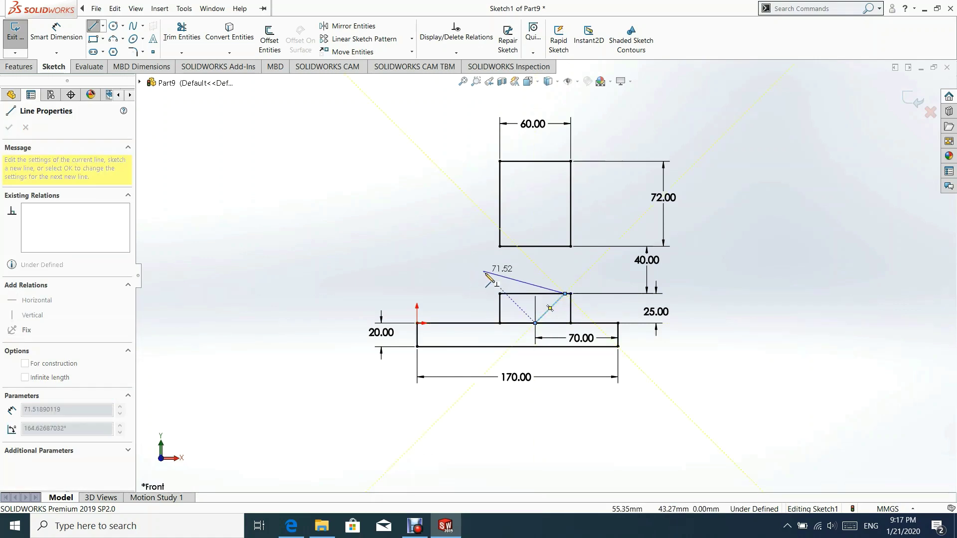
{"action": "key", "text": "Escape"}
{"action": "key", "text": "Escape"}
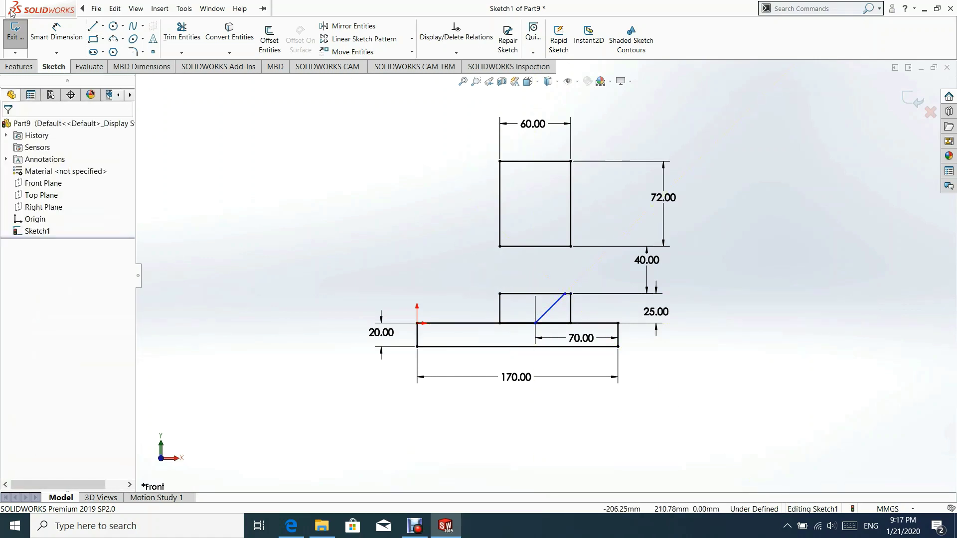
{"action": "left_click", "coordinate": [94, 27]}
{"action": "left_click", "coordinate": [535, 323]}
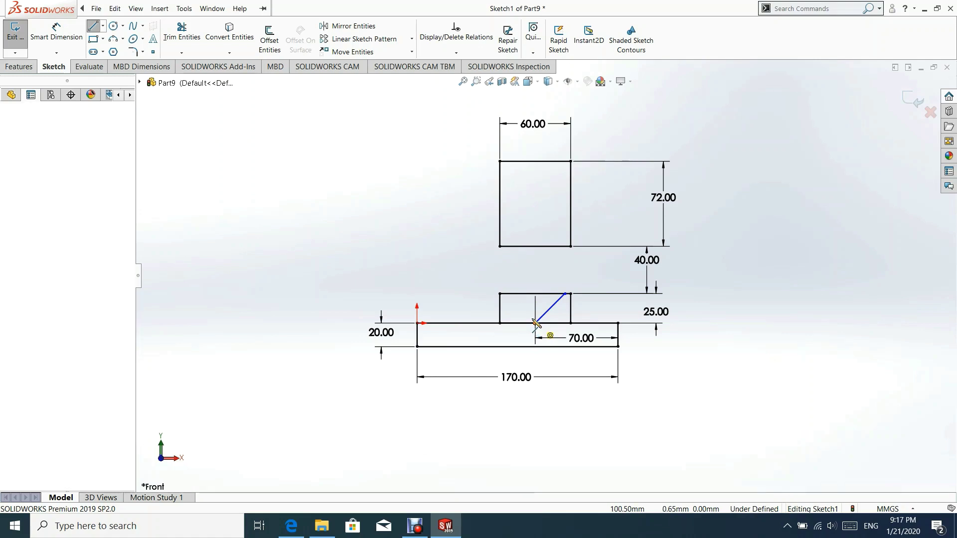
{"action": "left_click", "coordinate": [510, 294]}
{"action": "key", "text": "Escape"}
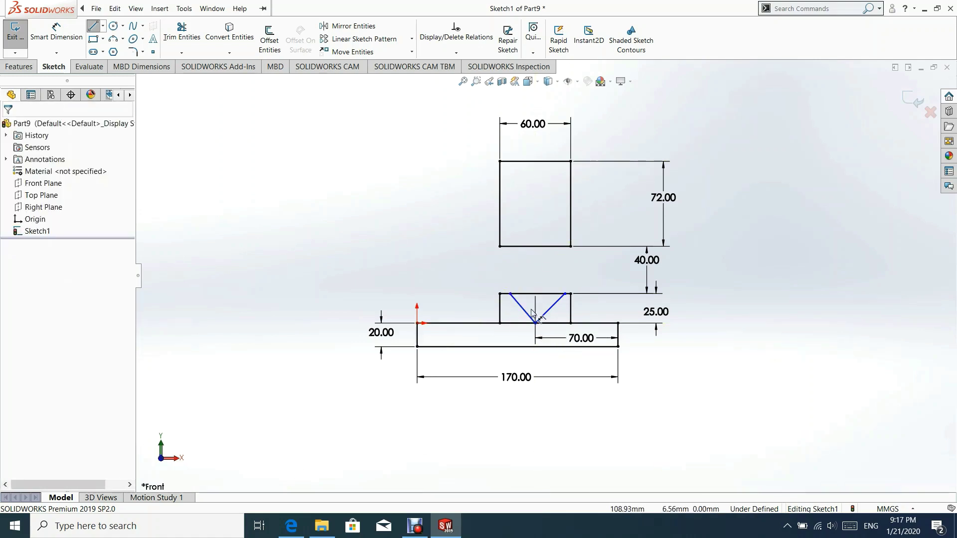
Step: Dimension the angle between the two V lines to 85°
{"action": "left_click", "coordinate": [83, 47]}
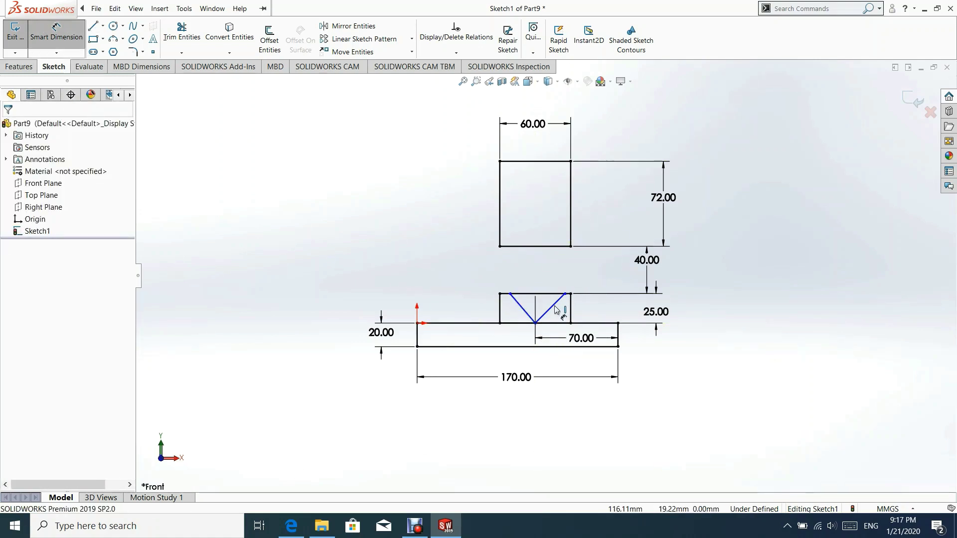
{"action": "left_click", "coordinate": [554, 306]}
{"action": "left_click", "coordinate": [518, 303]}
{"action": "left_click", "coordinate": [539, 276]}
{"action": "type", "text": "85"}
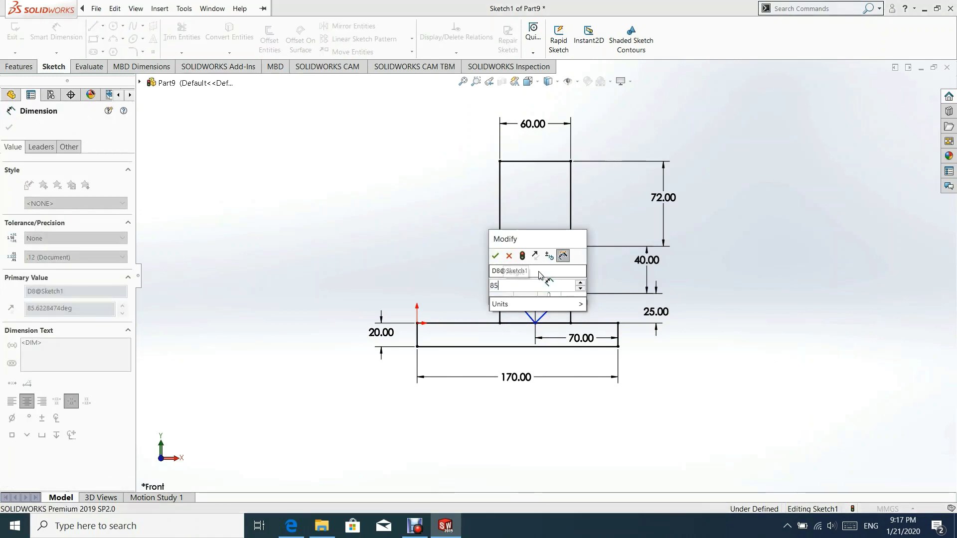
{"action": "key", "text": "Return"}
{"action": "left_click", "coordinate": [9, 127]}
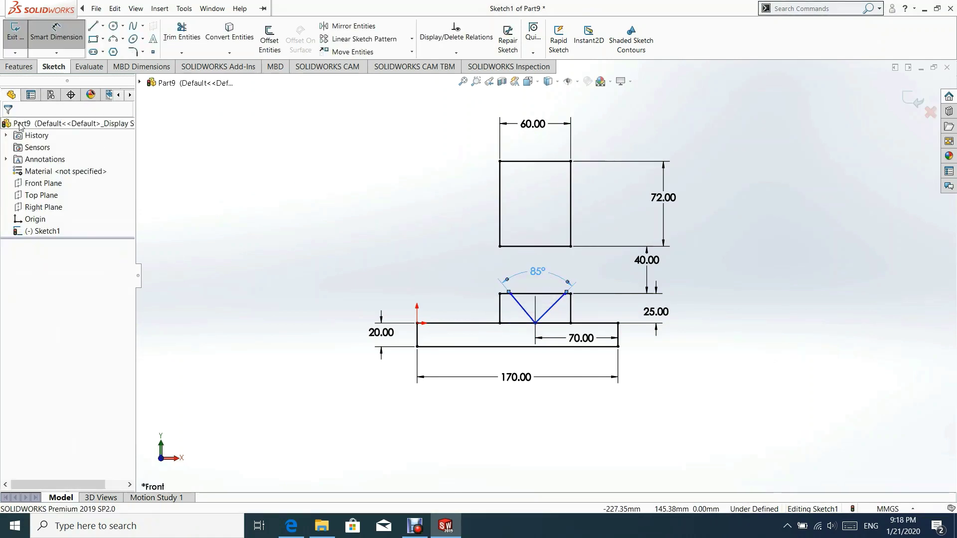
Step: Connect the upper rectangle's lower-left corner to the middle rectangle's upper-left corner with a vertical line
{"action": "left_click", "coordinate": [93, 27]}
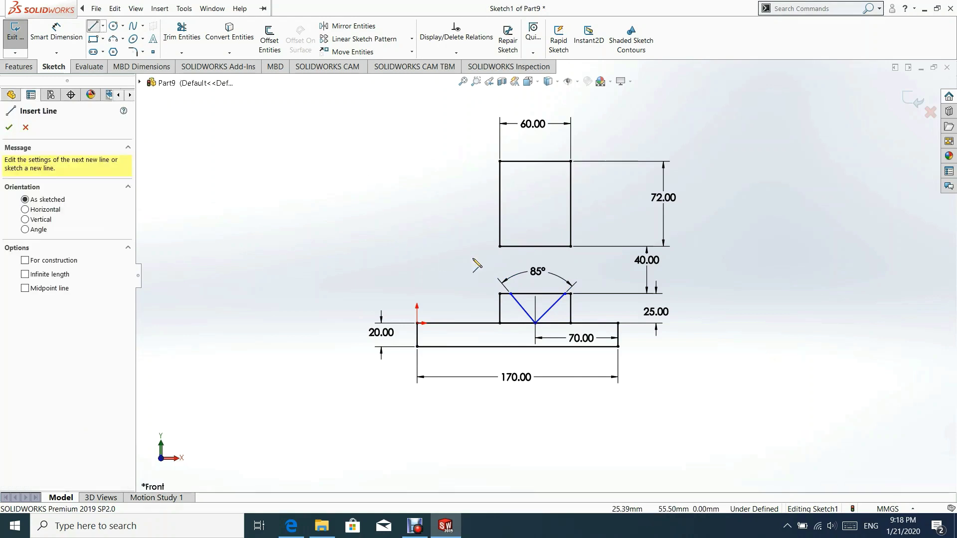
{"action": "left_click", "coordinate": [499, 246]}
{"action": "left_click", "coordinate": [499, 294]}
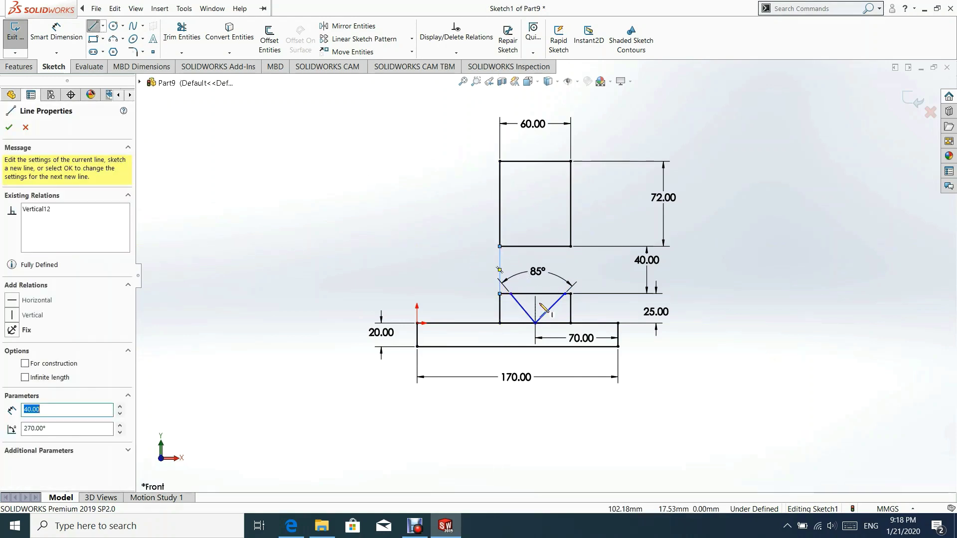
{"action": "key", "text": "Escape"}
{"action": "key", "text": "Escape"}
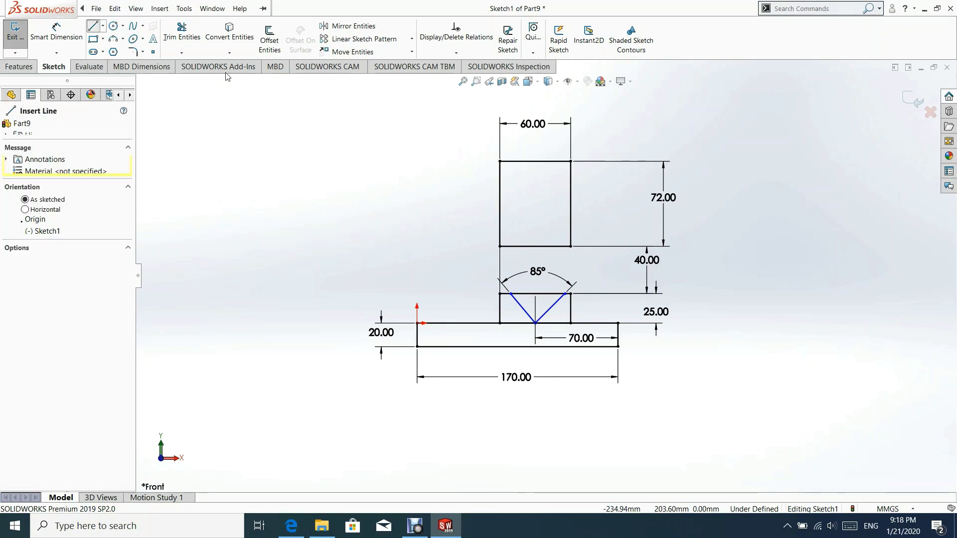
Step: Draw a vertical line from the V's upper-left end to the upper rectangle's bottom edge
{"action": "scroll", "coordinate": [518, 305], "scroll_direction": "down", "scroll_amount": 2}
{"action": "left_click", "coordinate": [506, 287]}
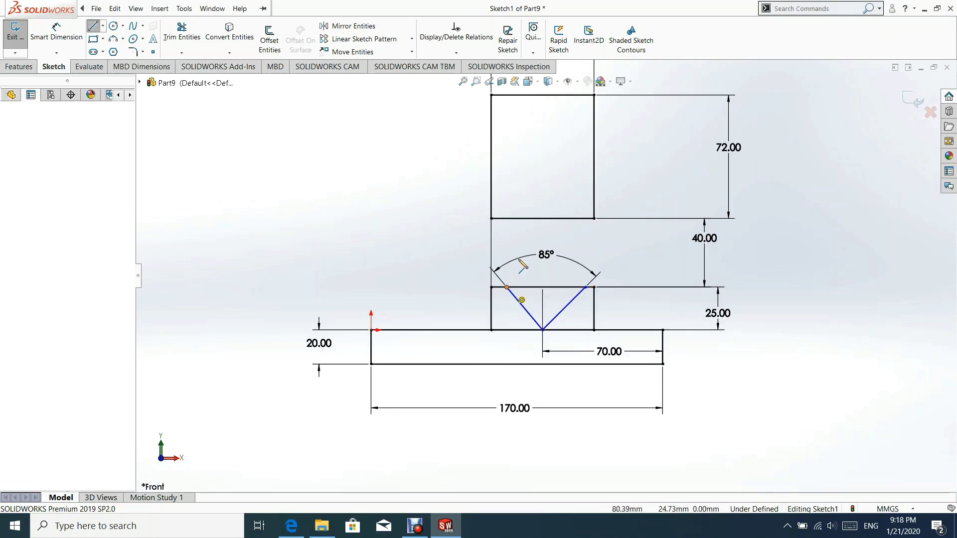
{"action": "left_click", "coordinate": [507, 218]}
{"action": "key", "text": "Escape"}
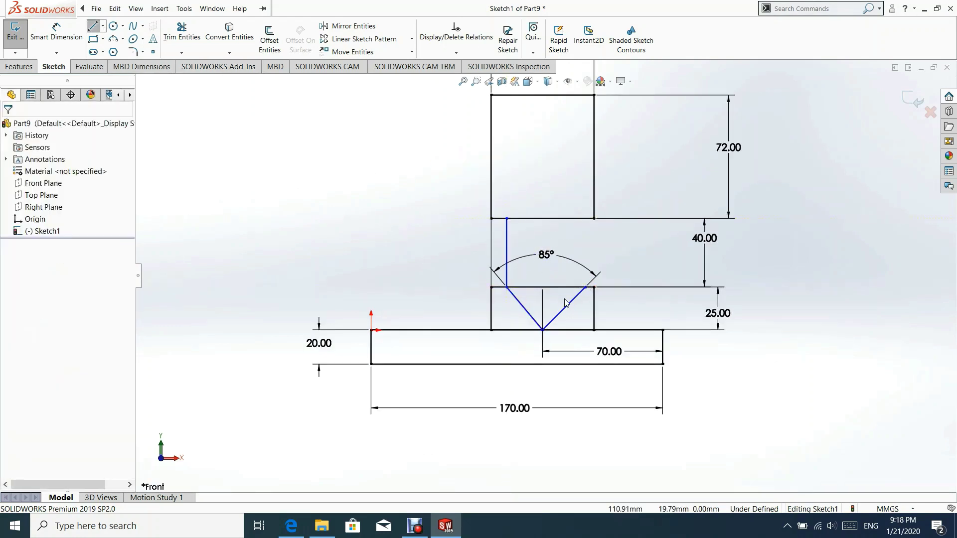
Step: Dimension the horizontal distance between the V's upper-left end and its apex to 22 mm
{"action": "left_click", "coordinate": [81, 48]}
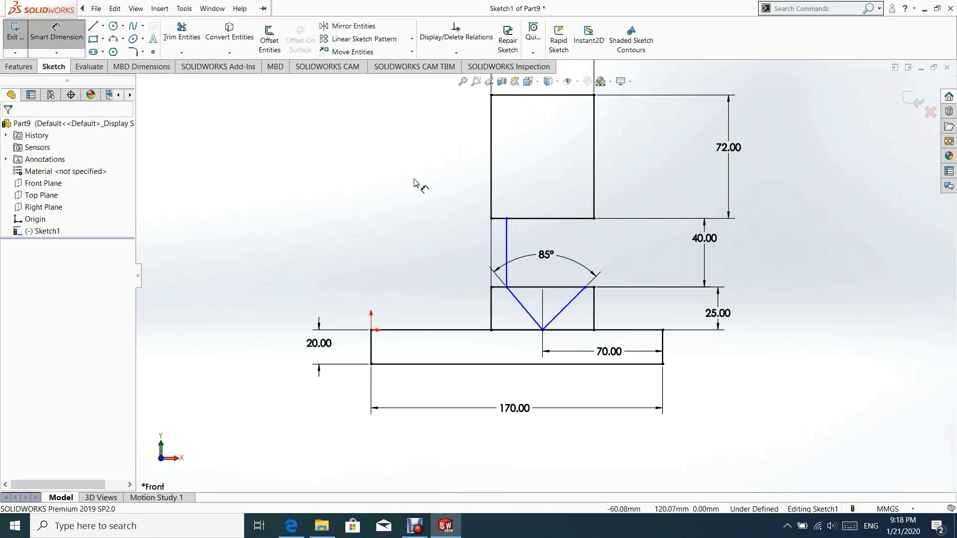
{"action": "left_click", "coordinate": [507, 289]}
{"action": "left_click", "coordinate": [542, 329]}
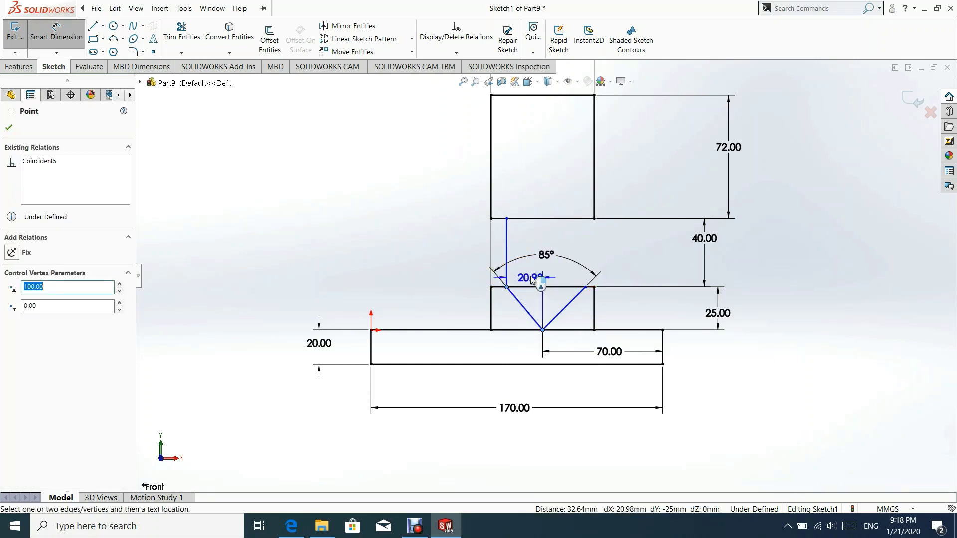
{"action": "left_click", "coordinate": [533, 279]}
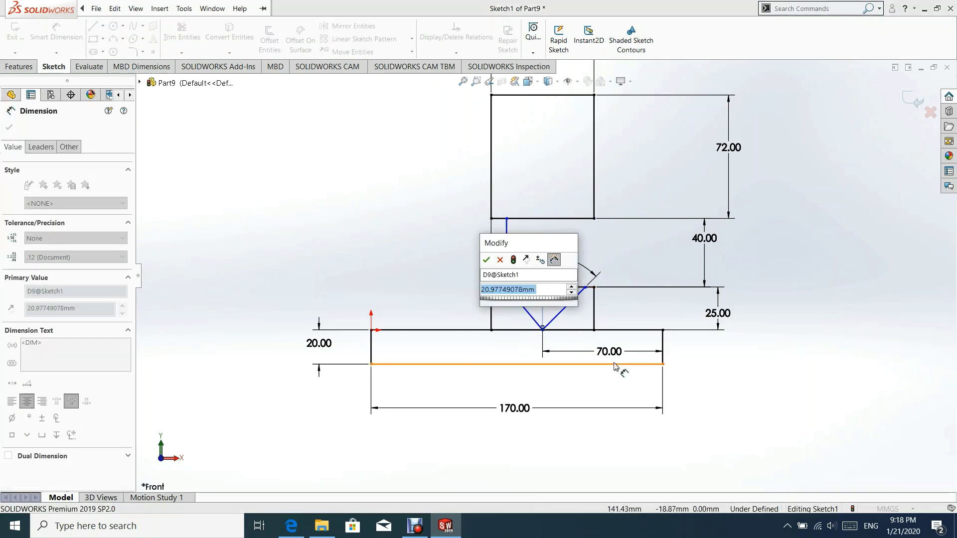
{"action": "key", "text": "Return"}
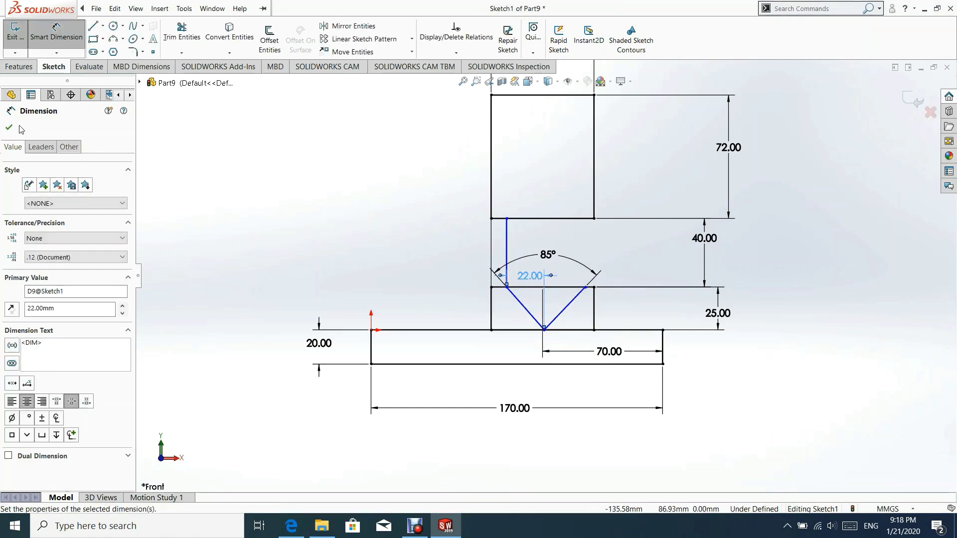
{"action": "left_click", "coordinate": [9, 127]}
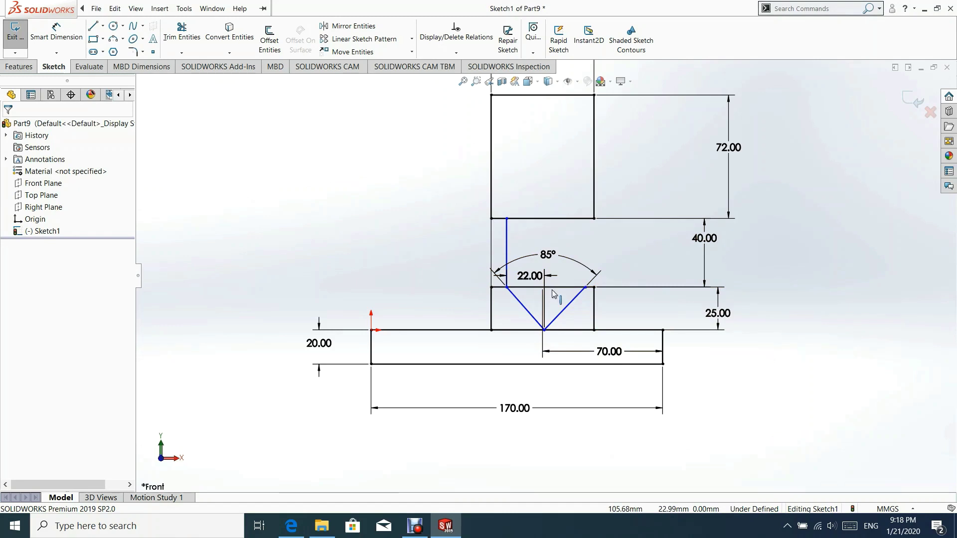
{"action": "scroll", "coordinate": [529, 321], "scroll_direction": "down", "scroll_amount": 1}
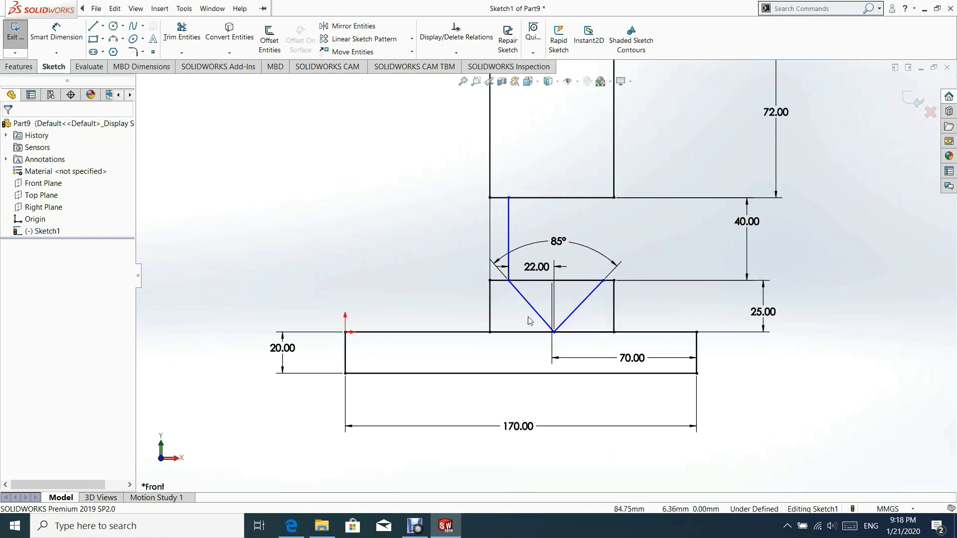
{"action": "left_click", "coordinate": [554, 331]}
{"action": "scroll", "coordinate": [553, 282], "scroll_direction": "down", "scroll_amount": 1}
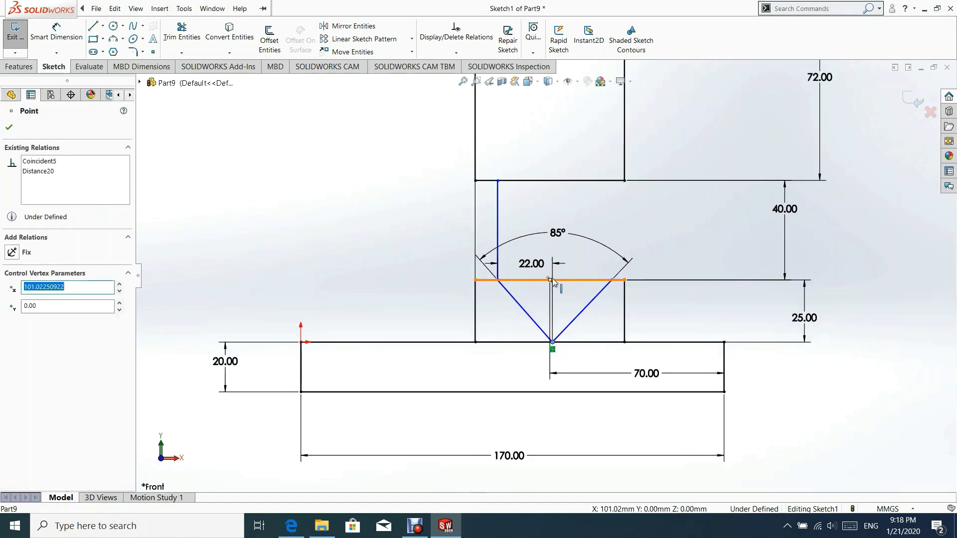
{"action": "left_click", "coordinate": [549, 279], "text": "ctrl"}
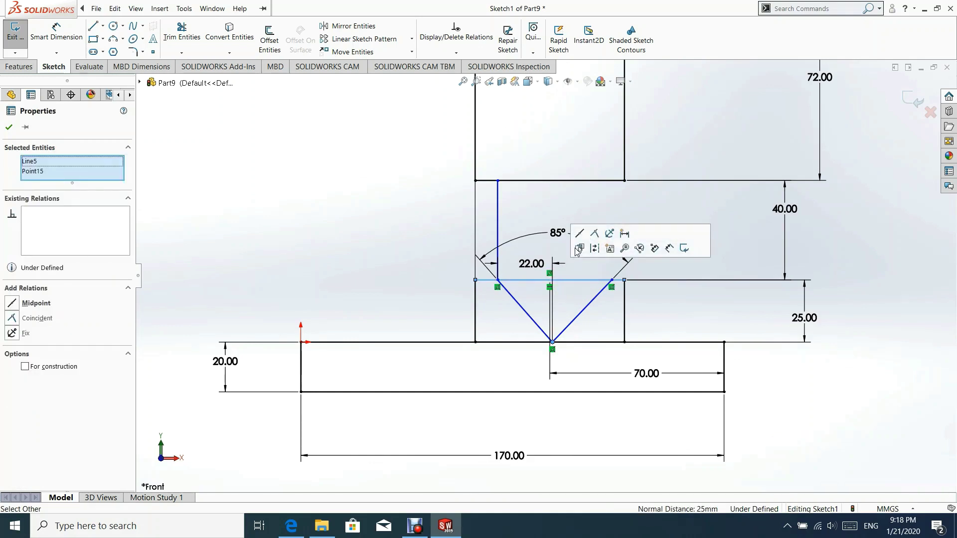
{"action": "left_click", "coordinate": [311, 273]}
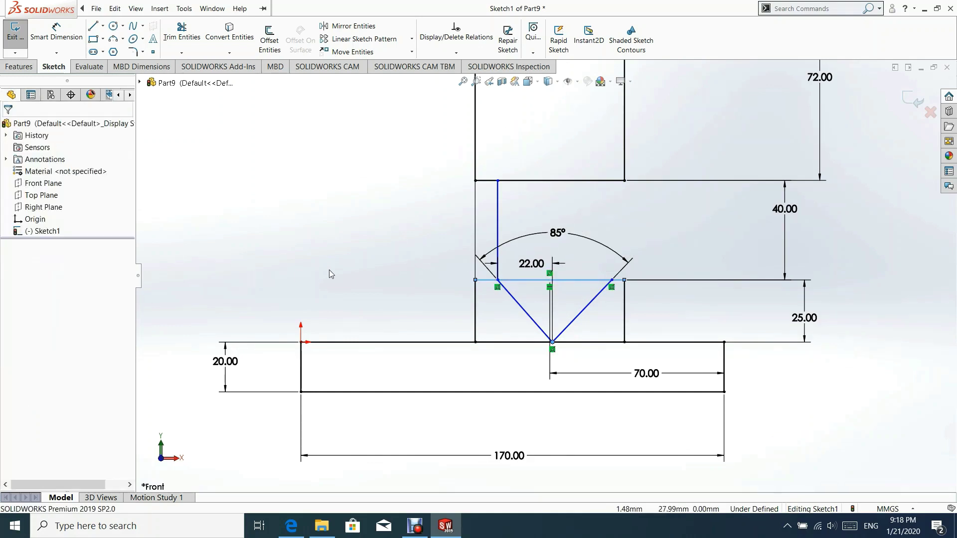
Step: Pull the V's apex sideways and add a Vertical relation between it and the midpoint of the middle rectangle's top edge
{"action": "scroll", "coordinate": [564, 341], "scroll_direction": "down", "scroll_amount": 3}
{"action": "left_click_drag", "start_coordinate": [557, 338], "coordinate": [580, 337]}
{"action": "left_click", "coordinate": [560, 248]}
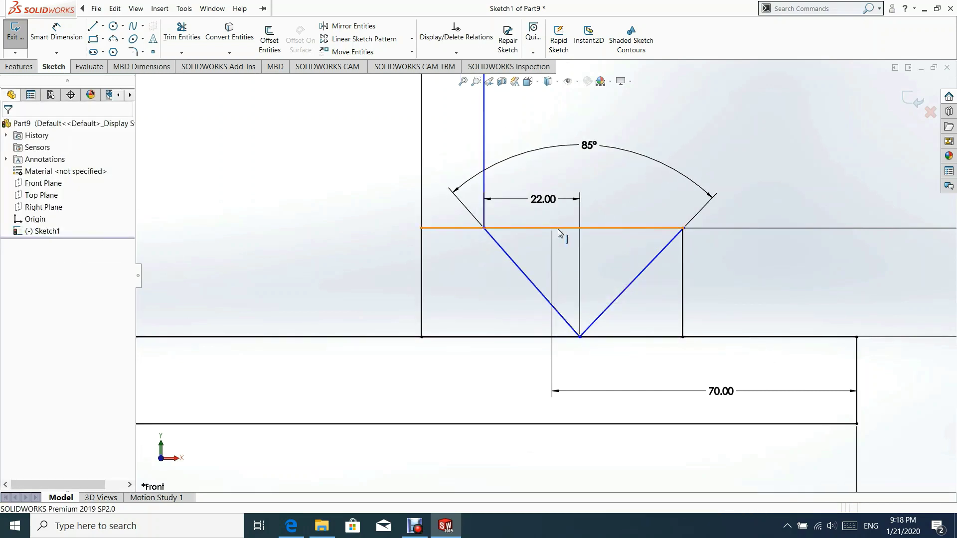
{"action": "left_click", "coordinate": [558, 230]}
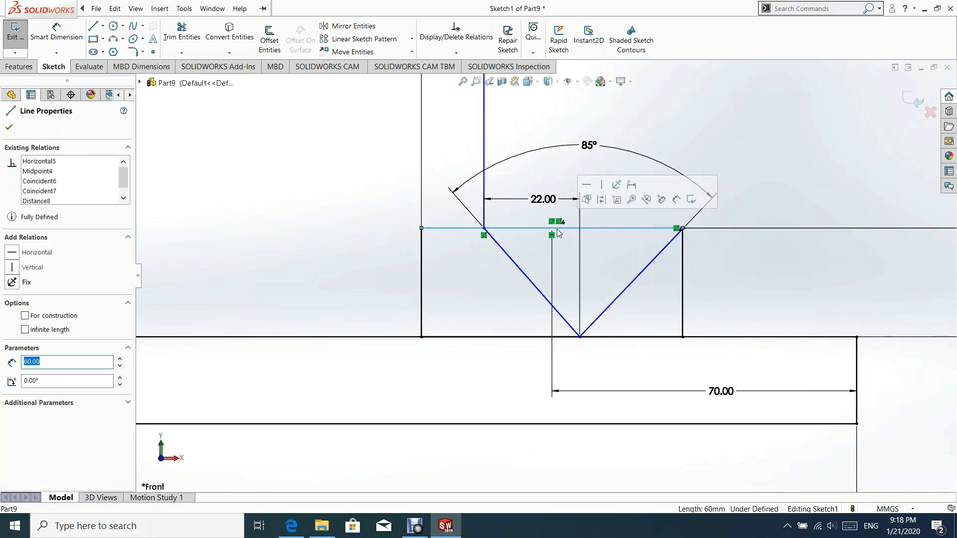
{"action": "left_click", "coordinate": [580, 338], "text": "ctrl"}
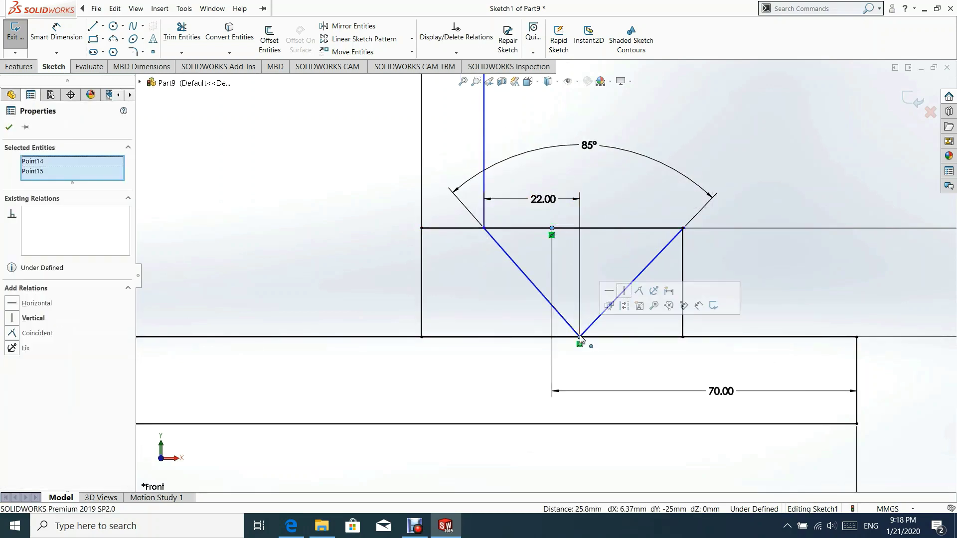
{"action": "left_click", "coordinate": [623, 290]}
{"action": "left_click", "coordinate": [482, 380]}
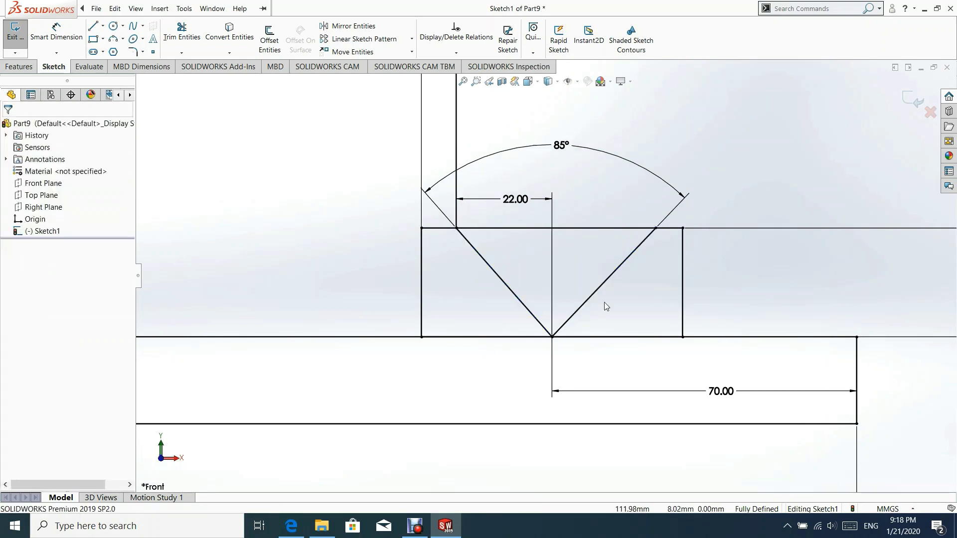
Step: Draw a vertical line upward from the base's top edge, left of the stacked rectangles, ending below mid-height of the upper rectangle
{"action": "scroll", "coordinate": [604, 302], "scroll_direction": "up", "scroll_amount": 7}
{"action": "scroll", "coordinate": [552, 184], "scroll_direction": "up", "scroll_amount": 2}
{"action": "scroll", "coordinate": [552, 180], "scroll_direction": "down", "scroll_amount": 2}
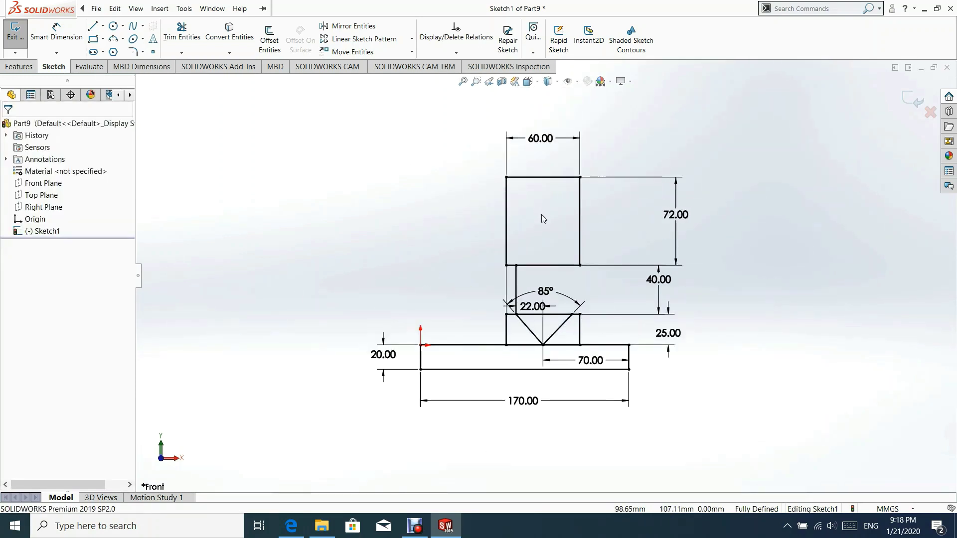
{"action": "left_click", "coordinate": [92, 29]}
{"action": "left_click", "coordinate": [471, 345]}
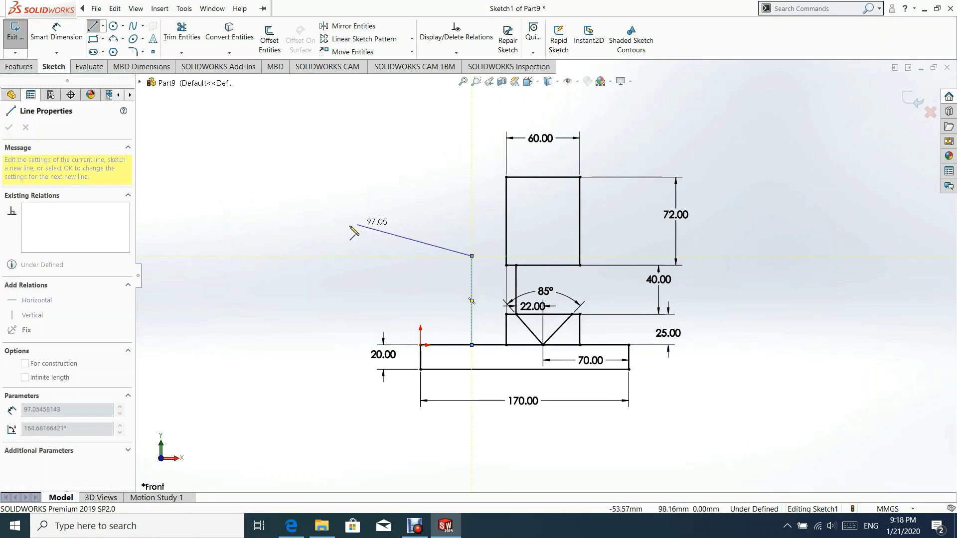
{"action": "key", "text": "Escape"}
{"action": "key", "text": "Escape"}
Step: Draw a second, longer vertical line up from the base's top edge, just left of the first one
{"action": "left_click", "coordinate": [93, 28]}
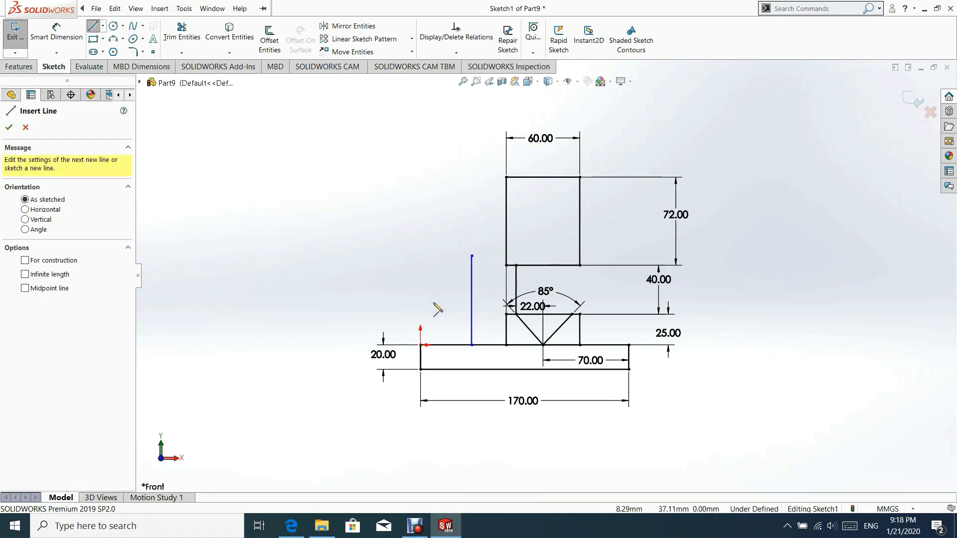
{"action": "left_click", "coordinate": [454, 344]}
{"action": "left_click", "coordinate": [454, 235]}
{"action": "key", "text": "Escape"}
{"action": "key", "text": "Escape"}
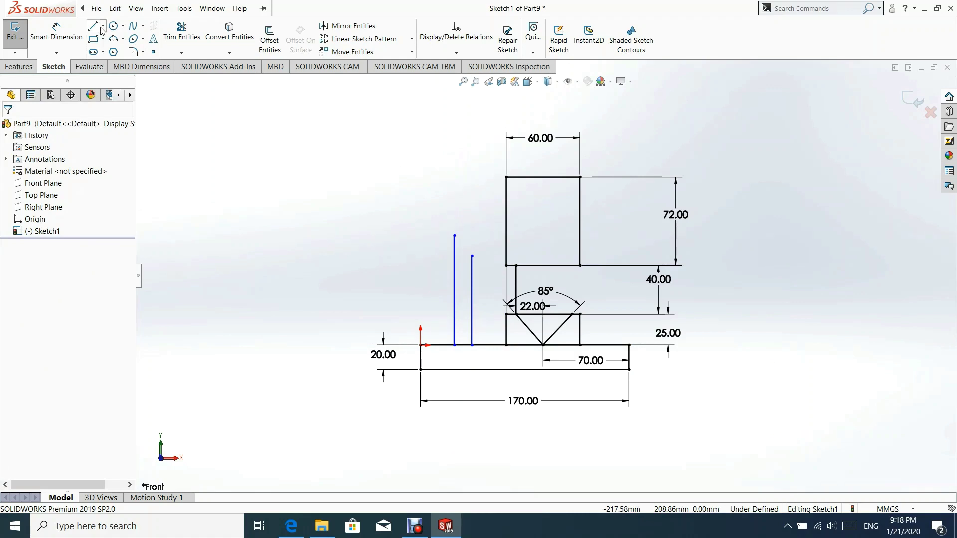
Step: Sketch a 3 Point Arc of about 28.6 mm radius from the longer vertical line's top end to the upper rectangle's left edge
{"action": "left_click", "coordinate": [121, 40]}
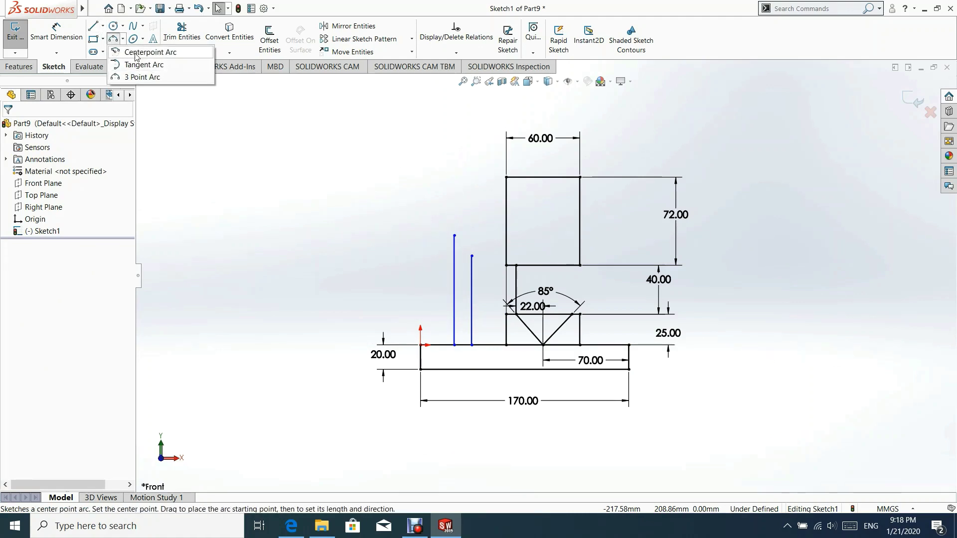
{"action": "left_click", "coordinate": [132, 78]}
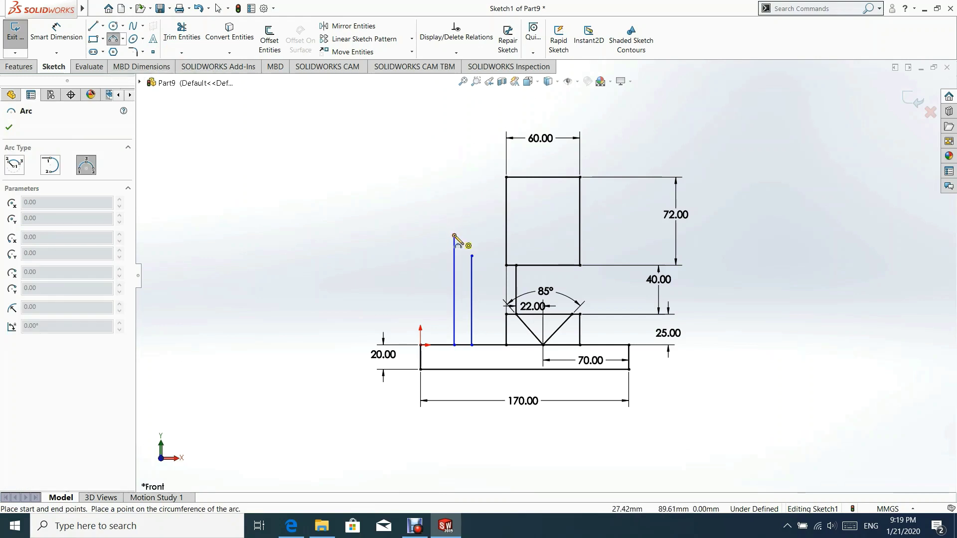
{"action": "left_click", "coordinate": [506, 205]}
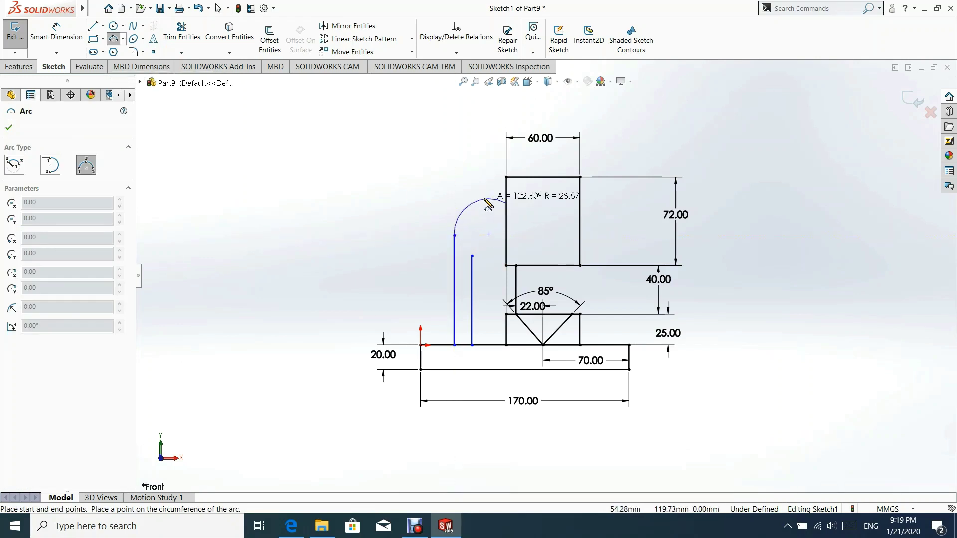
{"action": "left_click", "coordinate": [471, 206]}
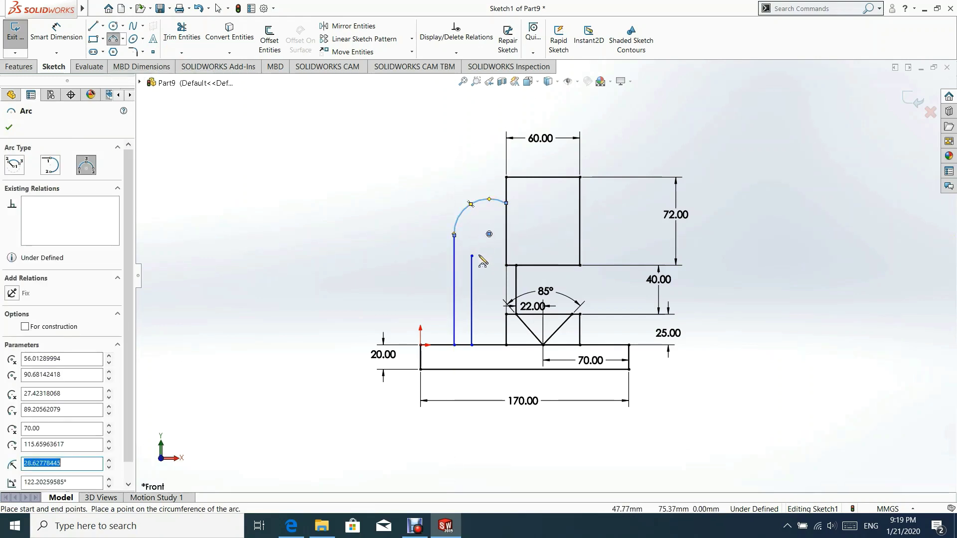
Step: Sketch a 3 Point Arc of about 20.3 mm radius from the shorter vertical line's top end to the upper rectangle's left edge
{"action": "left_click", "coordinate": [472, 256]}
{"action": "left_click", "coordinate": [506, 220]}
{"action": "left_click", "coordinate": [486, 219]}
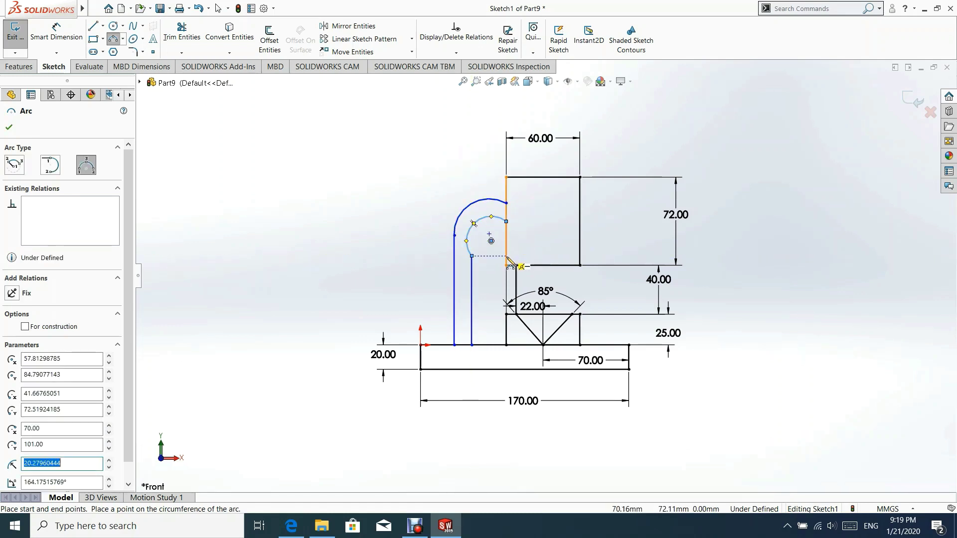
{"action": "key", "text": "Escape"}
Step: Delete the Midpoint relation tying the inner arc's end to the upper rectangle's left edge
{"action": "left_click_drag", "start_coordinate": [506, 222], "coordinate": [507, 214]}
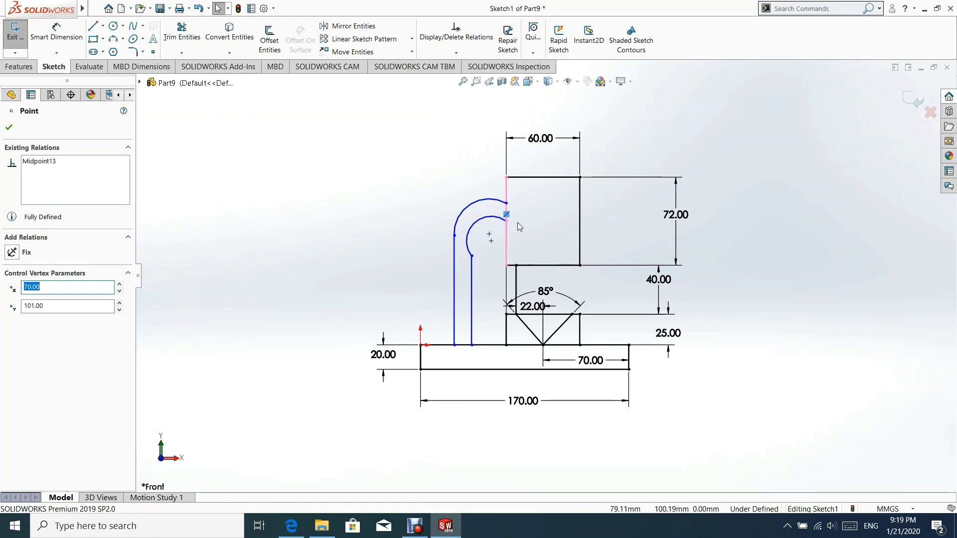
{"action": "right_click", "coordinate": [507, 214]}
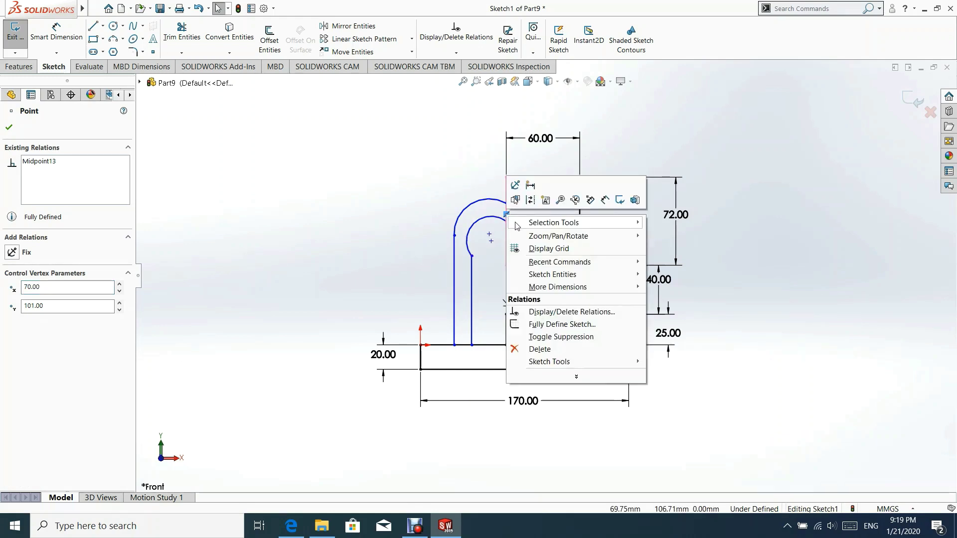
{"action": "left_click", "coordinate": [539, 348]}
{"action": "left_click", "coordinate": [418, 198]}
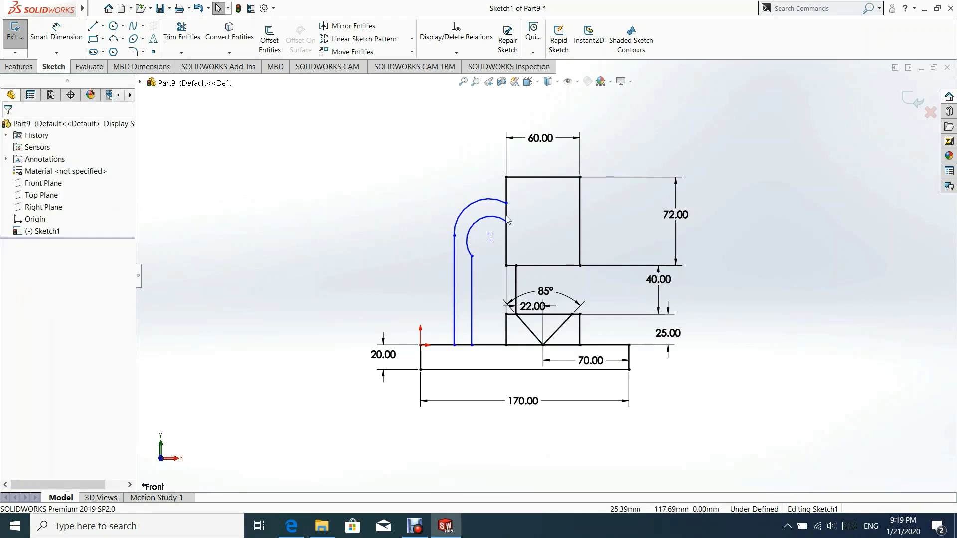
Step: Make the inner arc tangent to the shorter vertical line and pull its free end lower along the rectangle's edge
{"action": "left_click", "coordinate": [469, 244]}
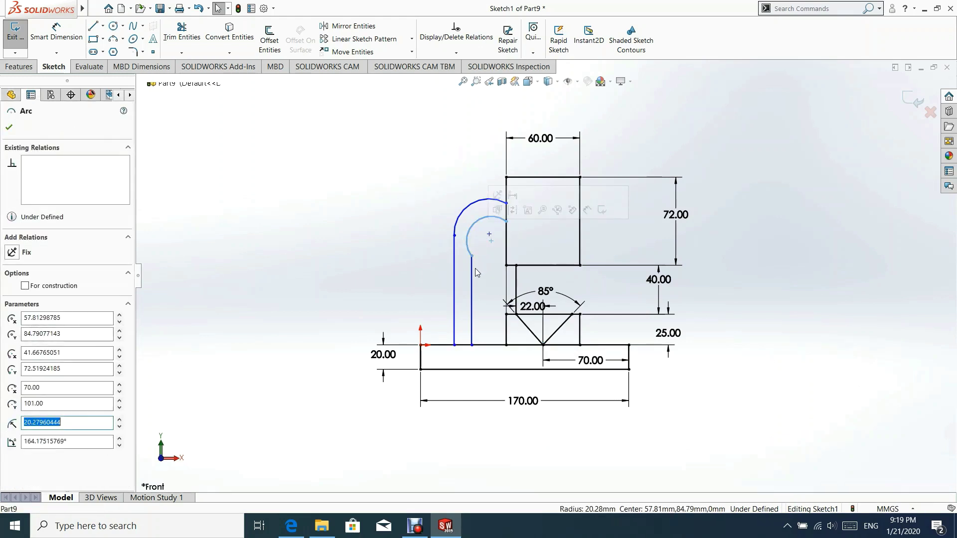
{"action": "left_click", "coordinate": [472, 269], "text": "ctrl"}
{"action": "left_click", "coordinate": [502, 224]}
{"action": "left_click", "coordinate": [497, 271]}
{"action": "left_click_drag", "start_coordinate": [512, 223], "coordinate": [505, 222]}
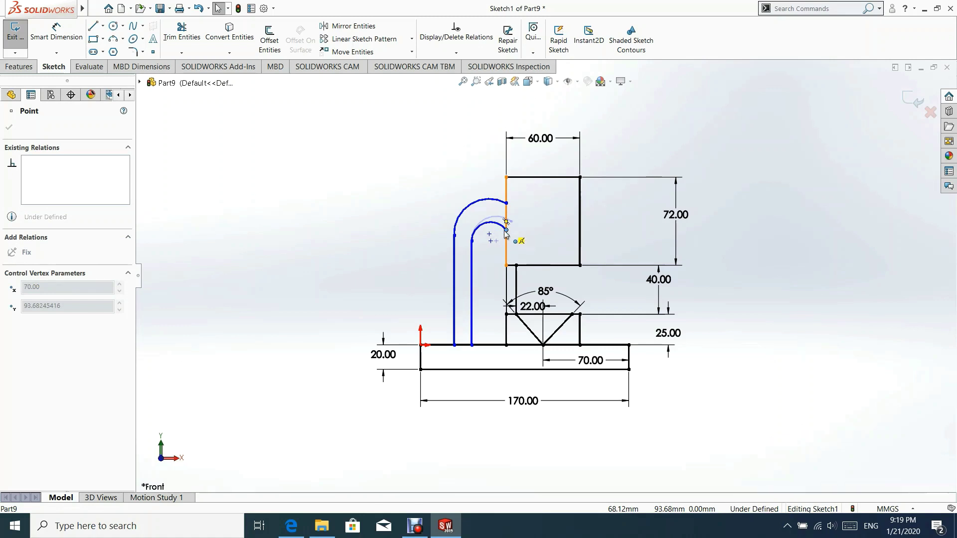
{"action": "left_click_drag", "start_coordinate": [506, 232], "coordinate": [506, 230]}
{"action": "left_click", "coordinate": [409, 213]}
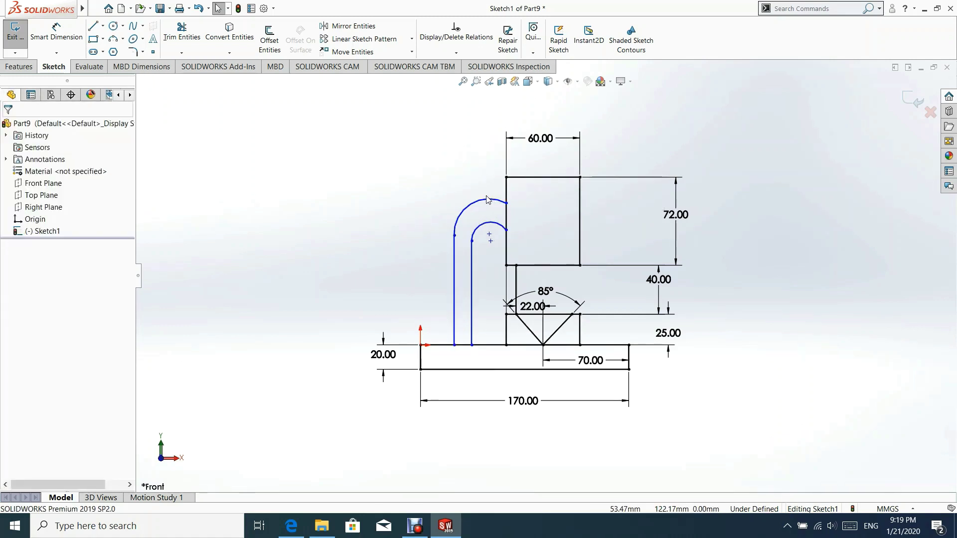
Step: Merge the centre points of the inner and outer arcs
{"action": "left_click", "coordinate": [489, 234]}
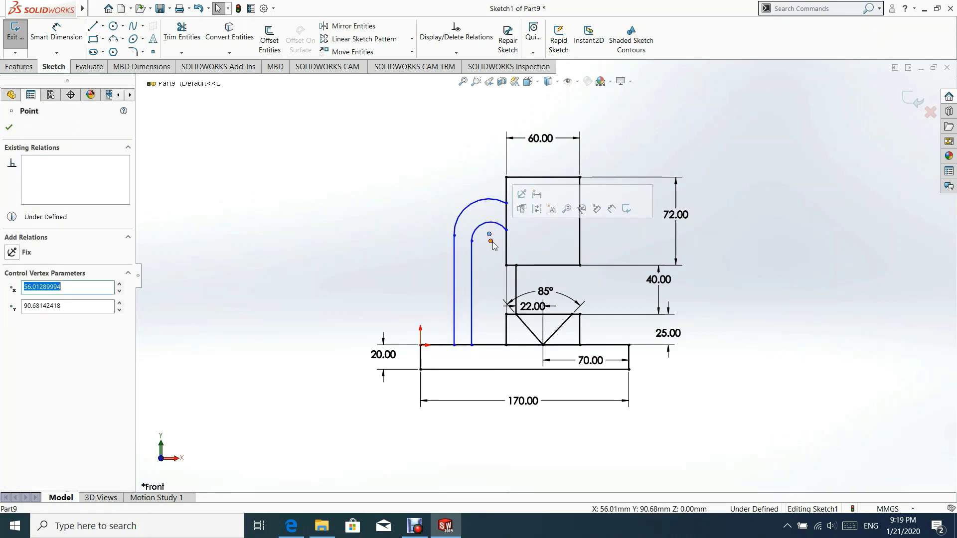
{"action": "left_click", "coordinate": [491, 241], "text": "ctrl"}
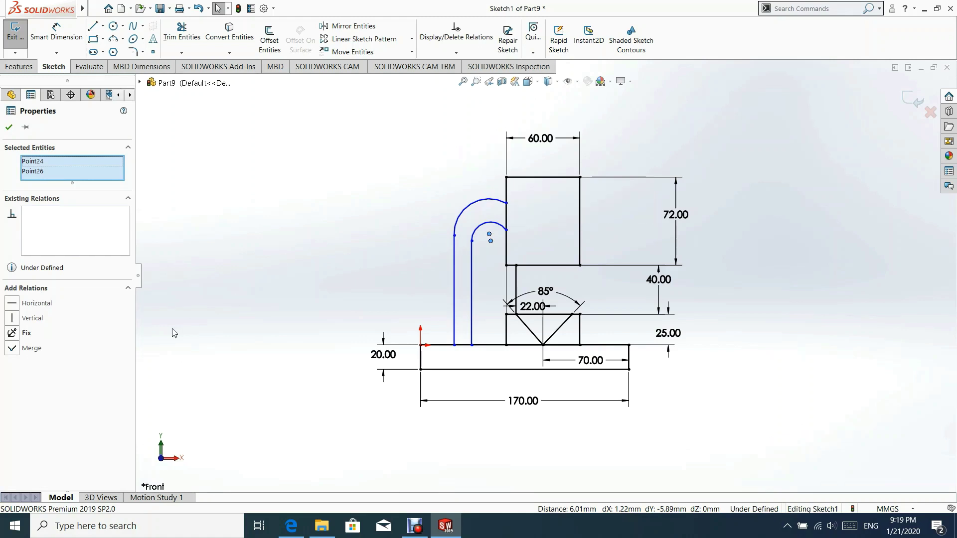
{"action": "left_click", "coordinate": [344, 152]}
{"action": "scroll", "coordinate": [480, 229], "scroll_direction": "down", "scroll_amount": 2}
Step: Apply Tangent relations between the inner arc and the shorter vertical line, and between the outer arc and the longer vertical line
{"action": "left_click", "coordinate": [483, 240]}
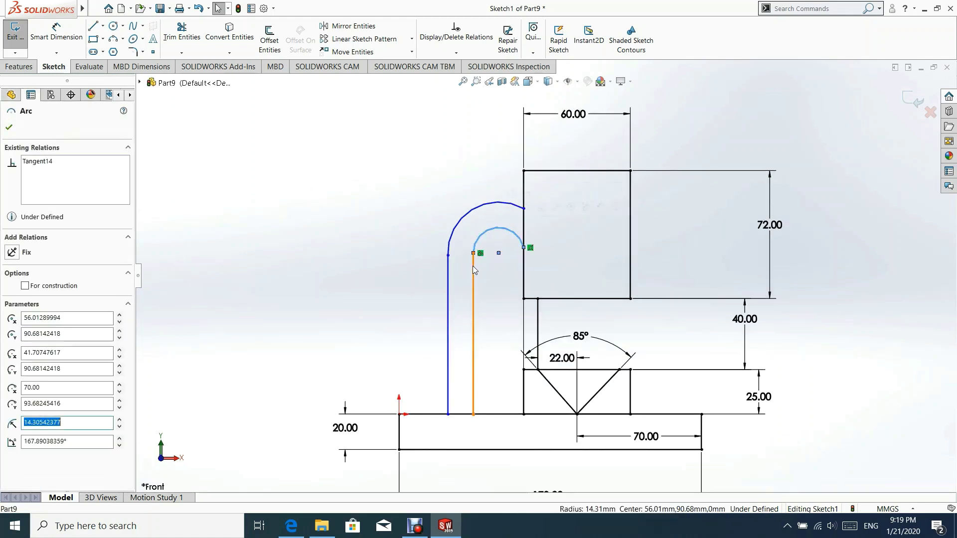
{"action": "left_click", "coordinate": [471, 266], "text": "ctrl"}
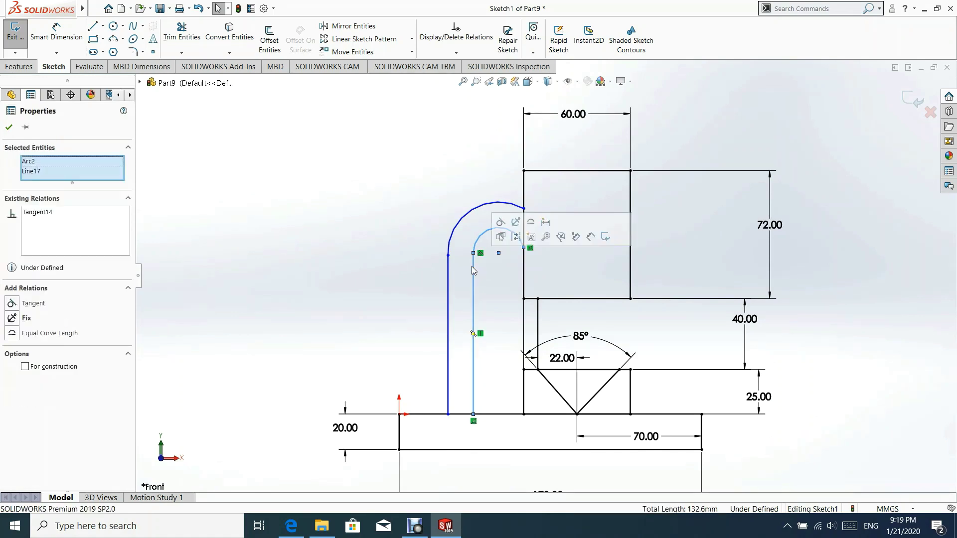
{"action": "left_click", "coordinate": [500, 222]}
{"action": "left_click", "coordinate": [380, 187]}
{"action": "left_click", "coordinate": [458, 231]}
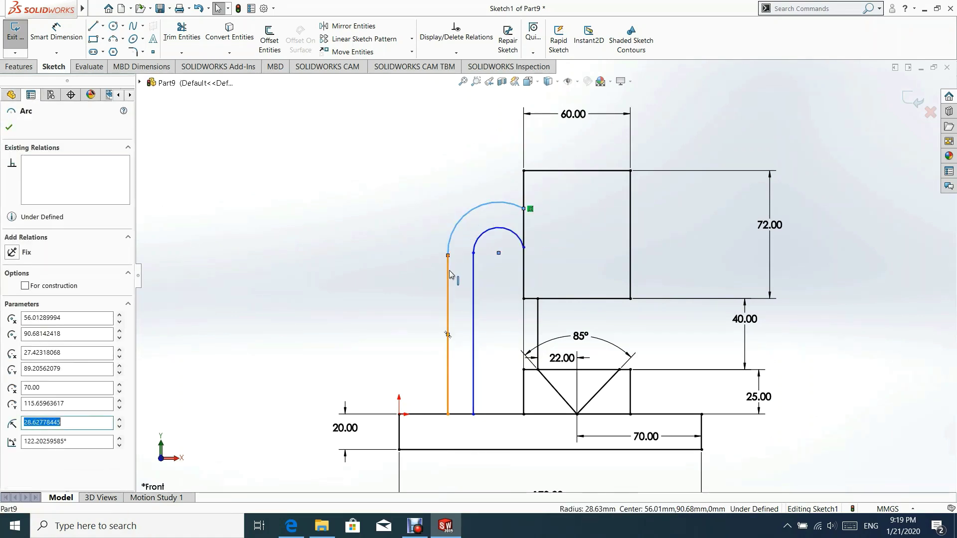
{"action": "left_click", "coordinate": [448, 270], "text": "ctrl"}
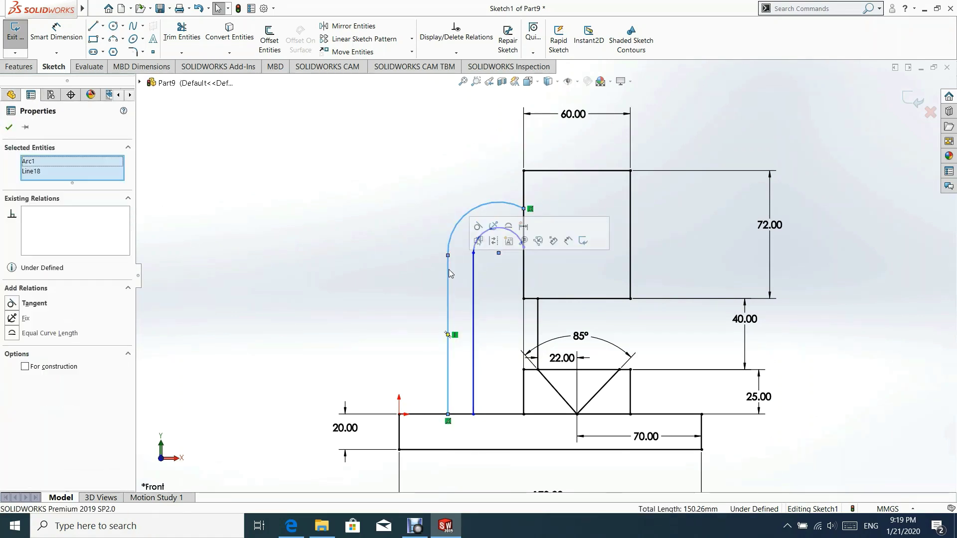
{"action": "left_click", "coordinate": [478, 227]}
{"action": "left_click", "coordinate": [378, 265]}
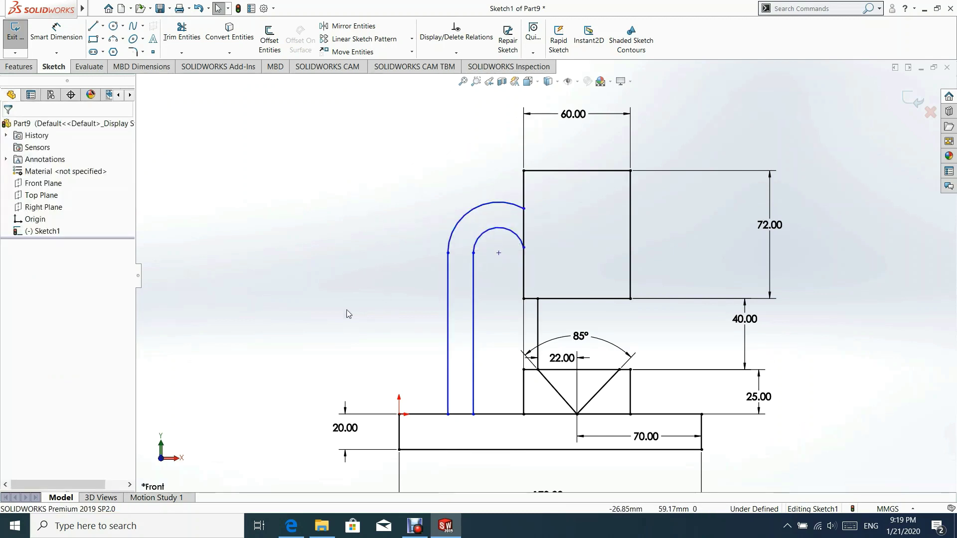
Step: Dimension the inner vertical line 25 mm from the left edge of the rectangle containing the V
{"action": "left_click", "coordinate": [57, 32]}
{"action": "left_click", "coordinate": [473, 381]}
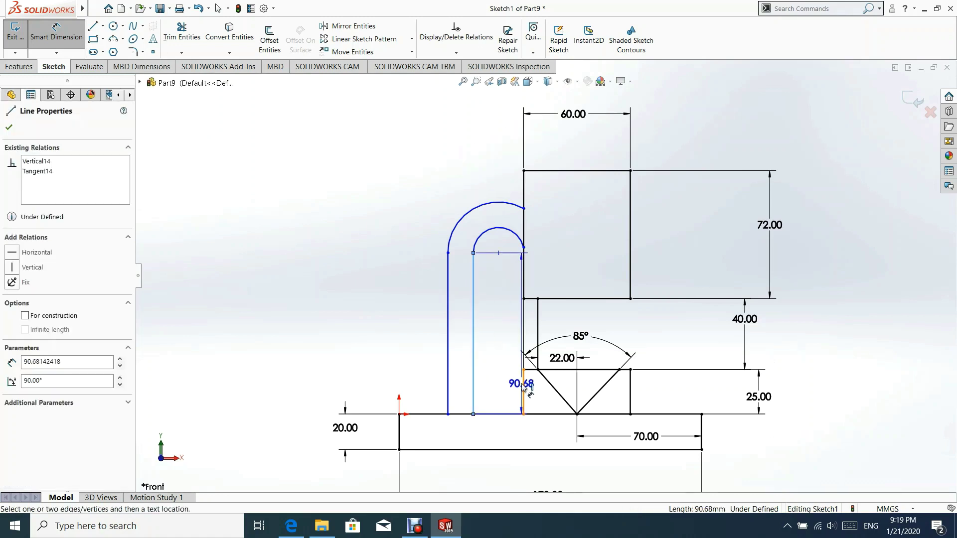
{"action": "left_click", "coordinate": [523, 381]}
{"action": "left_click", "coordinate": [485, 398]}
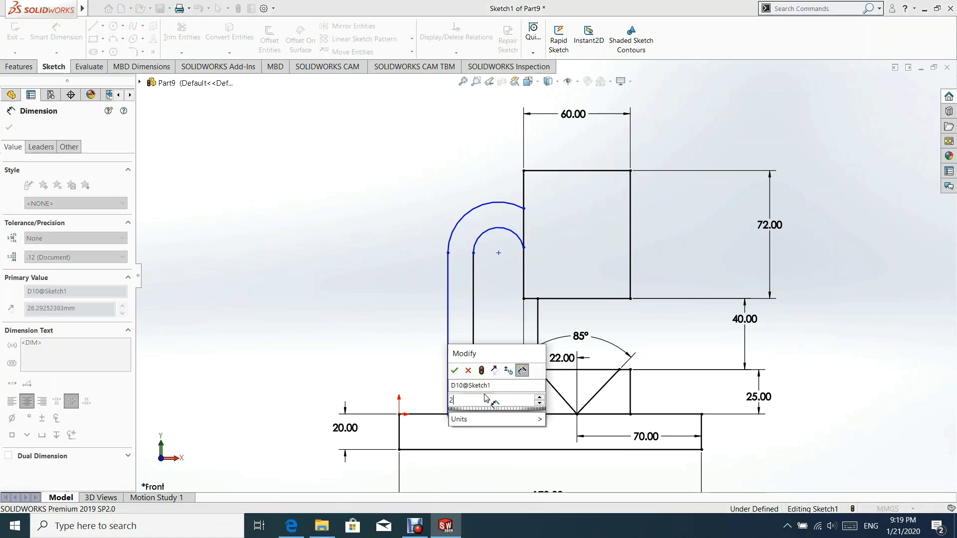
{"action": "type", "text": "25"}
{"action": "key", "text": "Return"}
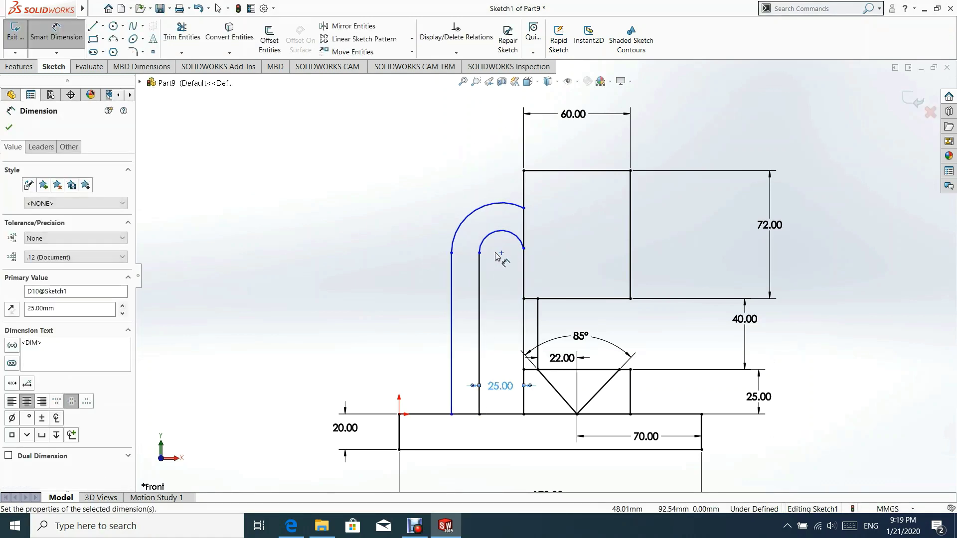
Step: Dimension the outer arc's radius as 65 mm
{"action": "key", "text": "z"}
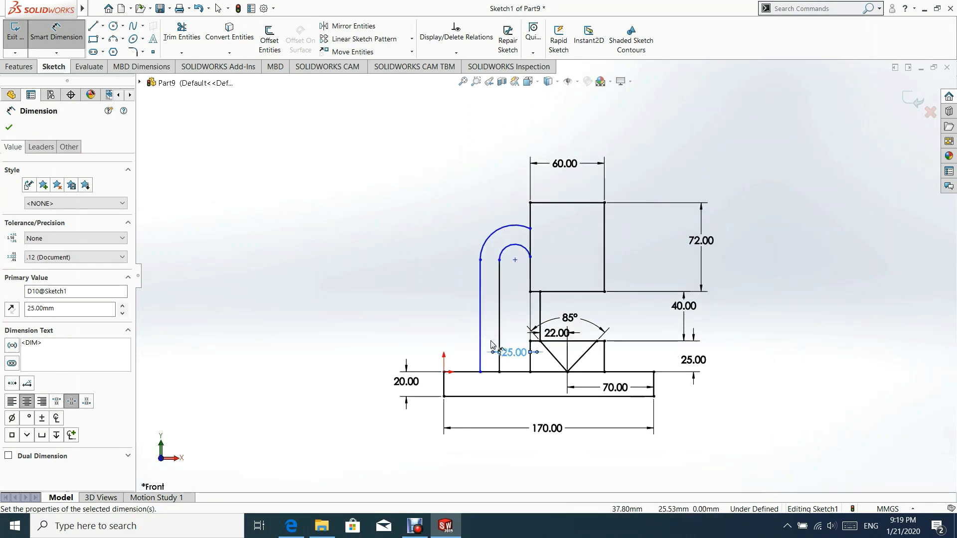
{"action": "left_click", "coordinate": [531, 280]}
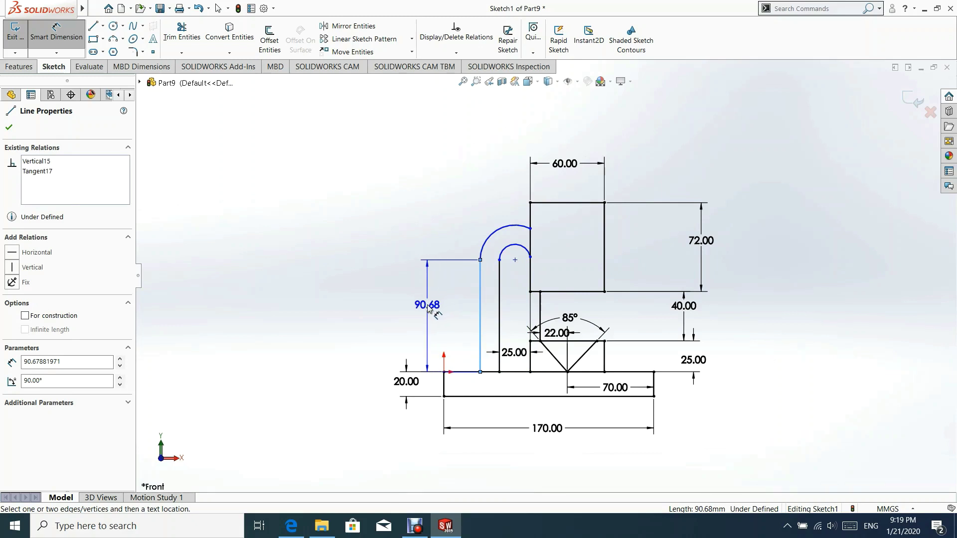
{"action": "key", "text": "Escape"}
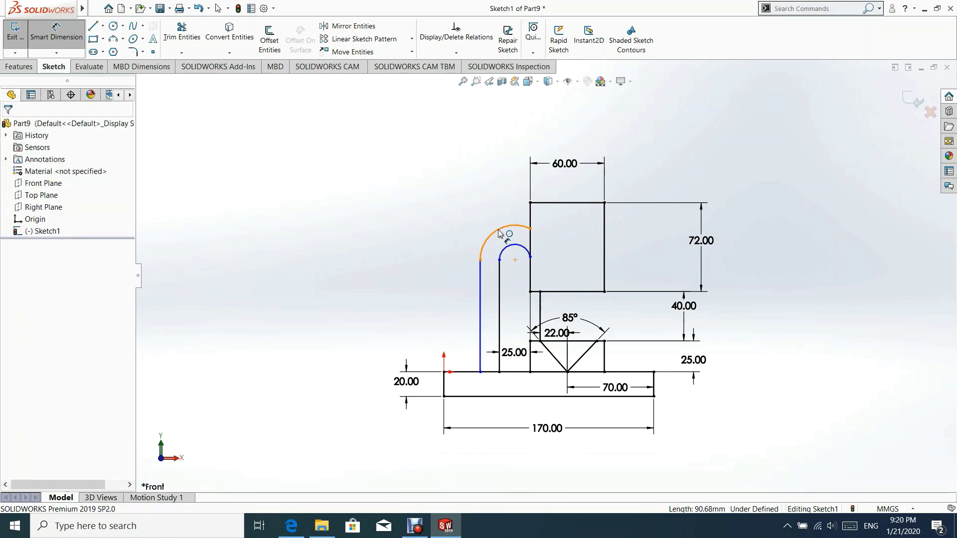
{"action": "left_click", "coordinate": [499, 233]}
{"action": "left_click", "coordinate": [418, 179]}
{"action": "type", "text": "65"}
{"action": "key", "text": "Return"}
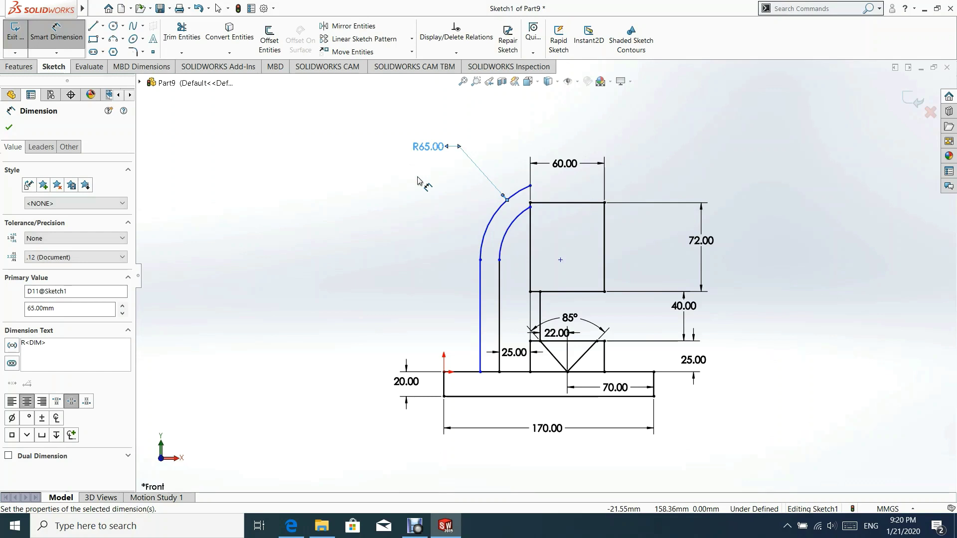
Step: Dimension the inner arc's radius as 55 mm
{"action": "left_click", "coordinate": [507, 227]}
{"action": "left_click", "coordinate": [416, 180]}
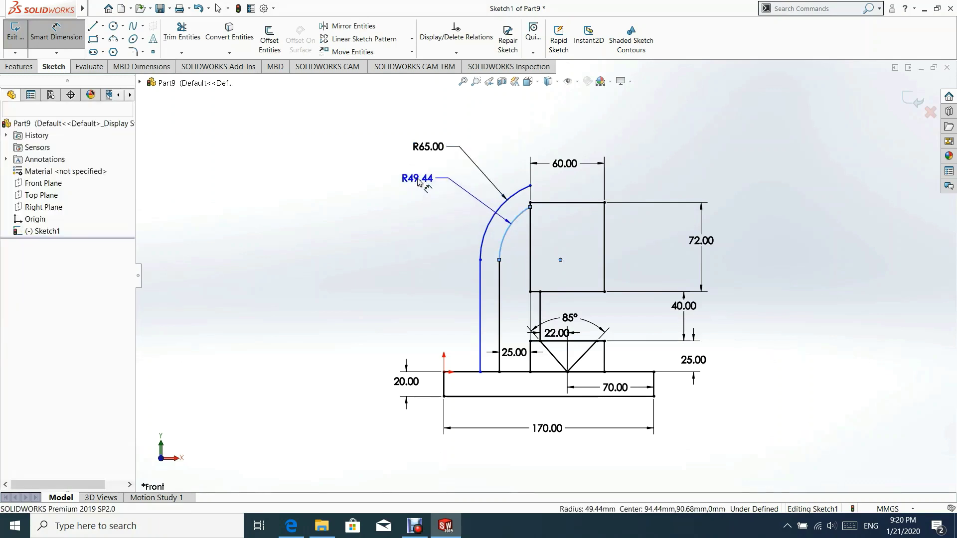
{"action": "type", "text": "55"}
{"action": "key", "text": "Return"}
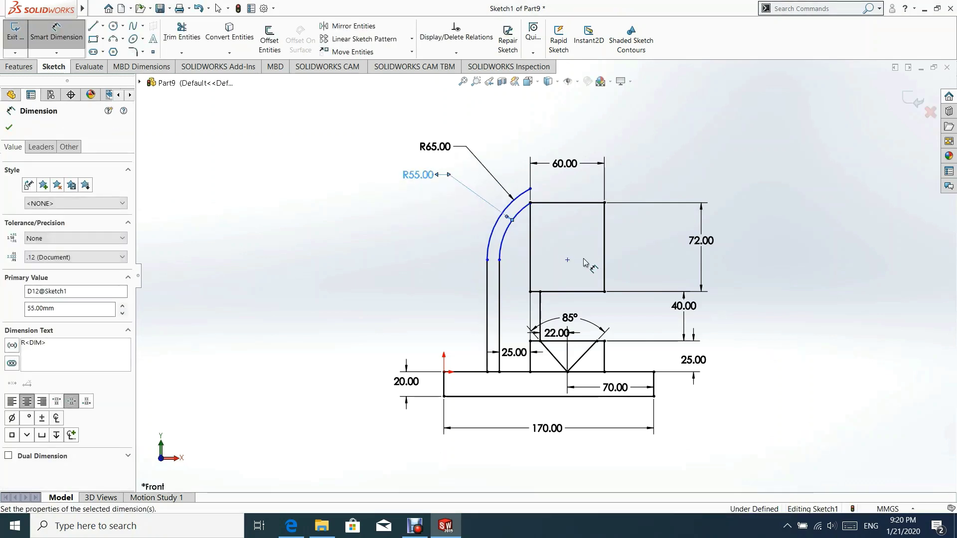
{"action": "left_click", "coordinate": [9, 127]}
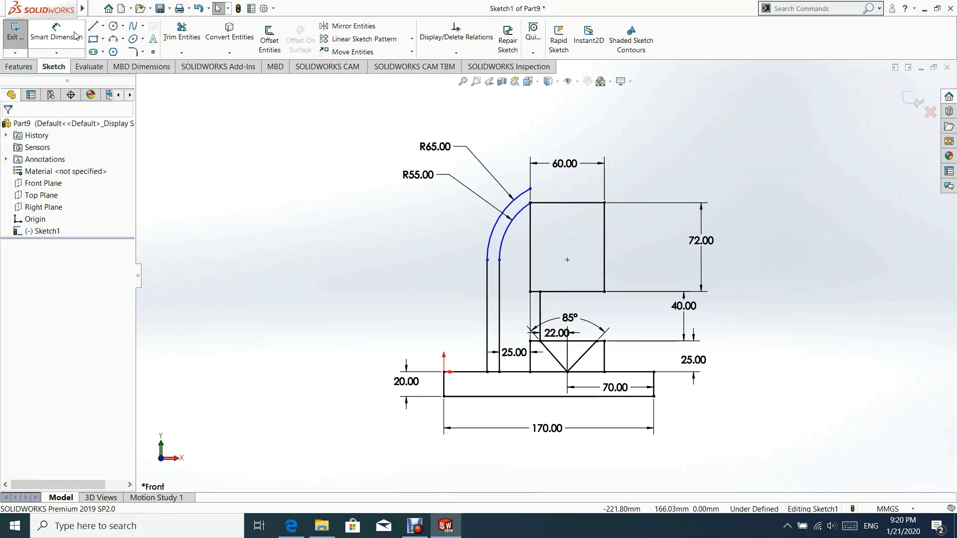
Step: Dimension the arcs' shared centre point 60 mm above the base's bottom edge
{"action": "left_click", "coordinate": [567, 259]}
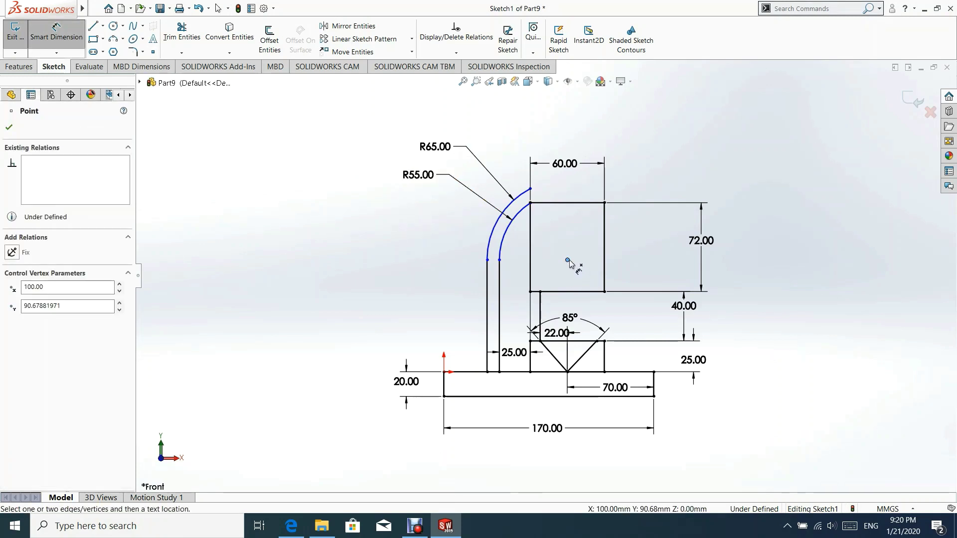
{"action": "left_click", "coordinate": [473, 396]}
{"action": "left_click", "coordinate": [374, 325]}
{"action": "type", "text": "60"}
{"action": "key", "text": "Return"}
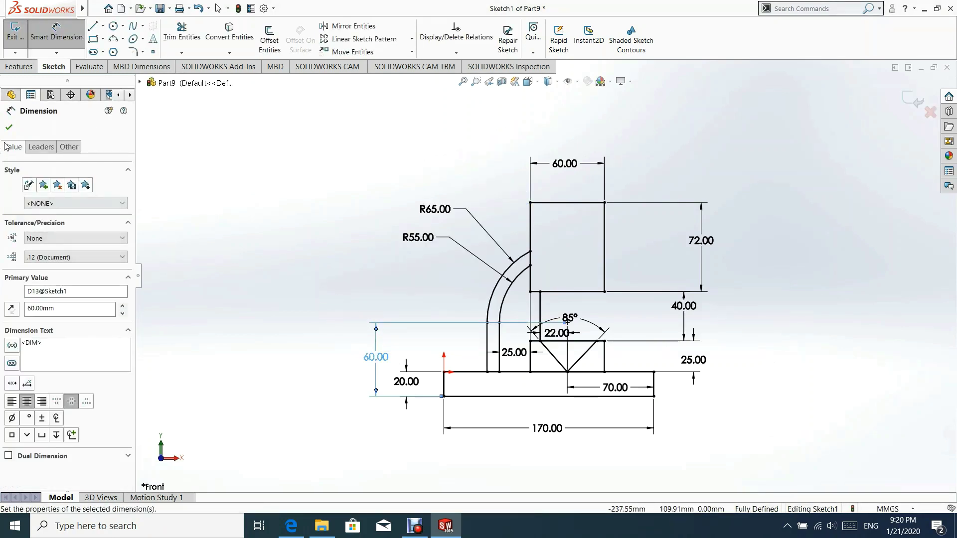
{"action": "left_click", "coordinate": [9, 127]}
Step: Move the upper rectangle's 60 mm width dimension and the base's 170 mm length dimension closer to the profile
{"action": "scroll", "coordinate": [627, 338], "scroll_direction": "down", "scroll_amount": 1}
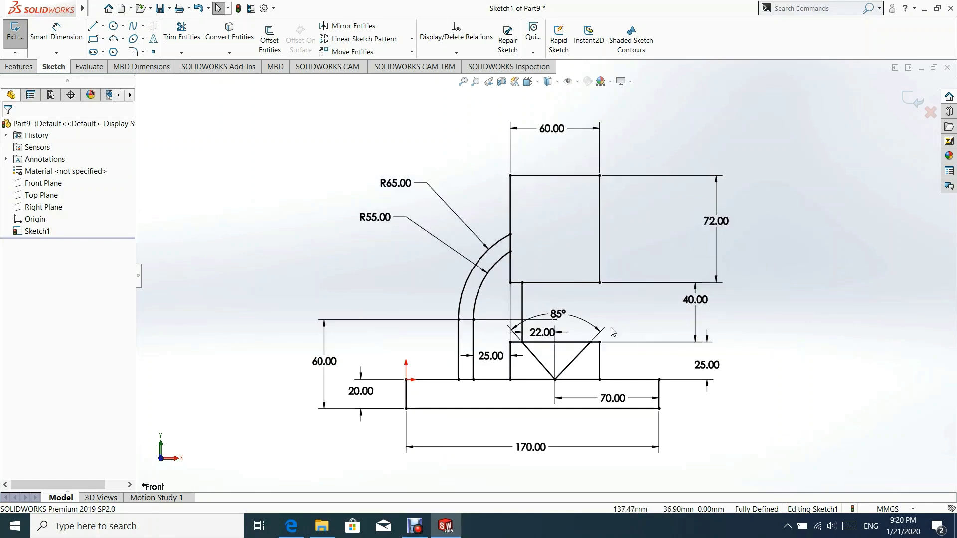
{"action": "scroll", "coordinate": [623, 355], "scroll_direction": "down", "scroll_amount": 1}
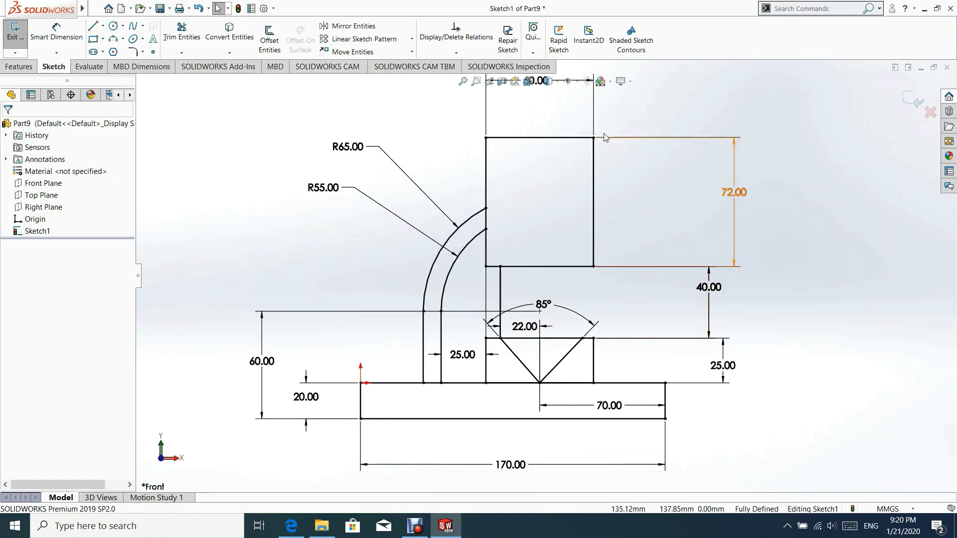
{"action": "scroll", "coordinate": [601, 157], "scroll_direction": "up", "scroll_amount": 1}
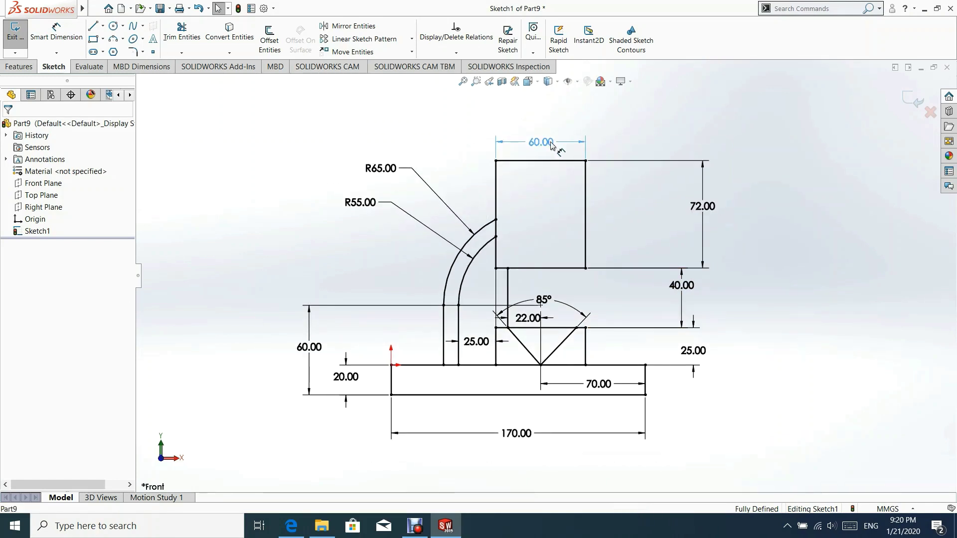
{"action": "left_click", "coordinate": [541, 142]}
{"action": "scroll", "coordinate": [547, 211], "scroll_direction": "down", "scroll_amount": 1}
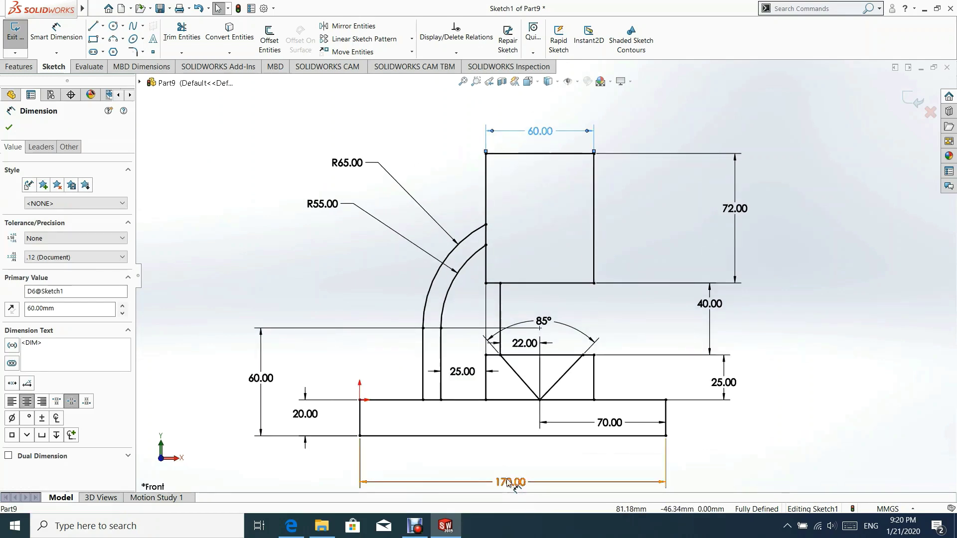
{"action": "left_click", "coordinate": [495, 456]}
{"action": "left_click", "coordinate": [239, 219]}
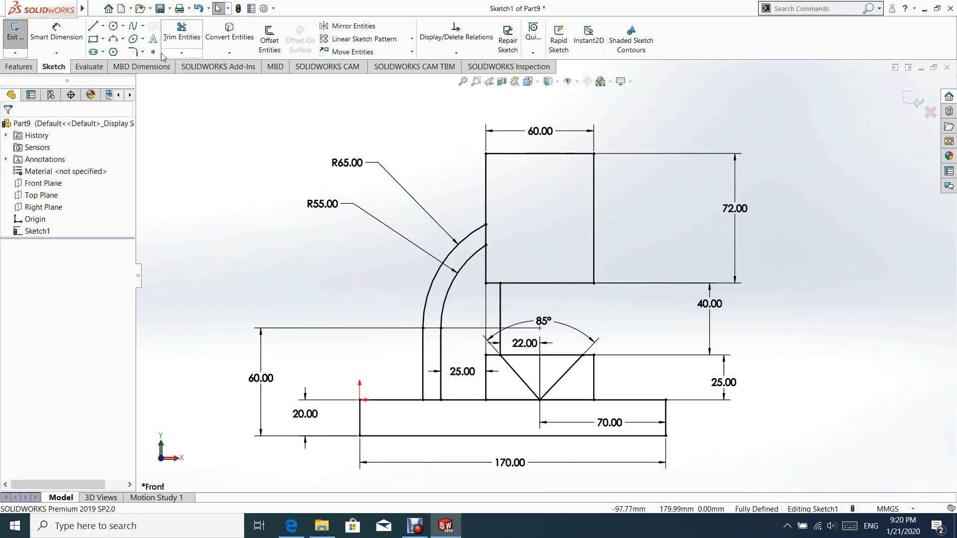
{"action": "left_click", "coordinate": [135, 52]}
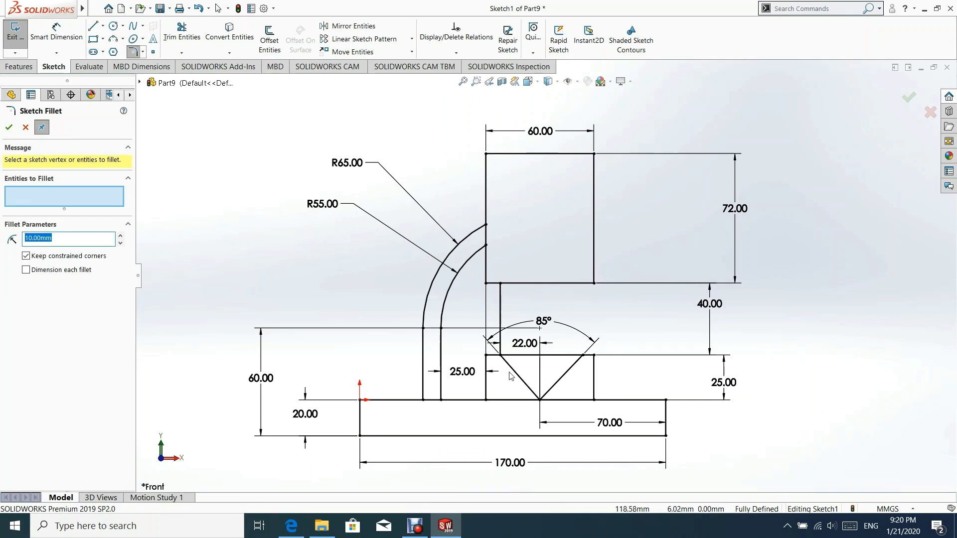
{"action": "scroll", "coordinate": [511, 376], "scroll_direction": "down", "scroll_amount": 1}
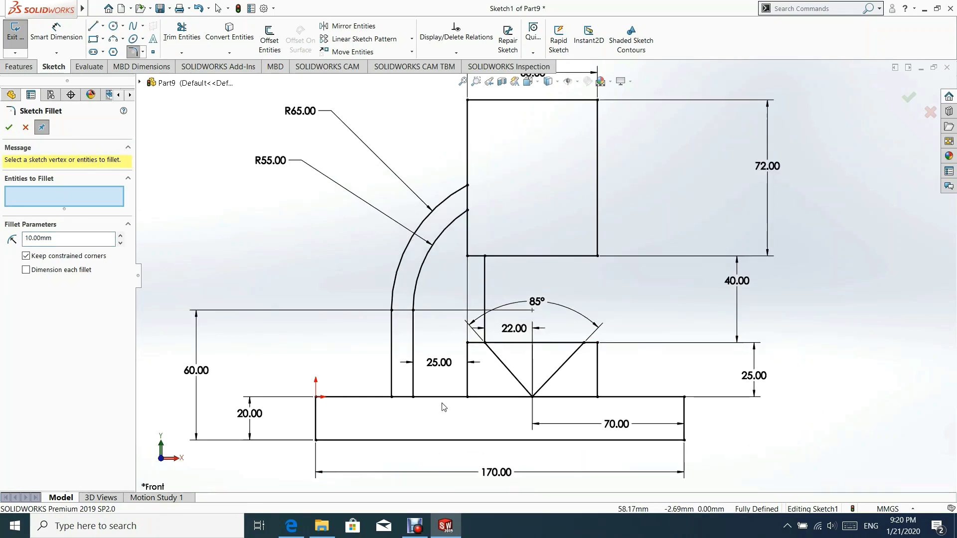
{"action": "left_click", "coordinate": [391, 386]}
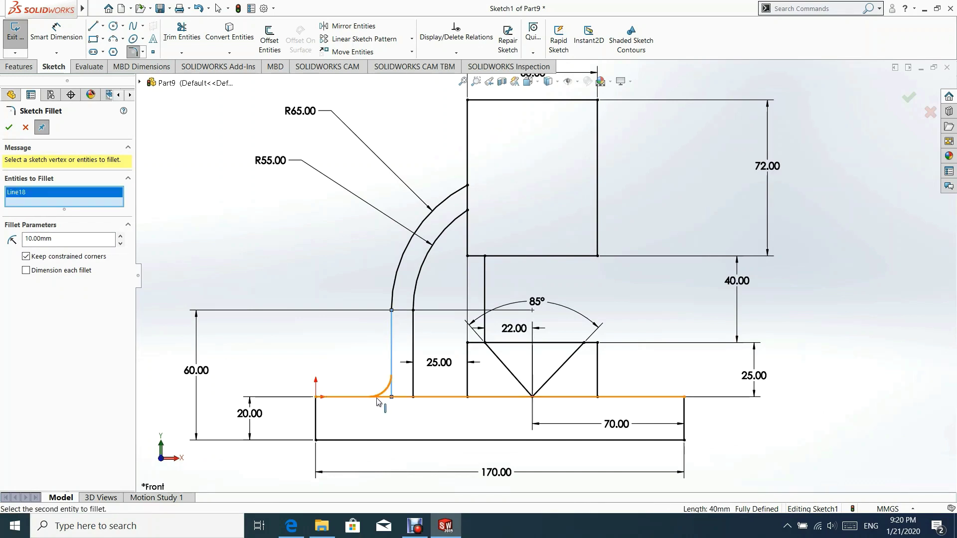
{"action": "left_click", "coordinate": [377, 397]}
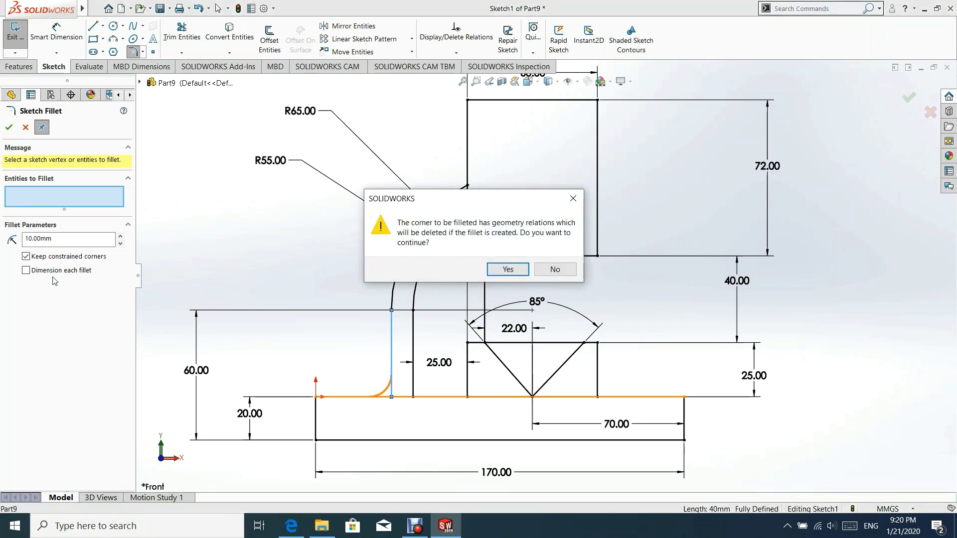
{"action": "left_click", "coordinate": [554, 269]}
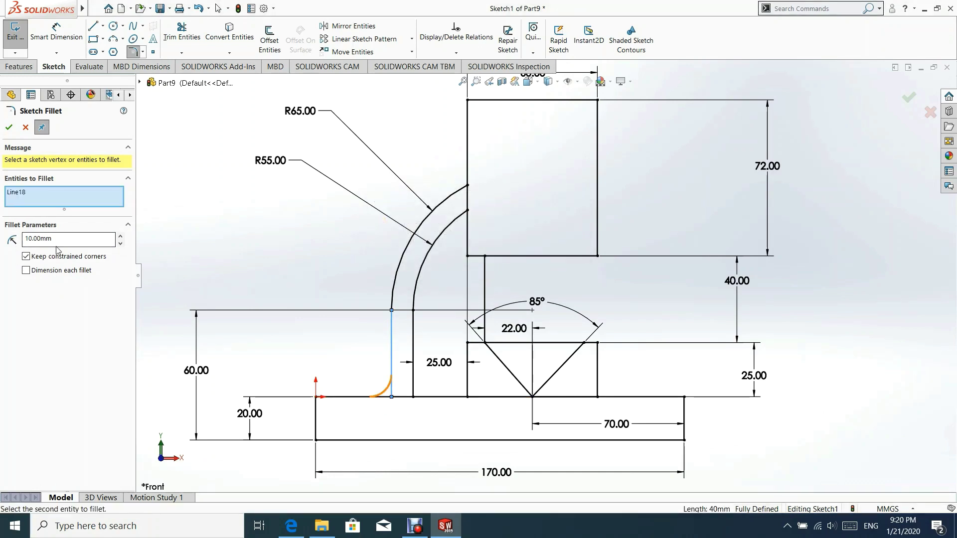
{"action": "left_click_drag", "start_coordinate": [78, 238], "coordinate": [5, 236]}
{"action": "type", "text": "3"}
{"action": "left_click", "coordinate": [63, 197]}
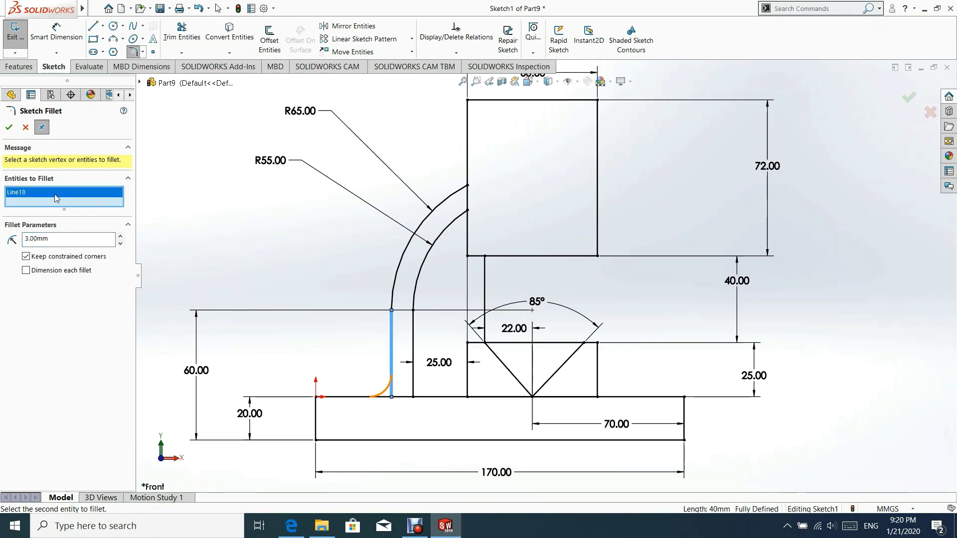
{"action": "right_click", "coordinate": [56, 197]}
{"action": "left_click", "coordinate": [77, 211]}
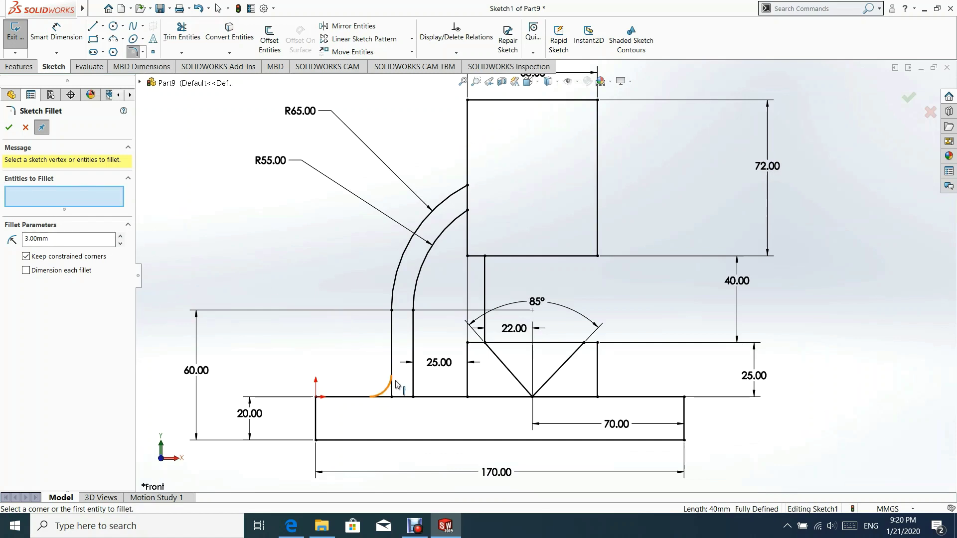
{"action": "left_click", "coordinate": [393, 398]}
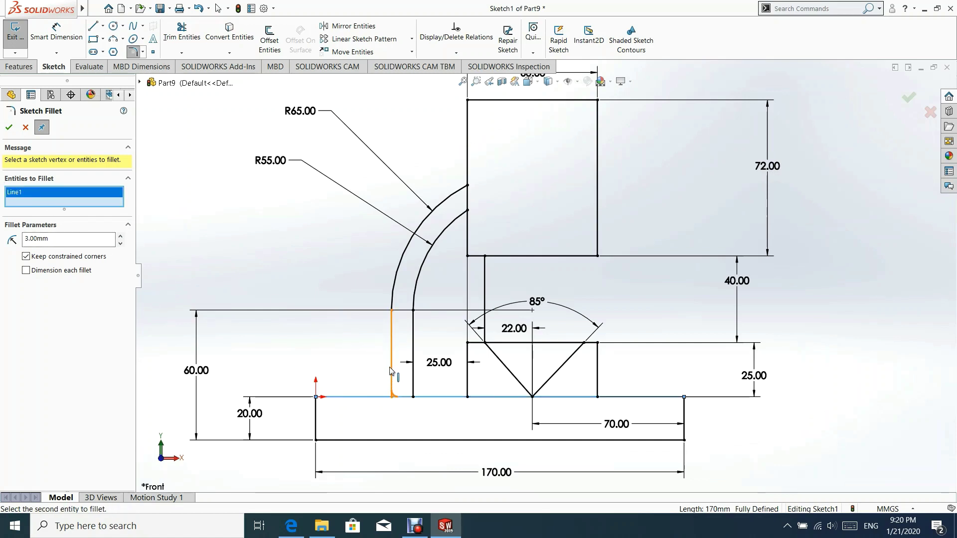
{"action": "left_click", "coordinate": [392, 370]}
{"action": "left_click", "coordinate": [558, 271]}
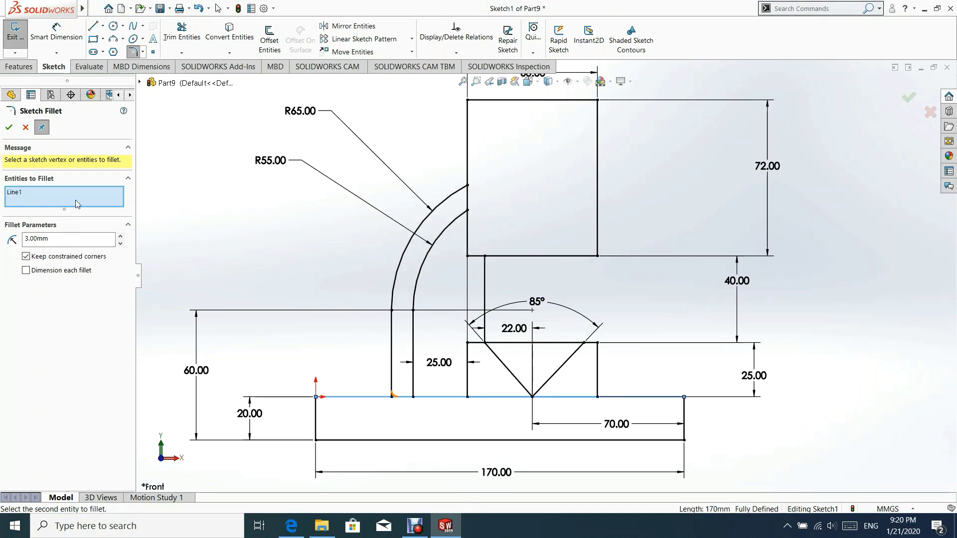
{"action": "left_click", "coordinate": [30, 194]}
{"action": "right_click", "coordinate": [33, 196]}
{"action": "left_click", "coordinate": [90, 196]}
{"action": "key", "text": "Escape"}
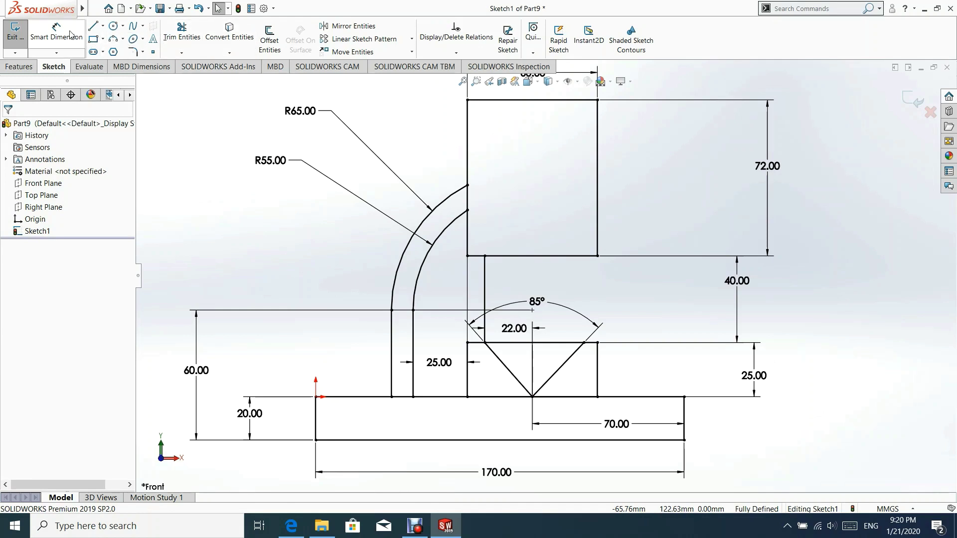
Step: Fillet the corner between the side arm's outer vertical line and the base's top edge with a 3 mm radius, accepting the deletion of its relations
{"action": "left_click", "coordinate": [130, 52]}
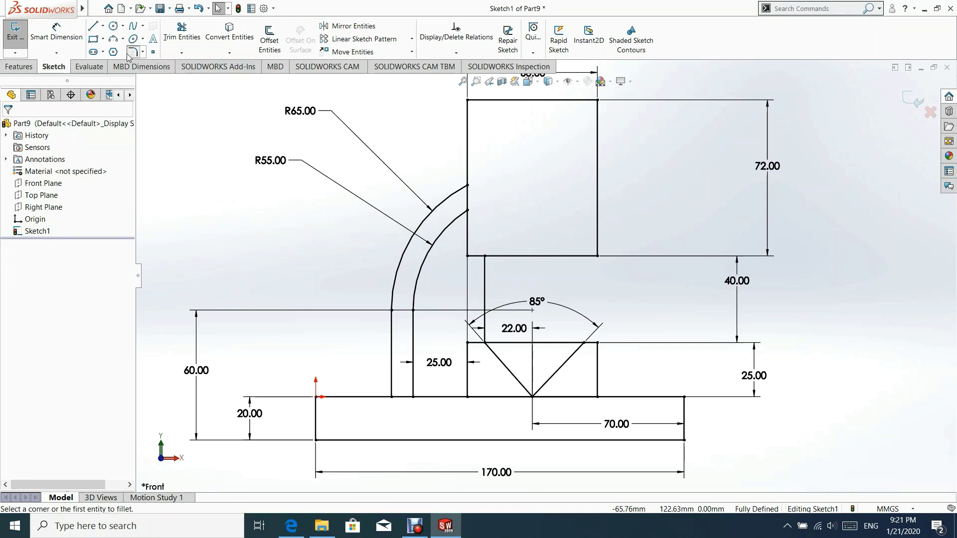
{"action": "left_click", "coordinate": [44, 238]}
{"action": "left_click_drag", "start_coordinate": [49, 240], "coordinate": [11, 237]}
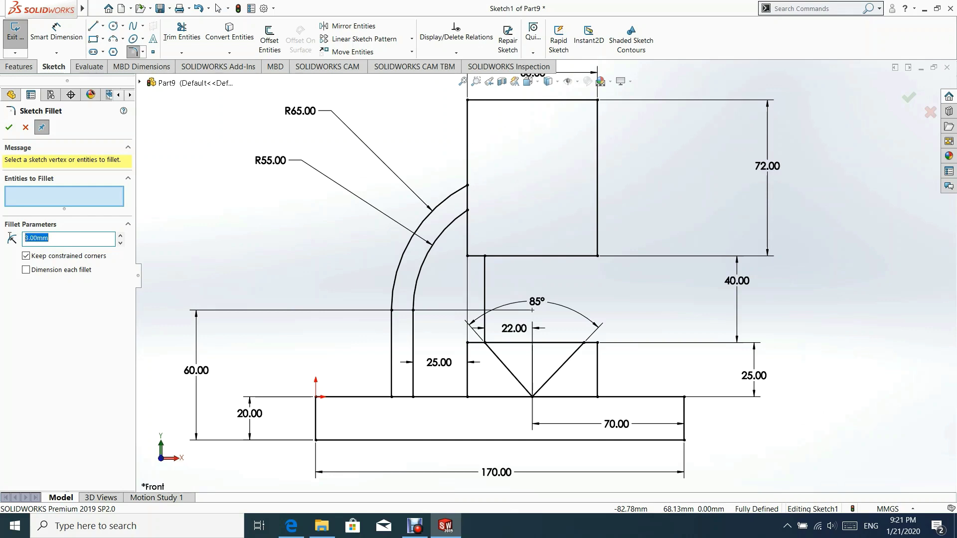
{"action": "type", "text": "3"}
{"action": "left_click", "coordinate": [64, 198]}
{"action": "left_click", "coordinate": [391, 386]}
{"action": "left_click", "coordinate": [381, 396]}
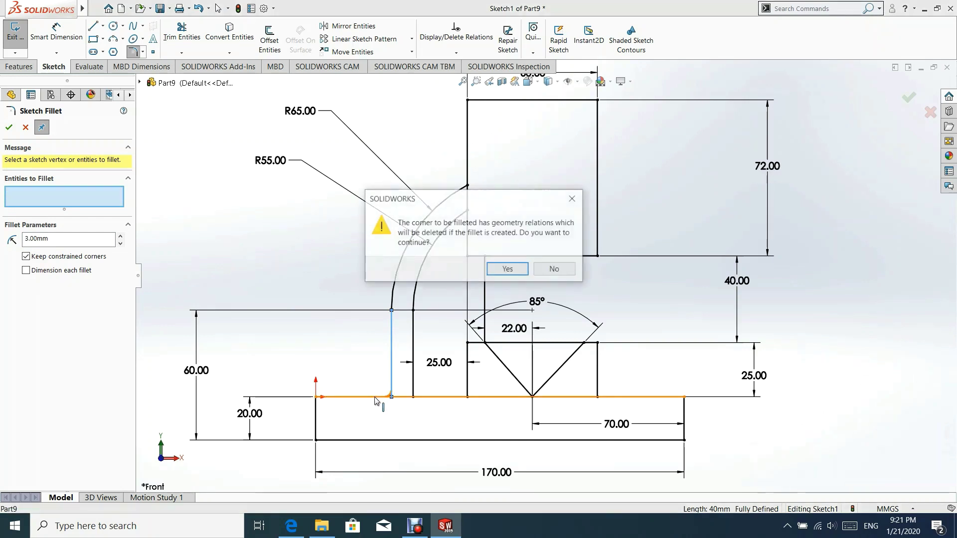
{"action": "left_click", "coordinate": [507, 269]}
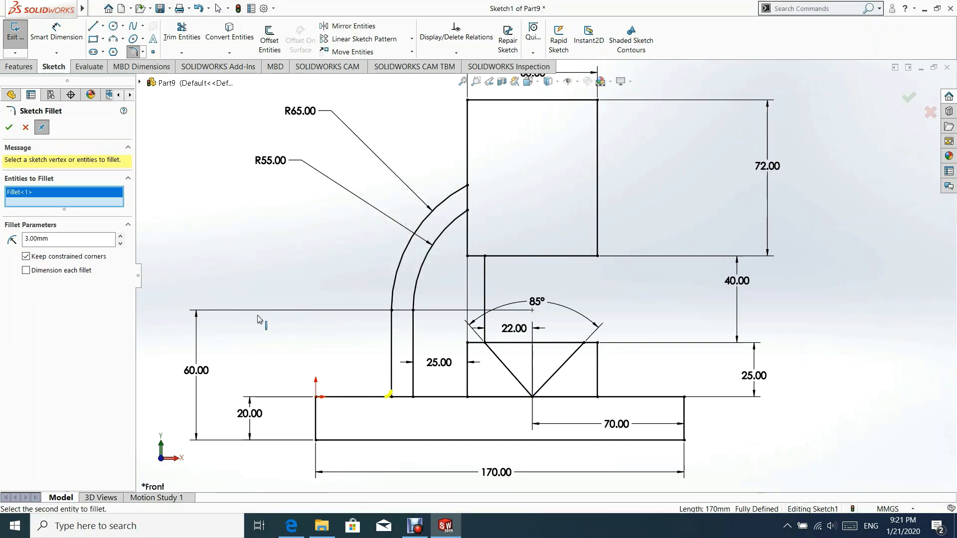
{"action": "left_click", "coordinate": [597, 387]}
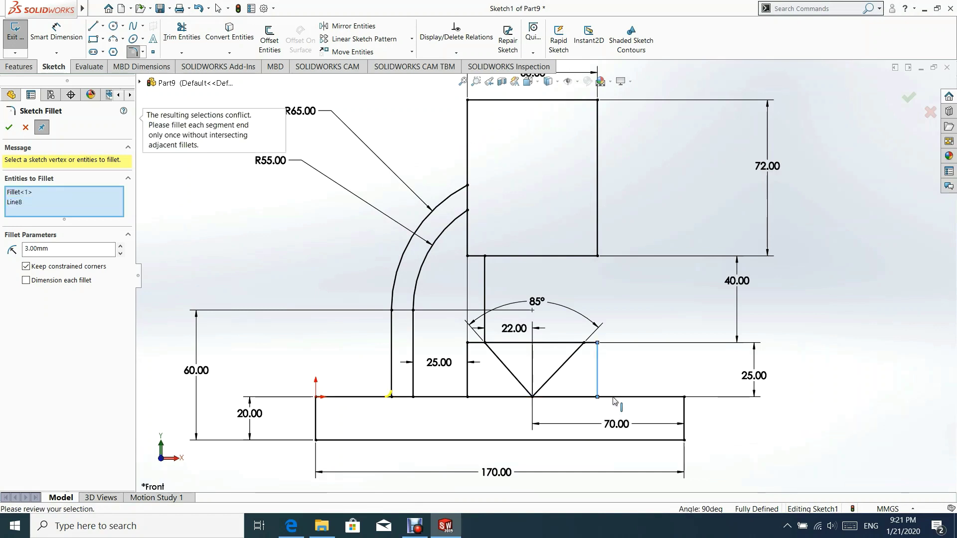
{"action": "left_click", "coordinate": [28, 205]}
{"action": "right_click", "coordinate": [29, 204]}
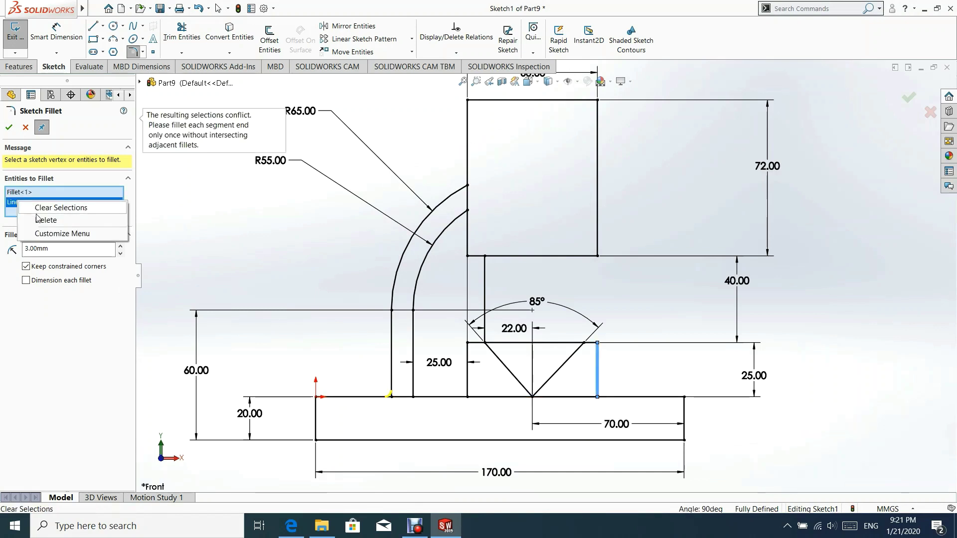
{"action": "left_click", "coordinate": [35, 217]}
{"action": "left_click", "coordinate": [30, 197]}
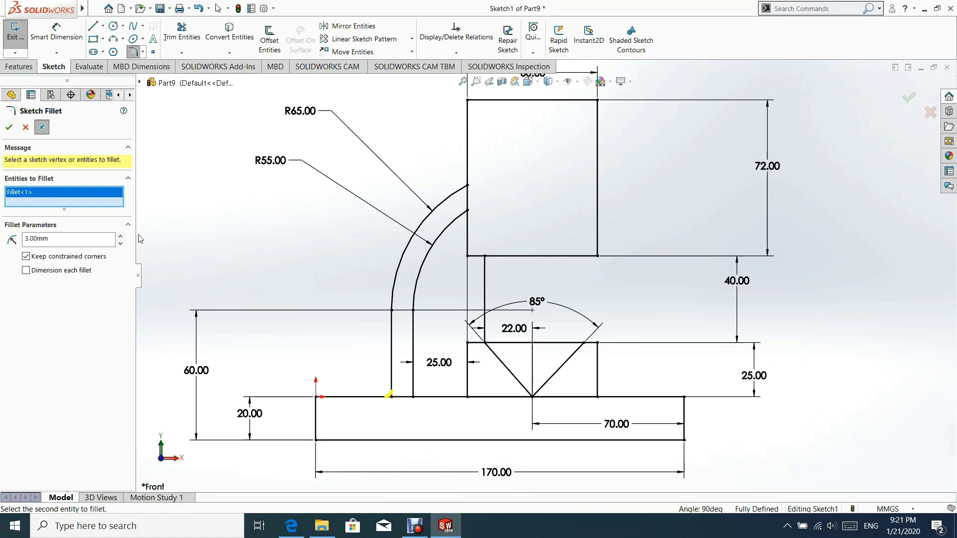
{"action": "left_click", "coordinate": [9, 127]}
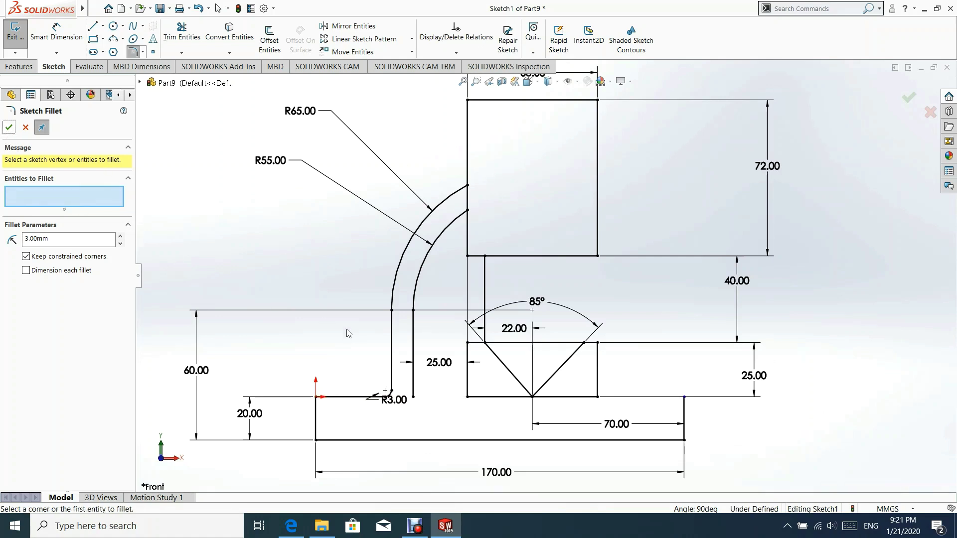
Step: Draw a horizontal 25 mm line on the base's top edge from the arm's inner vertical line to the lower rectangle's near corner
{"action": "scroll", "coordinate": [473, 396], "scroll_direction": "down", "scroll_amount": 2}
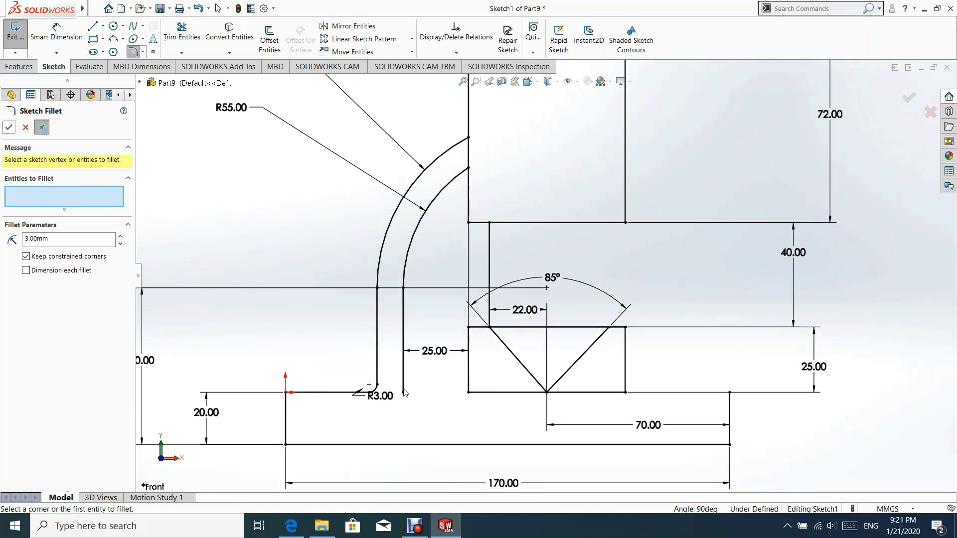
{"action": "left_click", "coordinate": [92, 25]}
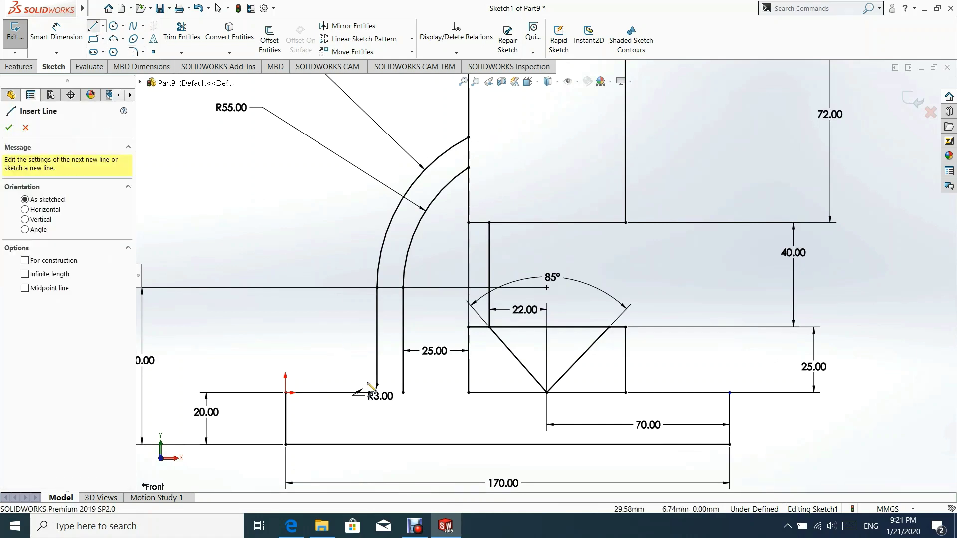
{"action": "left_click", "coordinate": [403, 392]}
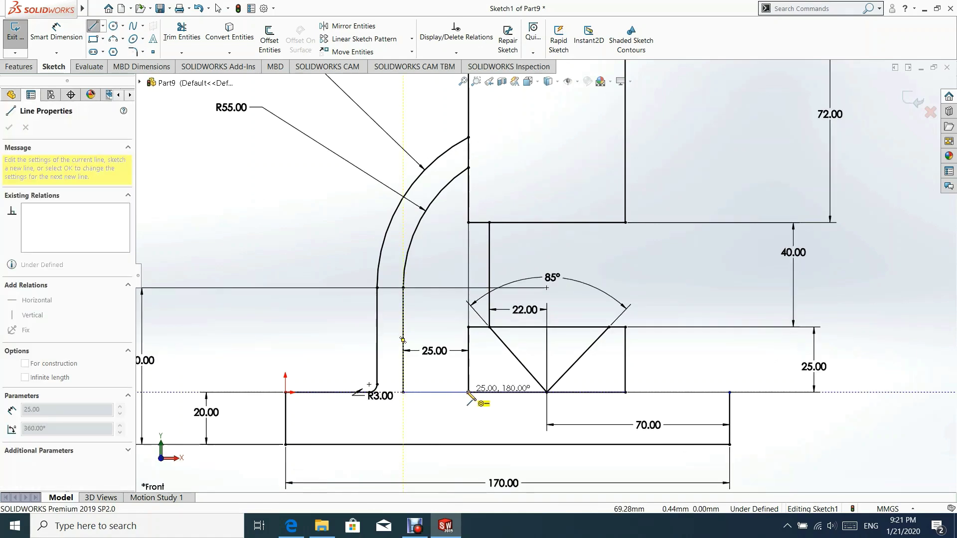
{"action": "double_click", "coordinate": [468, 392]}
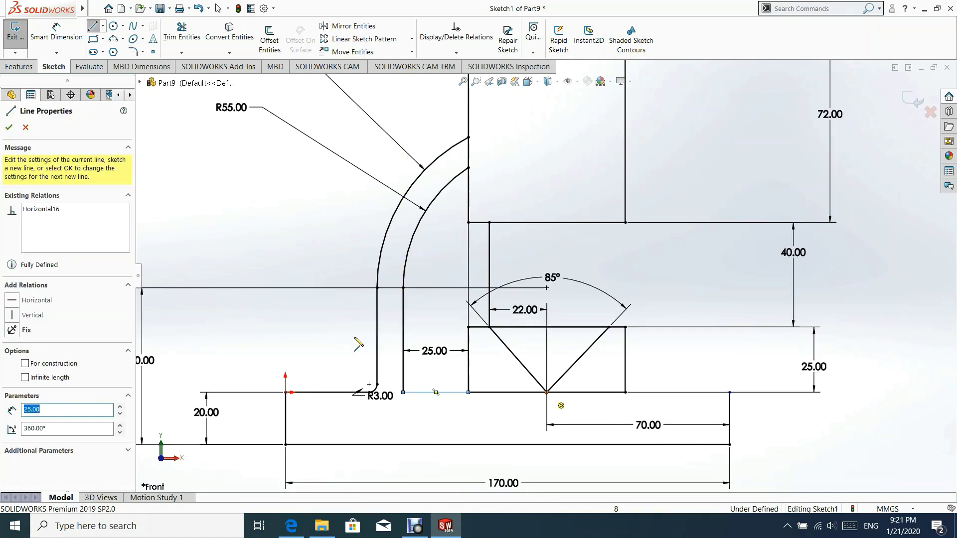
{"action": "left_click", "coordinate": [9, 127]}
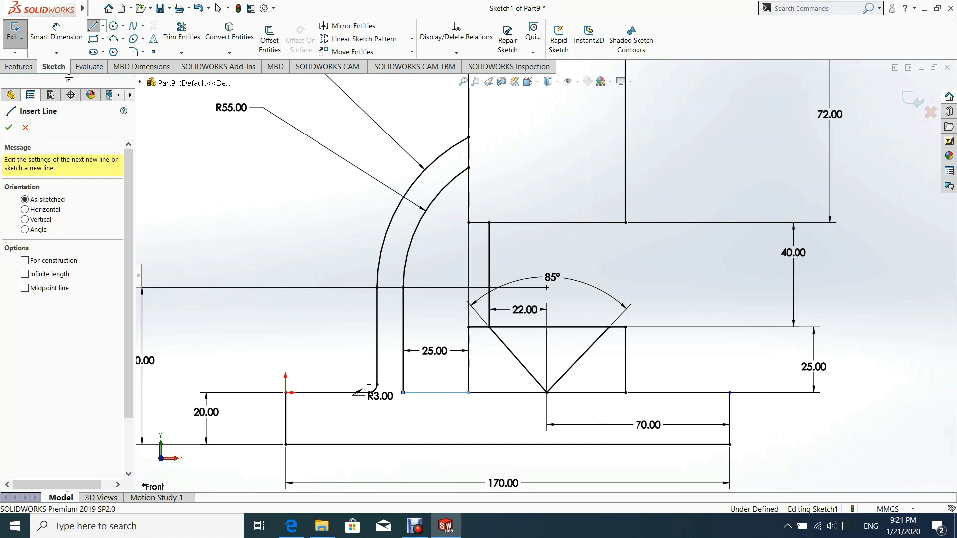
Step: Fillet both ends of the 25 mm line, at the arm's inner line and at the lower rectangle, with a 3 mm radius
{"action": "left_click", "coordinate": [132, 52]}
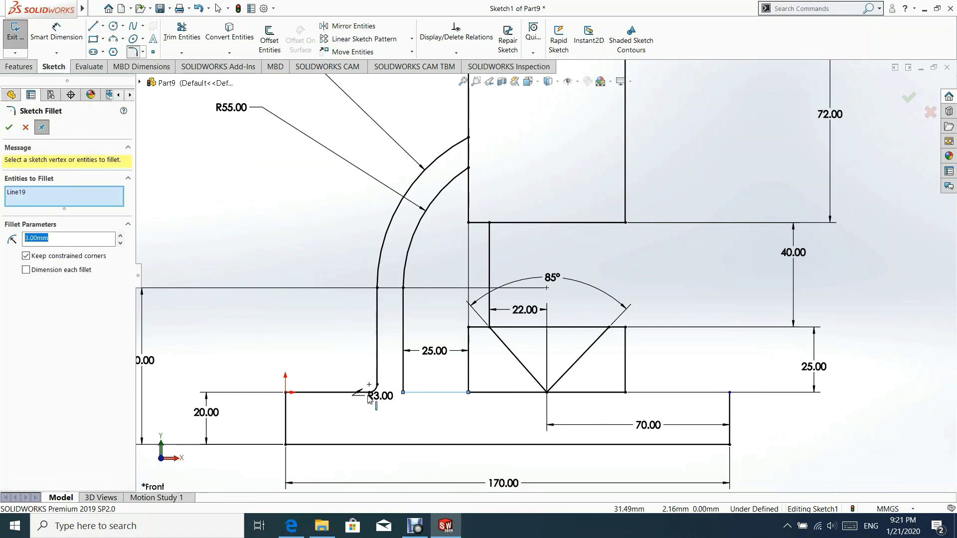
{"action": "left_click", "coordinate": [404, 384]}
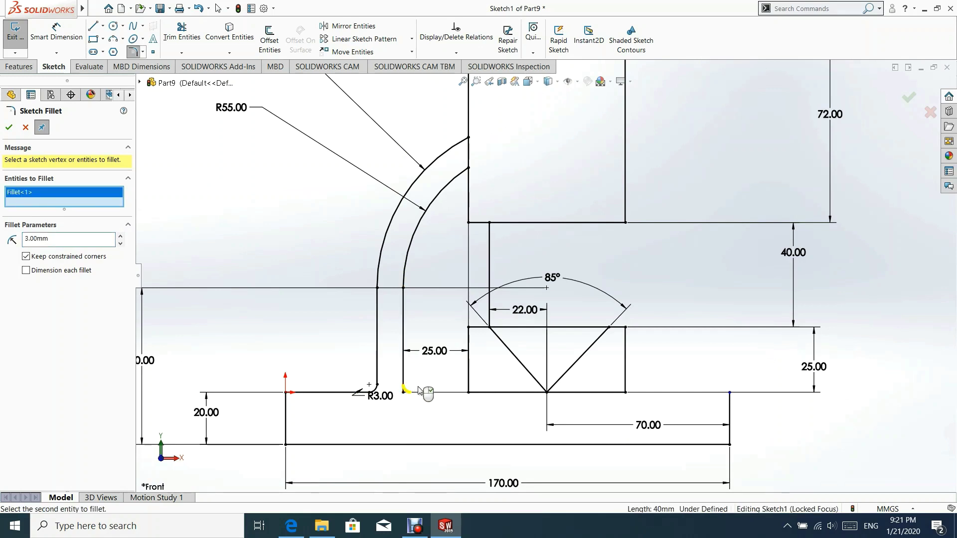
{"action": "left_click", "coordinate": [469, 382]}
{"action": "left_click", "coordinate": [455, 393]}
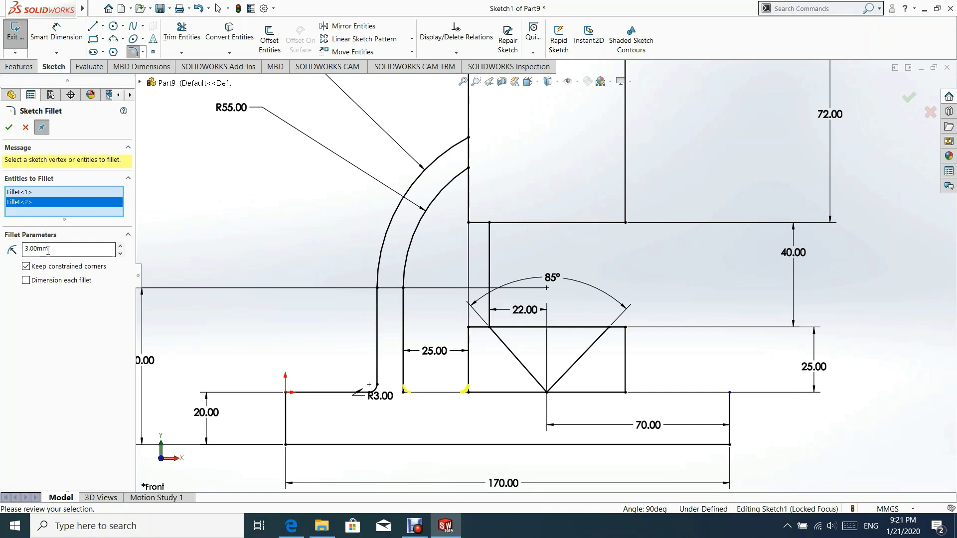
{"action": "left_click", "coordinate": [9, 128]}
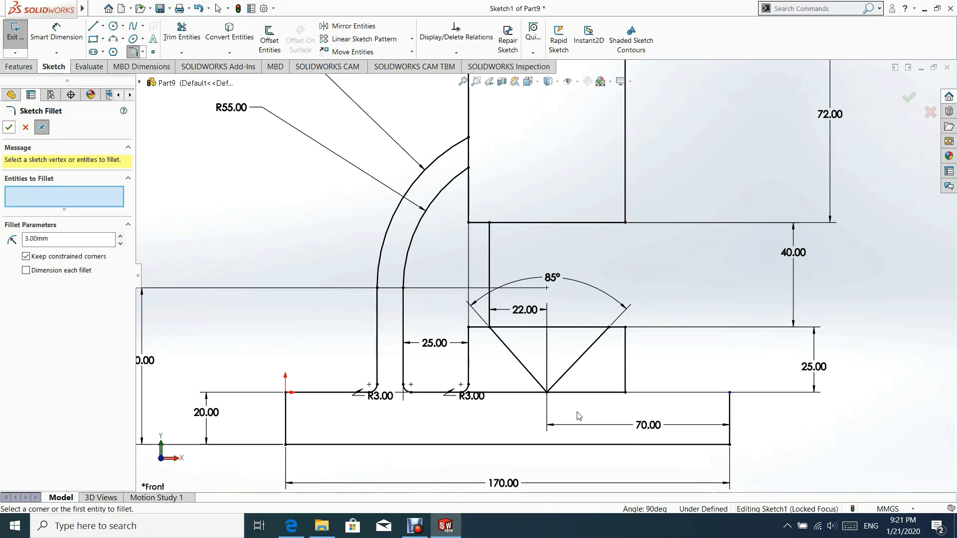
{"action": "scroll", "coordinate": [745, 420], "scroll_direction": "up", "scroll_amount": 2}
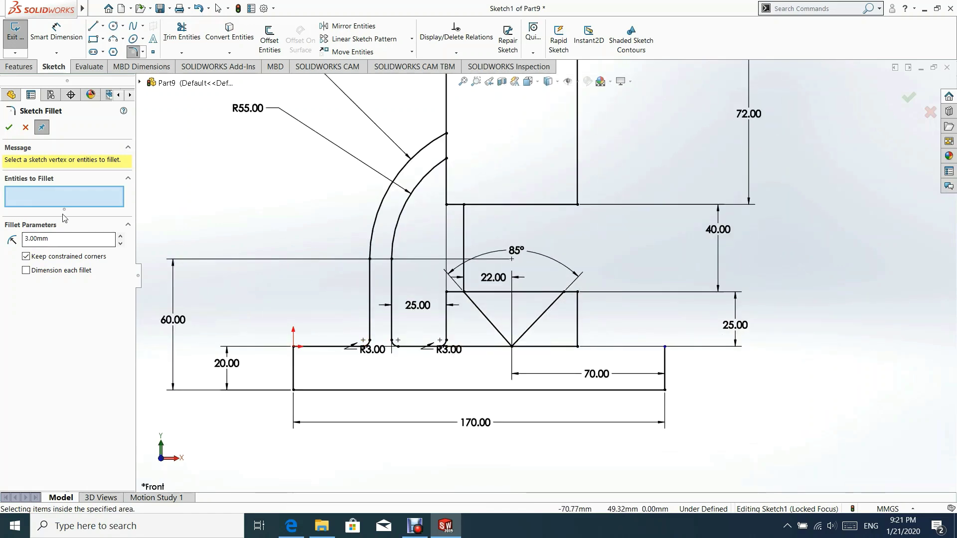
{"action": "left_click", "coordinate": [578, 334]}
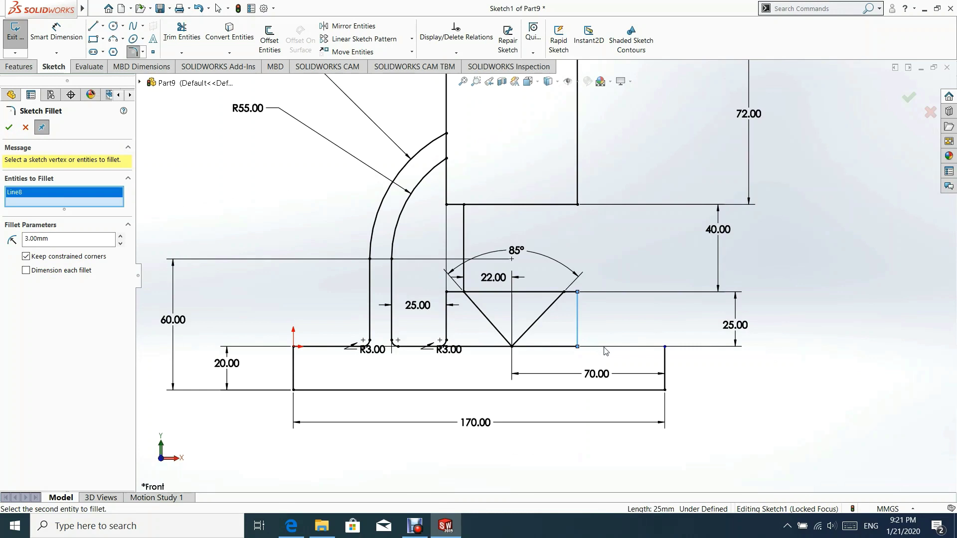
{"action": "left_click", "coordinate": [26, 128]}
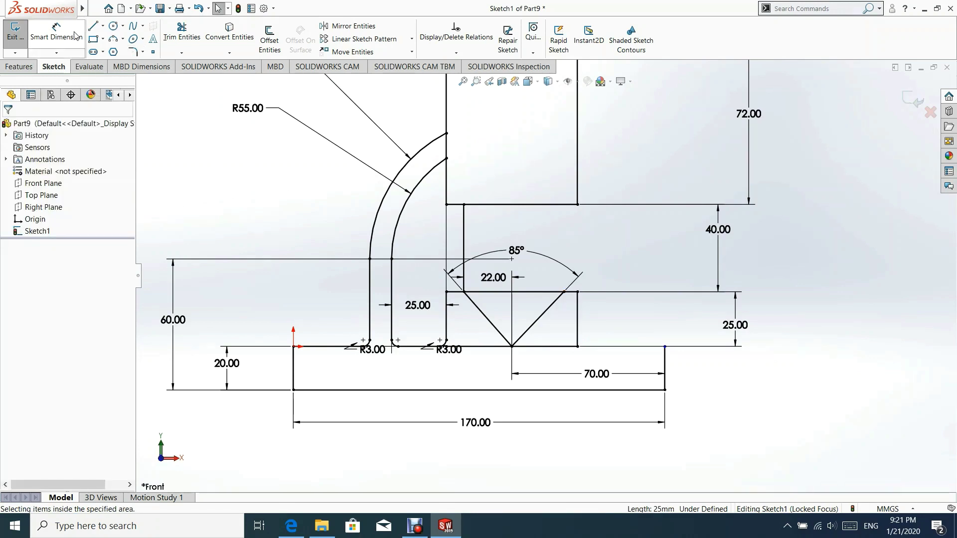
Step: Draw a line from the base's upper-right corner to the lower rectangle's lower-right corner and fillet its junction with the rectangle 3 mm
{"action": "left_click", "coordinate": [92, 25]}
{"action": "mouse_move", "coordinate": [664, 347]}
{"action": "left_mouse_down"}
{"action": "mouse_move", "coordinate": [556, 349]}
{"action": "mouse_move", "coordinate": [577, 347]}
{"action": "left_mouse_up"}
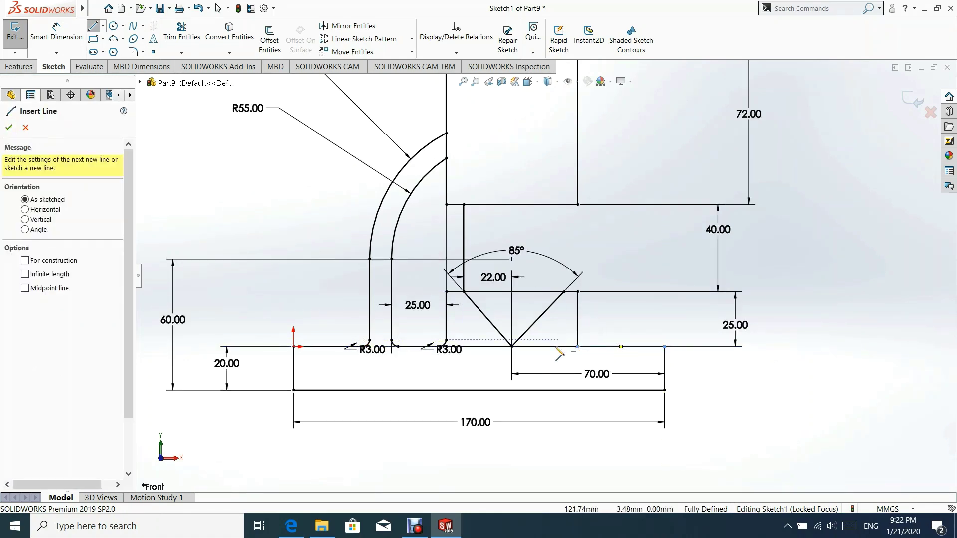
{"action": "left_click", "coordinate": [132, 52]}
{"action": "left_click", "coordinate": [44, 199]}
{"action": "left_click", "coordinate": [579, 330]}
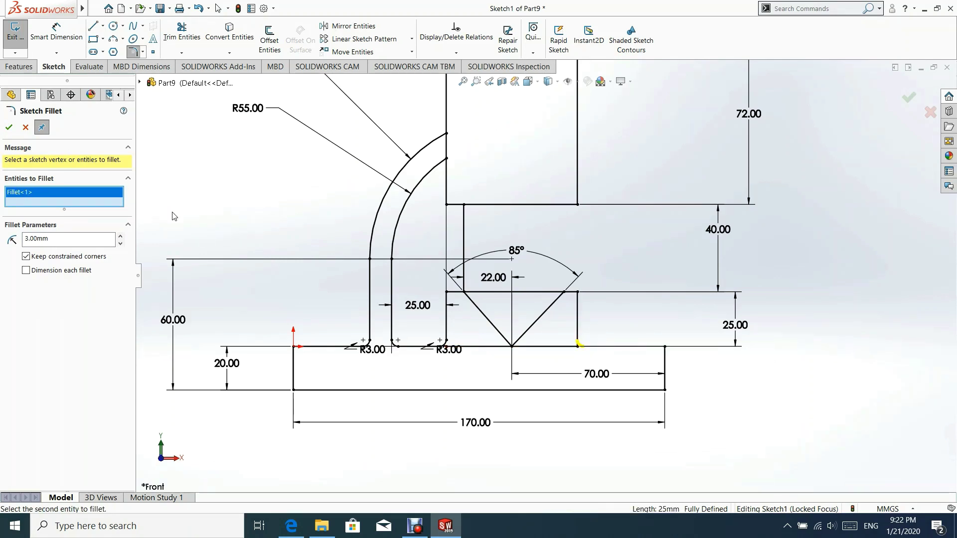
{"action": "left_click", "coordinate": [9, 127]}
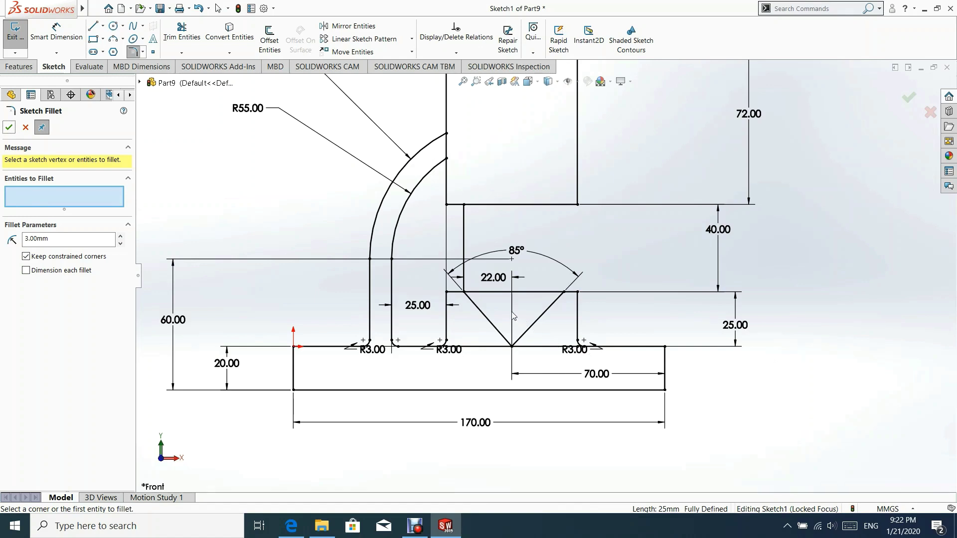
Step: Fillet the upper rectangle's two top corners and its lower-right corner with a 3 mm radius
{"action": "scroll", "coordinate": [506, 292], "scroll_direction": "up", "scroll_amount": 4}
{"action": "scroll", "coordinate": [534, 178], "scroll_direction": "down", "scroll_amount": 3}
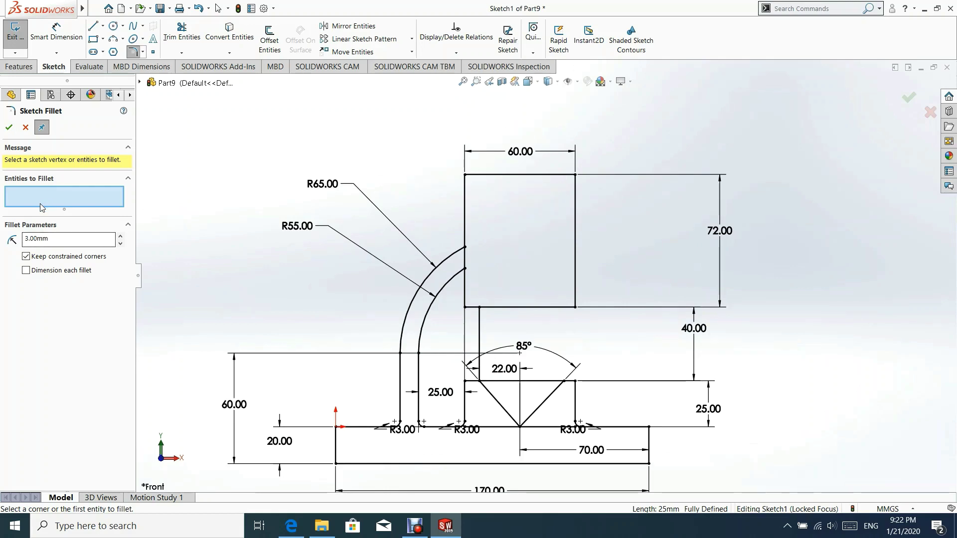
{"action": "left_click", "coordinate": [465, 175]}
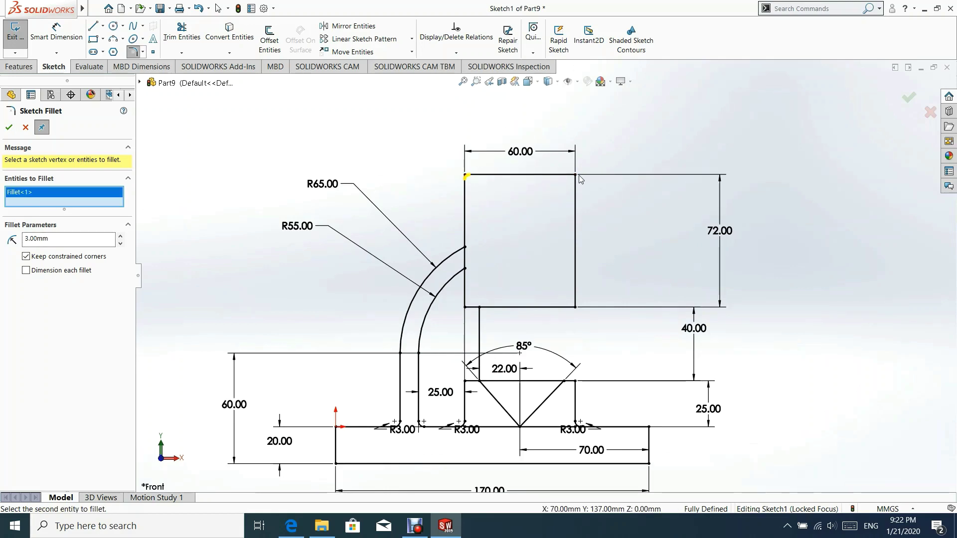
{"action": "left_click", "coordinate": [575, 176]}
{"action": "left_click", "coordinate": [574, 307]}
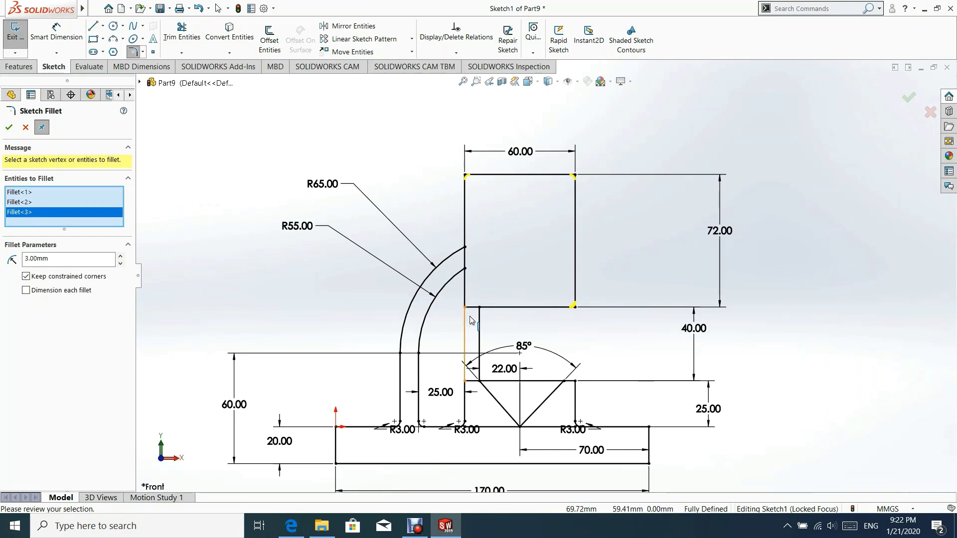
{"action": "scroll", "coordinate": [470, 322], "scroll_direction": "up", "scroll_amount": 2}
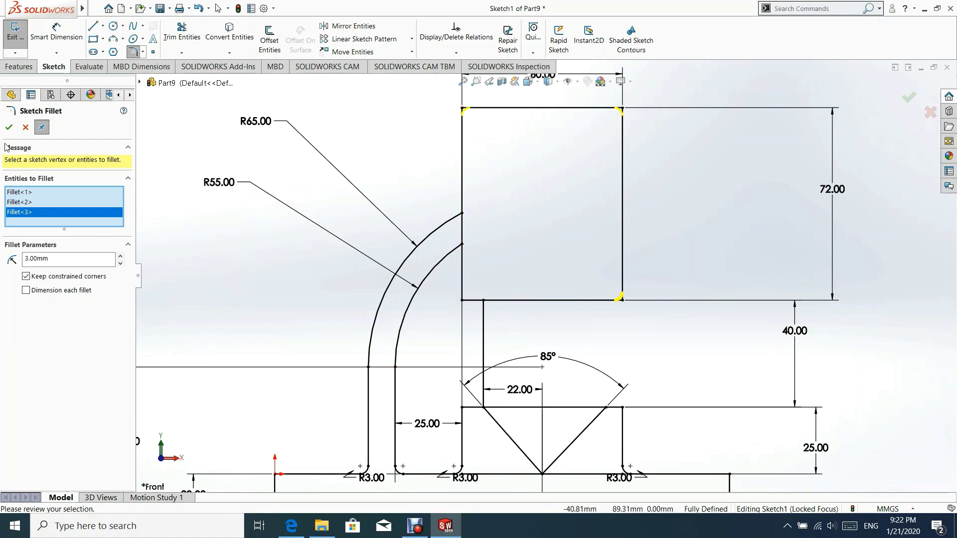
{"action": "left_click", "coordinate": [9, 128]}
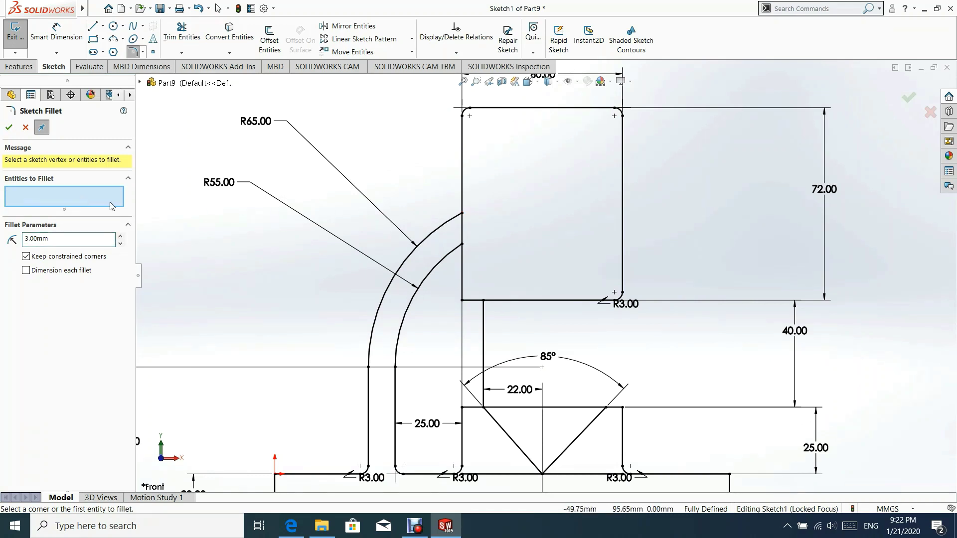
Step: Fillet the junction of the upper rectangle's left side and the R65 outer arc with a 3 mm radius, accepting the deletion of its relations
{"action": "left_click", "coordinate": [462, 194]}
{"action": "left_click", "coordinate": [455, 218]}
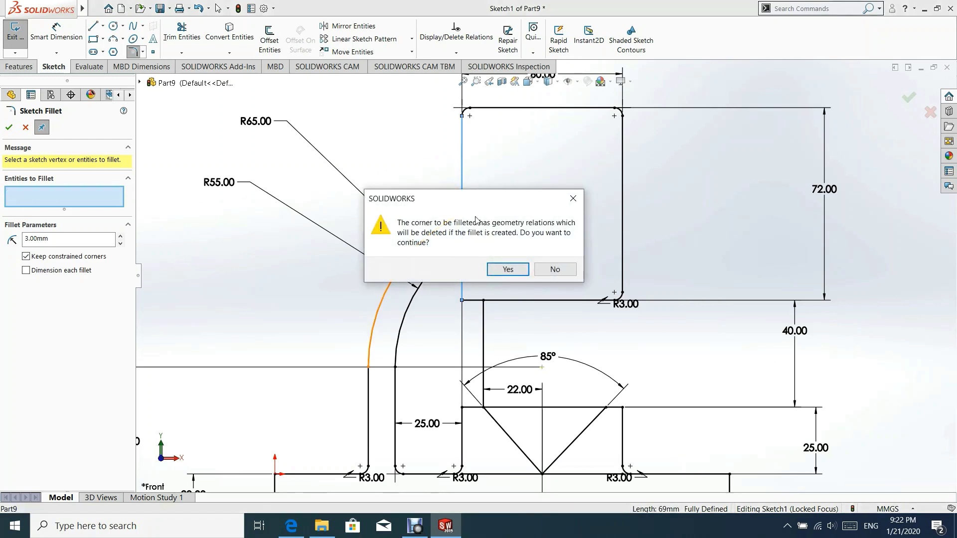
{"action": "left_click", "coordinate": [506, 269]}
{"action": "left_click", "coordinate": [9, 127]}
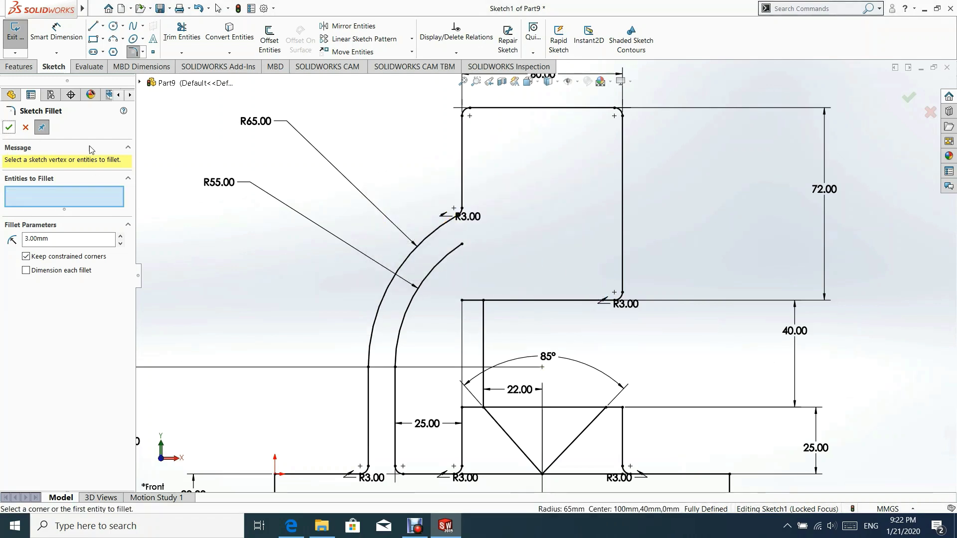
{"action": "left_click", "coordinate": [8, 128]}
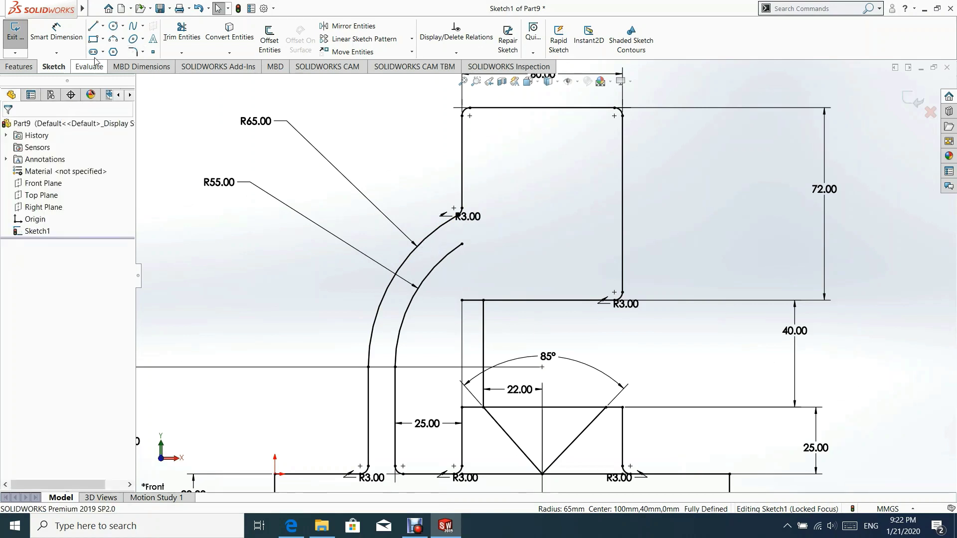
Step: Draw a vertical line from the R55 inner arc's upper end down to the upper rectangle's lower-left corner
{"action": "left_click", "coordinate": [100, 31]}
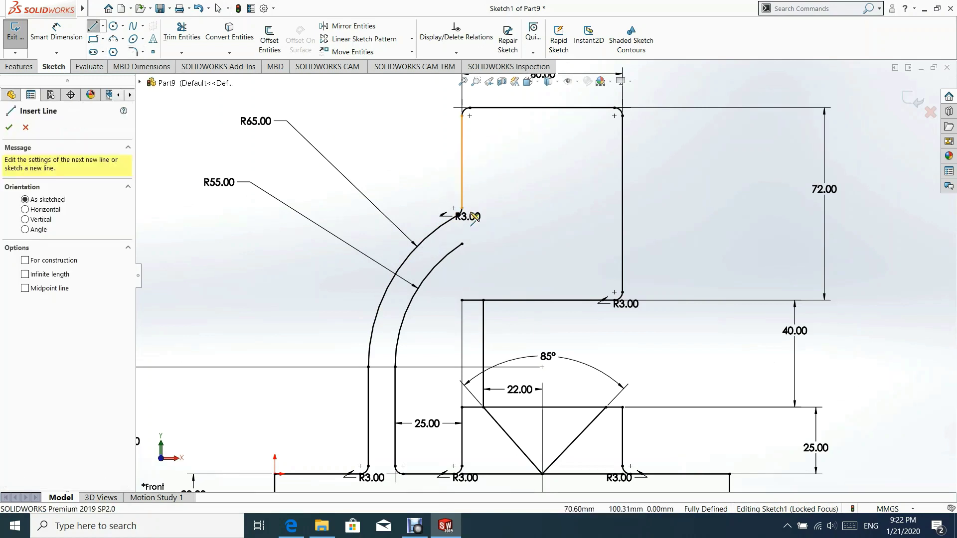
{"action": "left_click", "coordinate": [462, 244]}
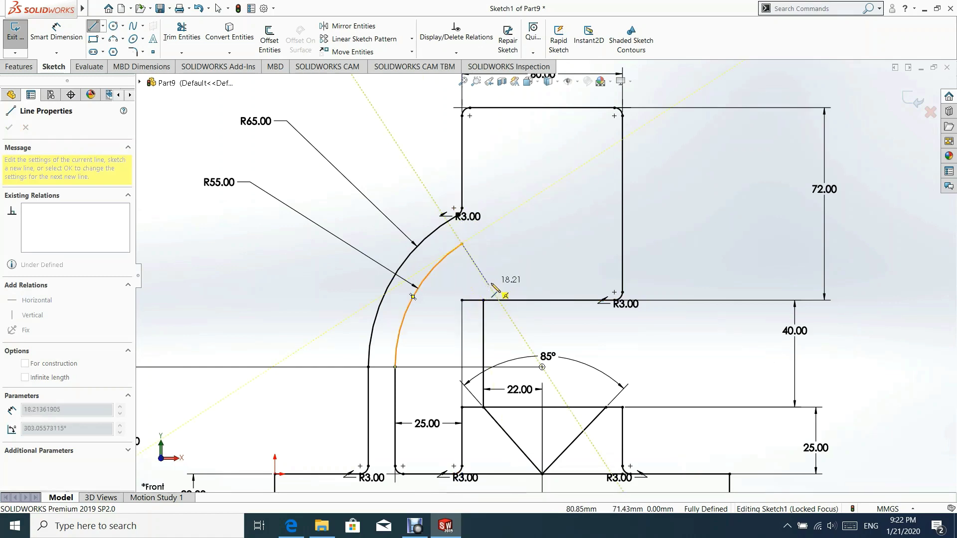
{"action": "left_click", "coordinate": [461, 300]}
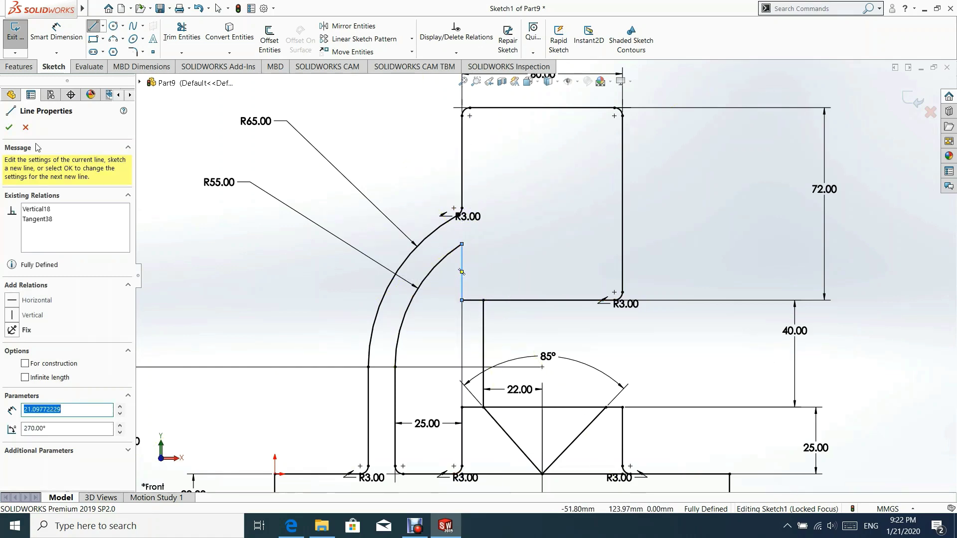
{"action": "left_click", "coordinate": [8, 128]}
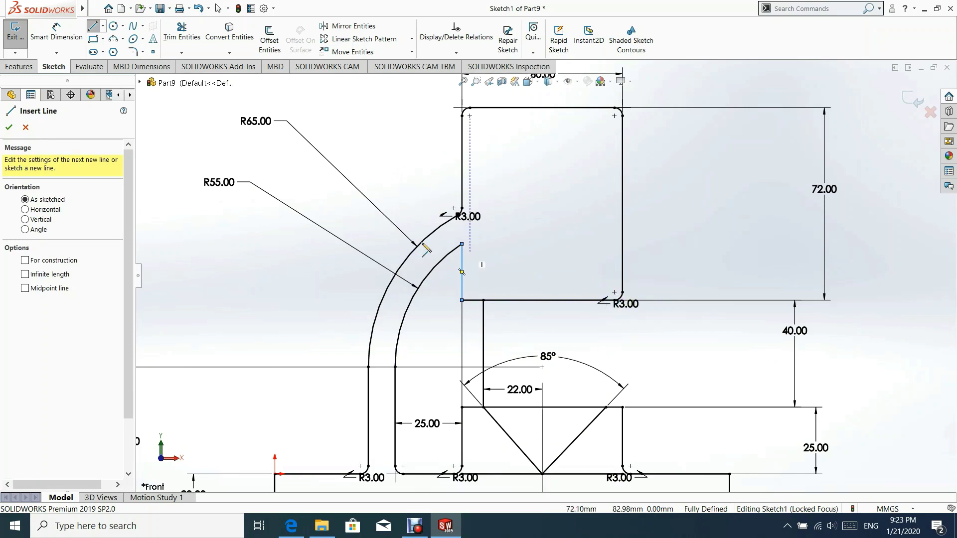
{"action": "left_click", "coordinate": [9, 128]}
Step: Fillet the corner between the upper rectangle's bottom edge and the 40 mm vertical line beneath it with a 3 mm radius
{"action": "key", "text": "f"}
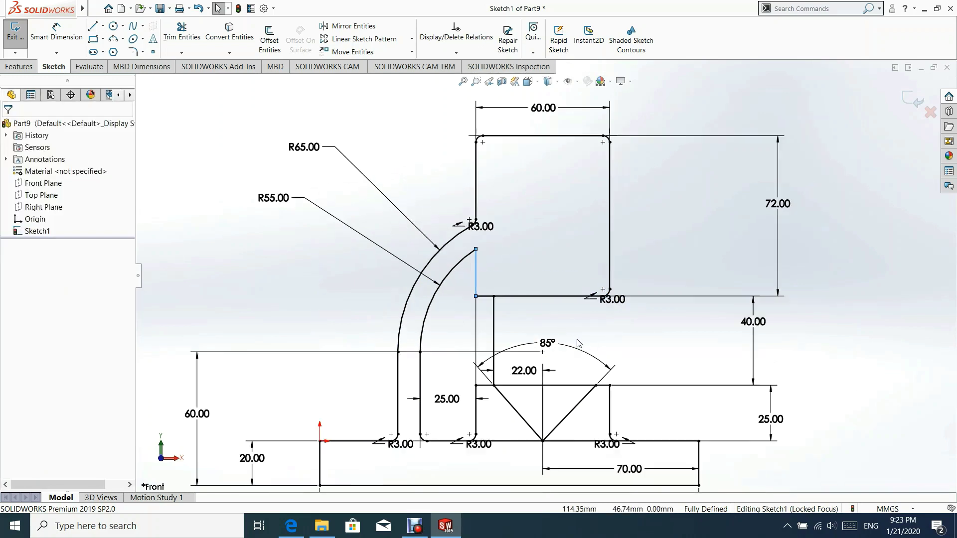
{"action": "scroll", "coordinate": [631, 340], "scroll_direction": "down", "scroll_amount": 2}
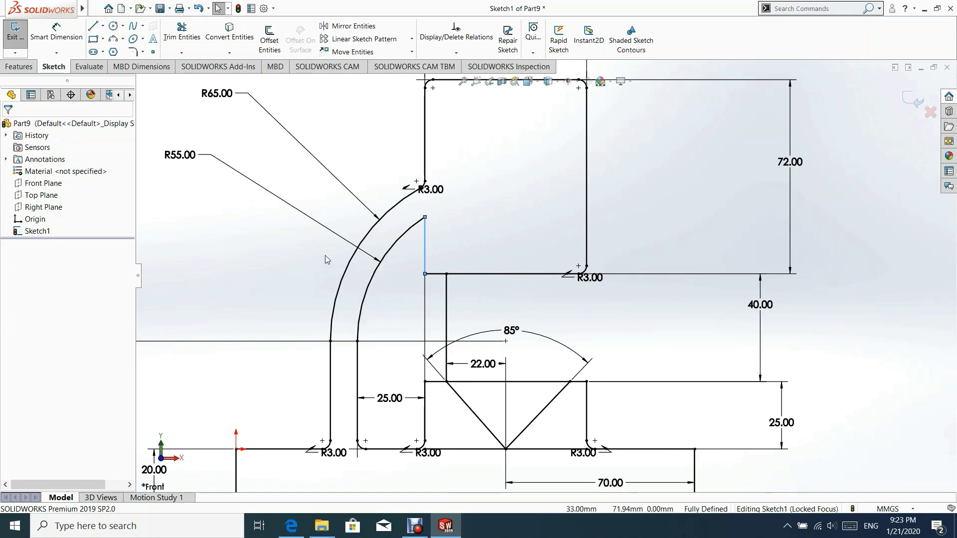
{"action": "left_click", "coordinate": [133, 52]}
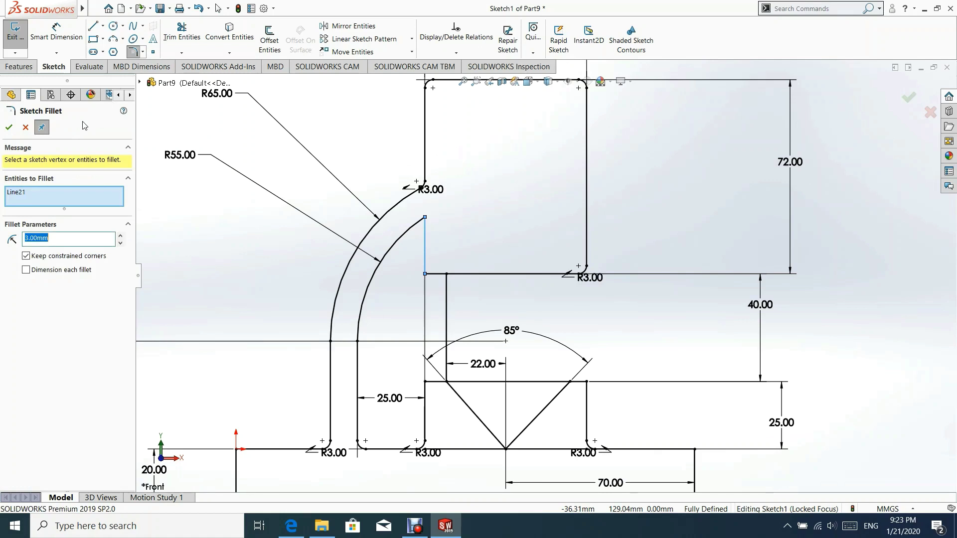
{"action": "right_click", "coordinate": [40, 197]}
{"action": "left_click", "coordinate": [60, 204]}
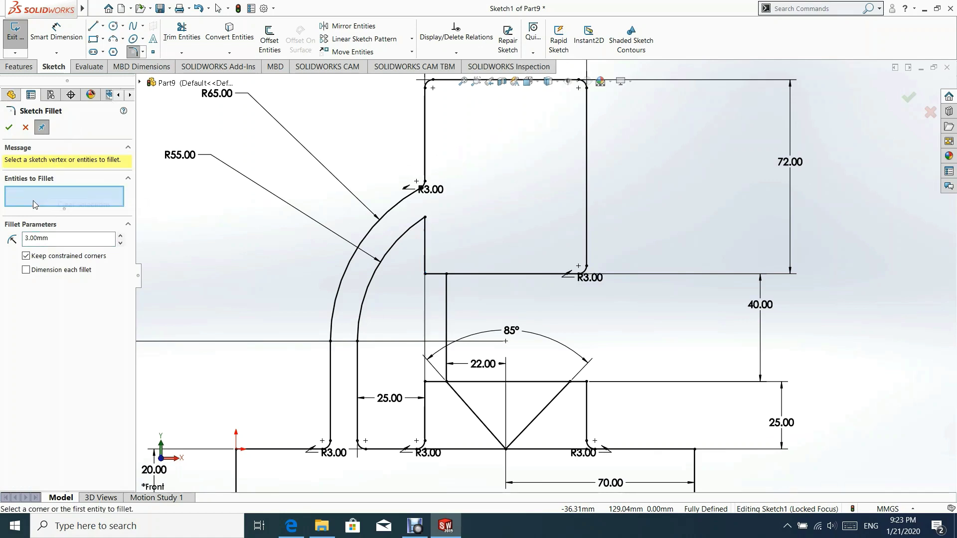
{"action": "left_click", "coordinate": [453, 274]}
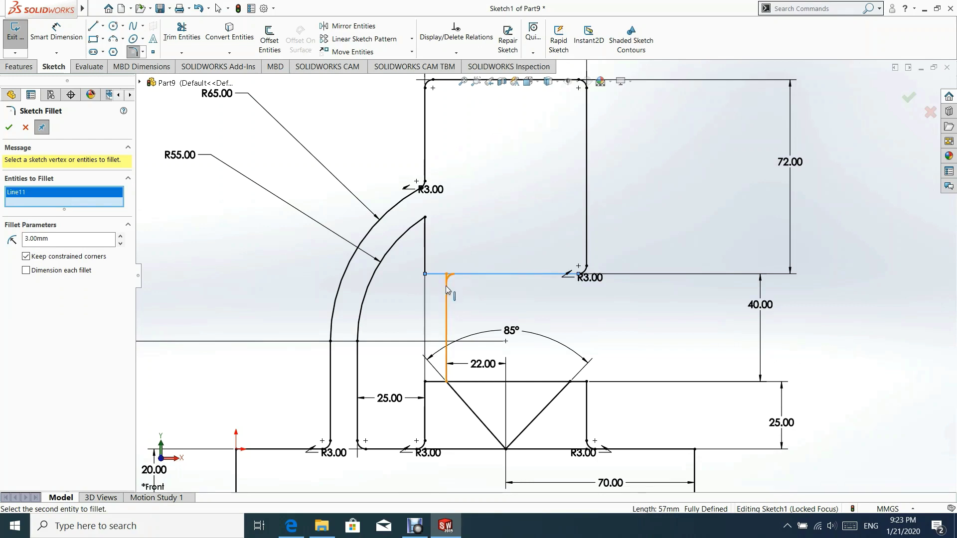
{"action": "left_click", "coordinate": [446, 287]}
{"action": "left_click", "coordinate": [567, 270]}
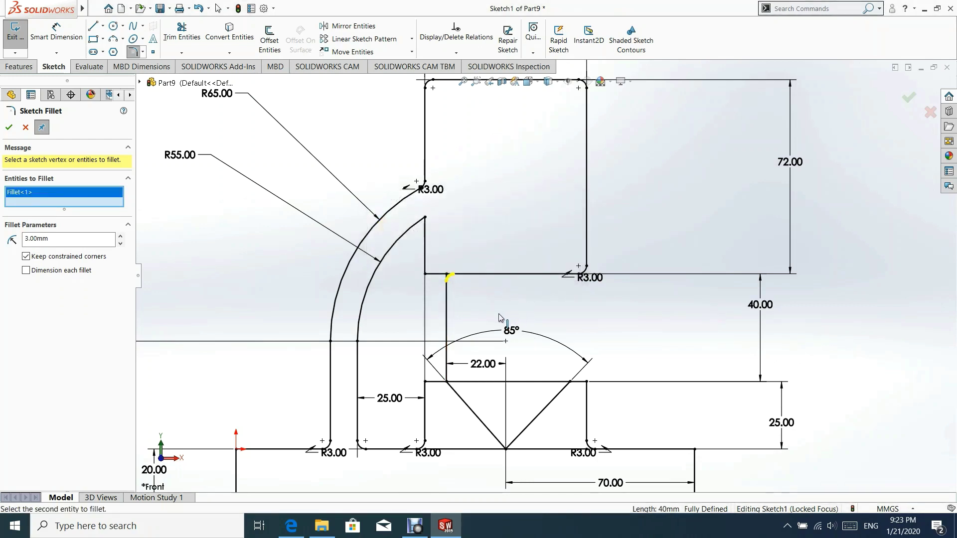
{"action": "left_click", "coordinate": [8, 127]}
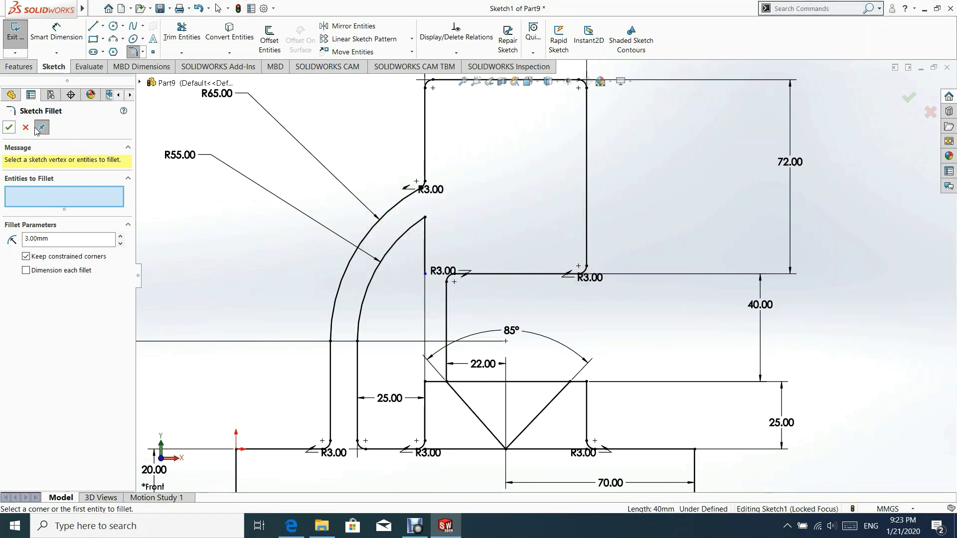
{"action": "left_click", "coordinate": [9, 127]}
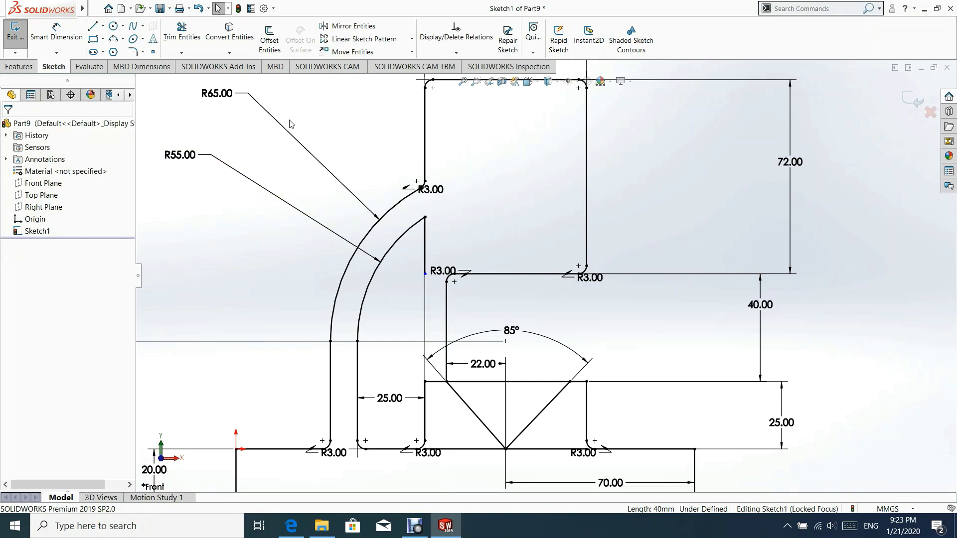
Step: Draw a 3 Point Arc of about 4.5 mm radius between the R55 inner arc and the short vertical line below its upper end
{"action": "left_click", "coordinate": [122, 39]}
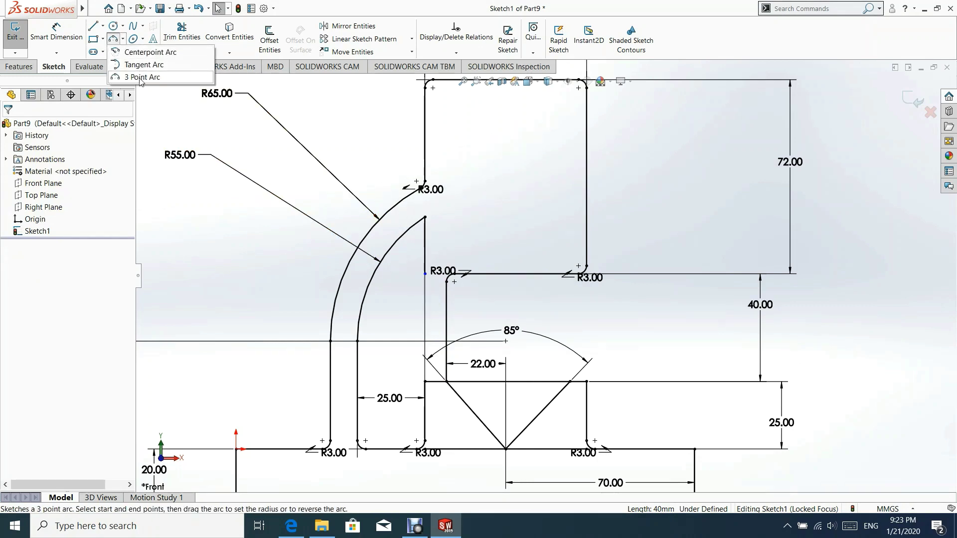
{"action": "left_click", "coordinate": [142, 76]}
{"action": "scroll", "coordinate": [409, 234], "scroll_direction": "down", "scroll_amount": 3}
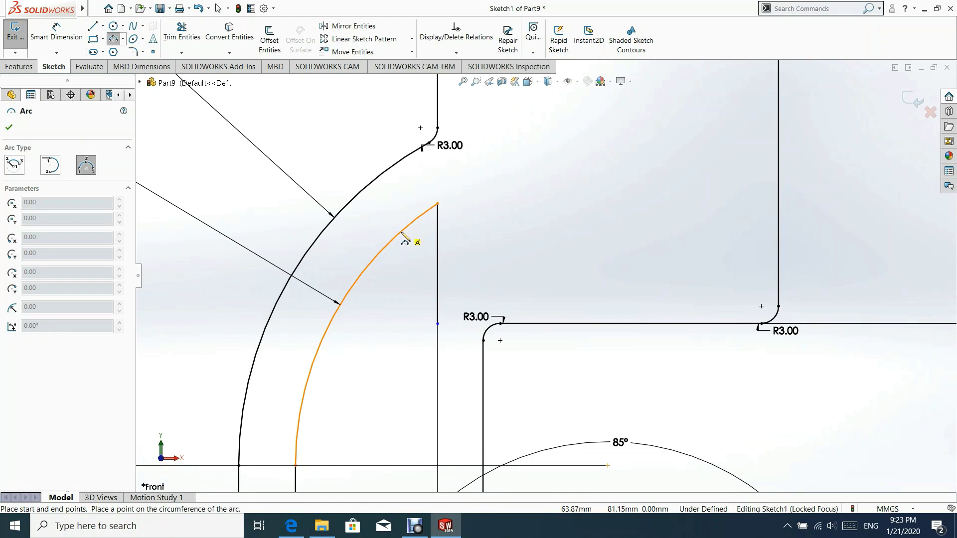
{"action": "left_click", "coordinate": [401, 232]}
{"action": "left_click", "coordinate": [438, 250]}
{"action": "left_click", "coordinate": [427, 241]}
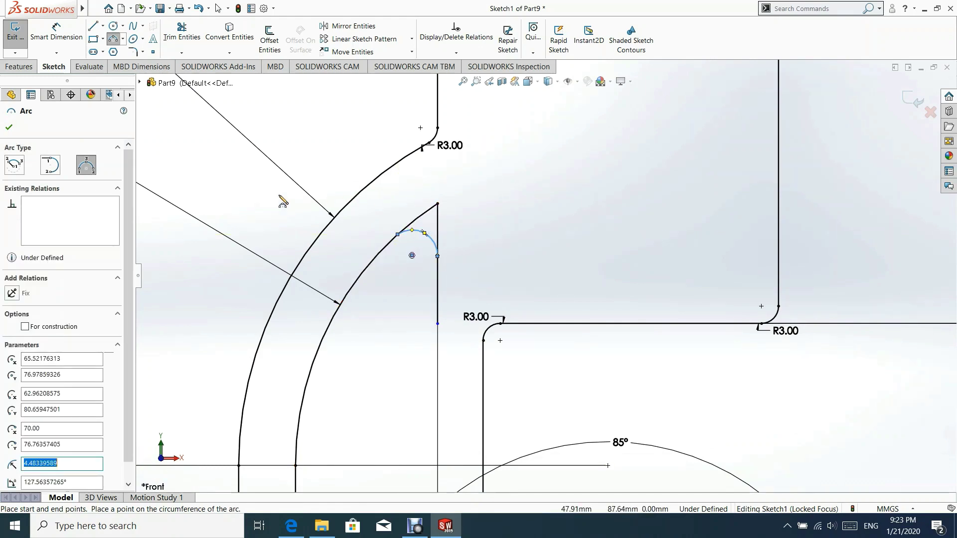
{"action": "left_click", "coordinate": [9, 128]}
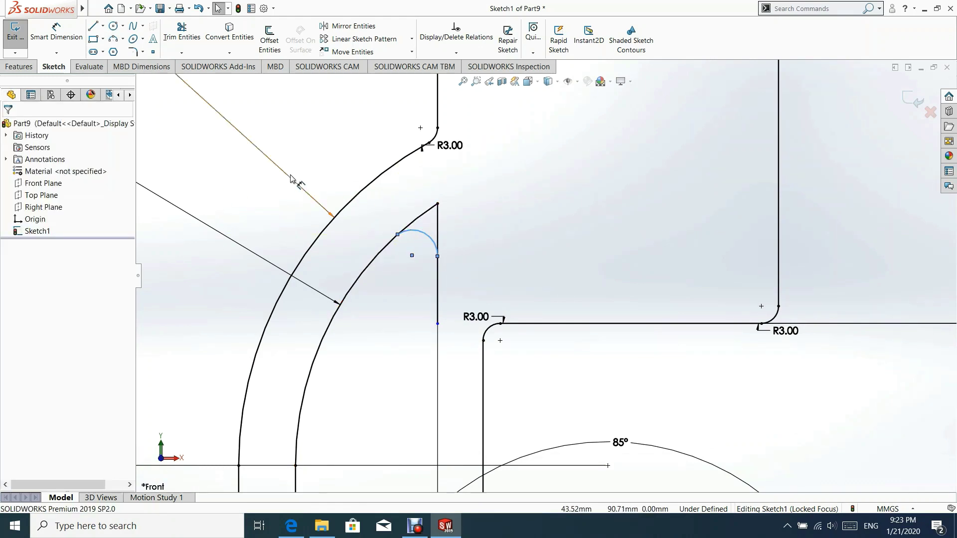
Step: Make the small arc tangent to both the R55 inner arc and the short vertical line
{"action": "left_click", "coordinate": [428, 237]}
{"action": "left_click", "coordinate": [421, 216], "text": "ctrl"}
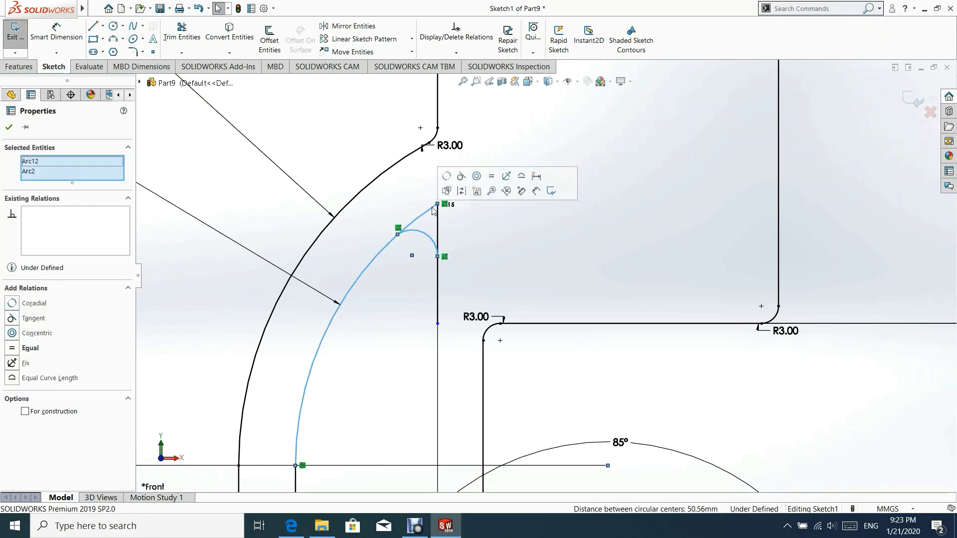
{"action": "left_click", "coordinate": [460, 178]}
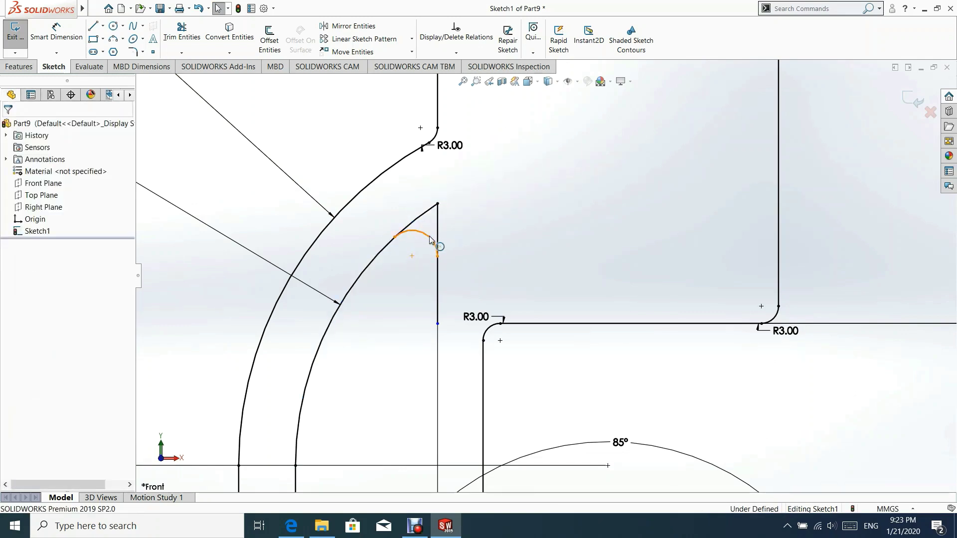
{"action": "left_click", "coordinate": [426, 237]}
{"action": "left_click", "coordinate": [437, 219], "text": "ctrl"}
{"action": "left_click", "coordinate": [469, 191]}
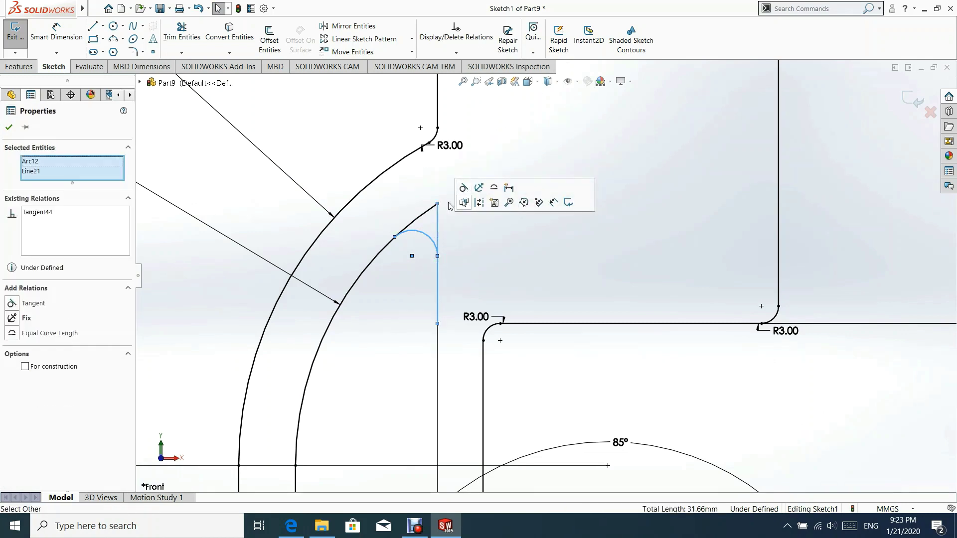
{"action": "left_click", "coordinate": [9, 127]}
Step: Dimension the small tangent arc's radius as 5 mm
{"action": "left_click", "coordinate": [56, 35]}
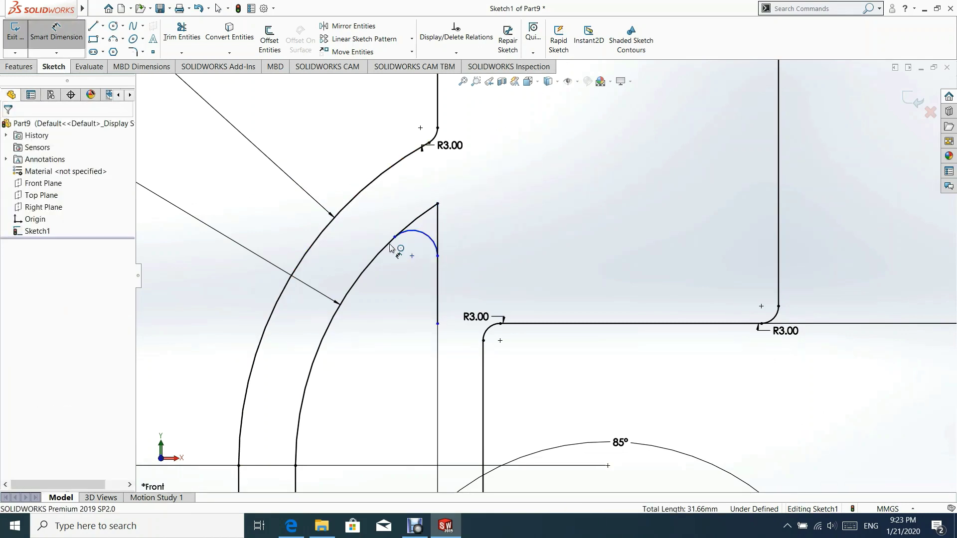
{"action": "left_click", "coordinate": [422, 234]}
{"action": "left_click", "coordinate": [576, 147]}
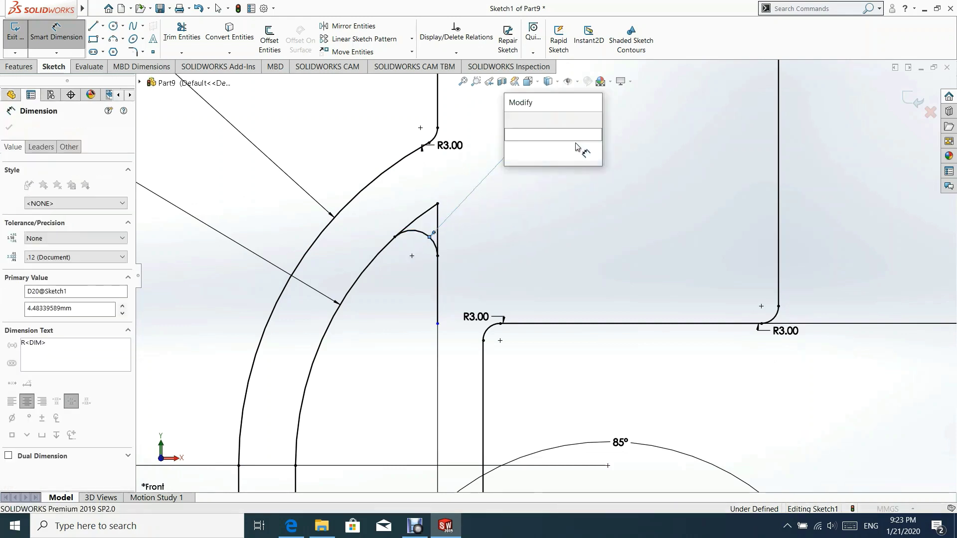
{"action": "type", "text": "5"}
{"action": "key", "text": "Return"}
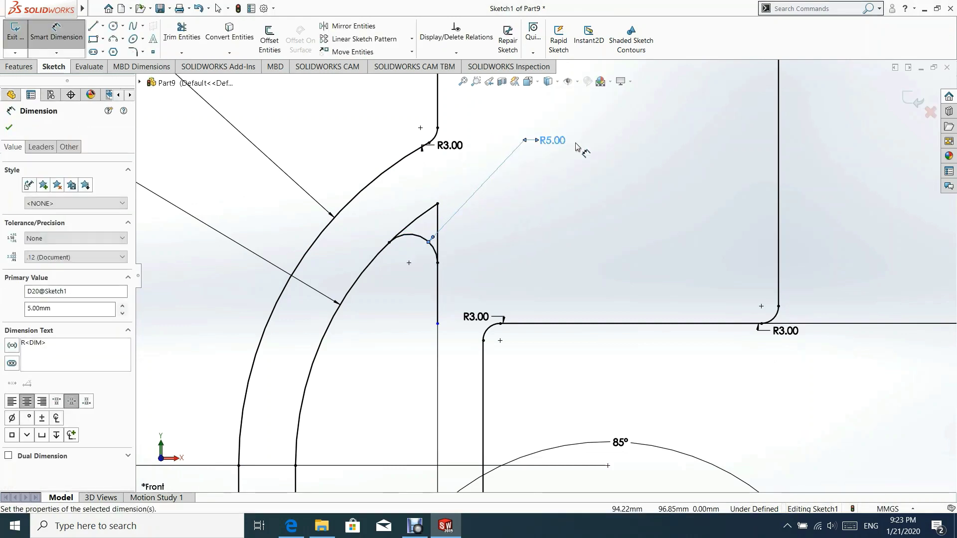
{"action": "left_click", "coordinate": [9, 127]}
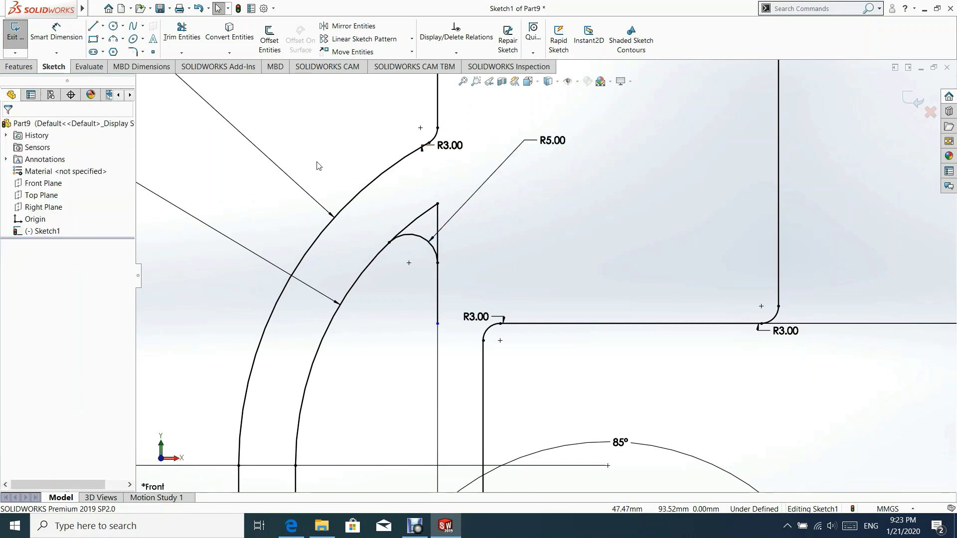
Step: Trim away the pointed ends of the R55 inner arc and the vertical line above the 5 mm arc
{"action": "scroll", "coordinate": [494, 242], "scroll_direction": "up", "scroll_amount": 4}
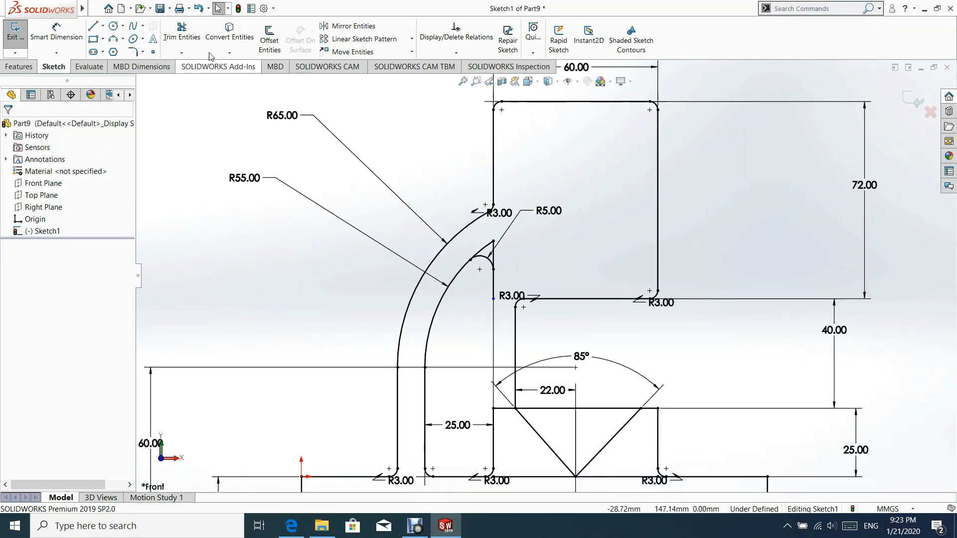
{"action": "left_click", "coordinate": [181, 33]}
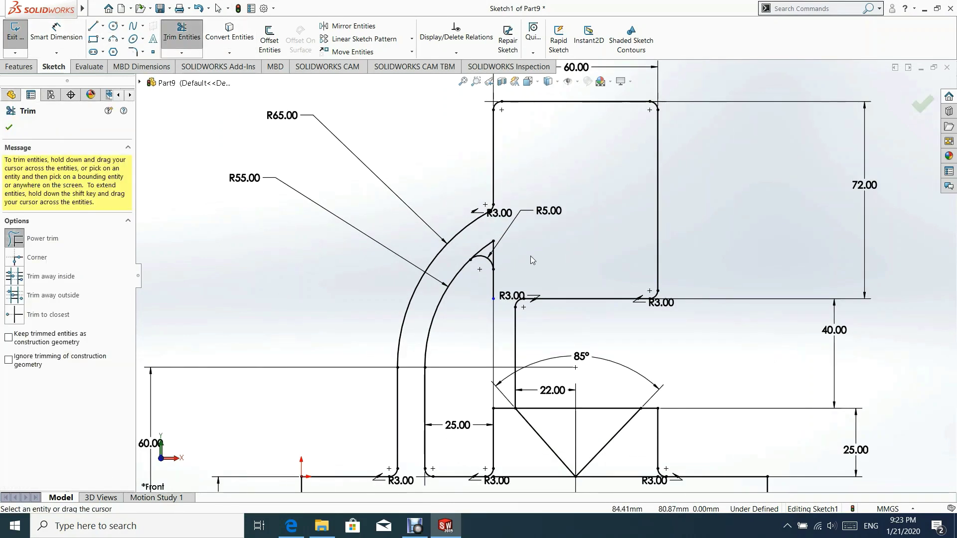
{"action": "scroll", "coordinate": [529, 250], "scroll_direction": "down", "scroll_amount": 3}
{"action": "left_click_drag", "start_coordinate": [460, 227], "coordinate": [476, 247]}
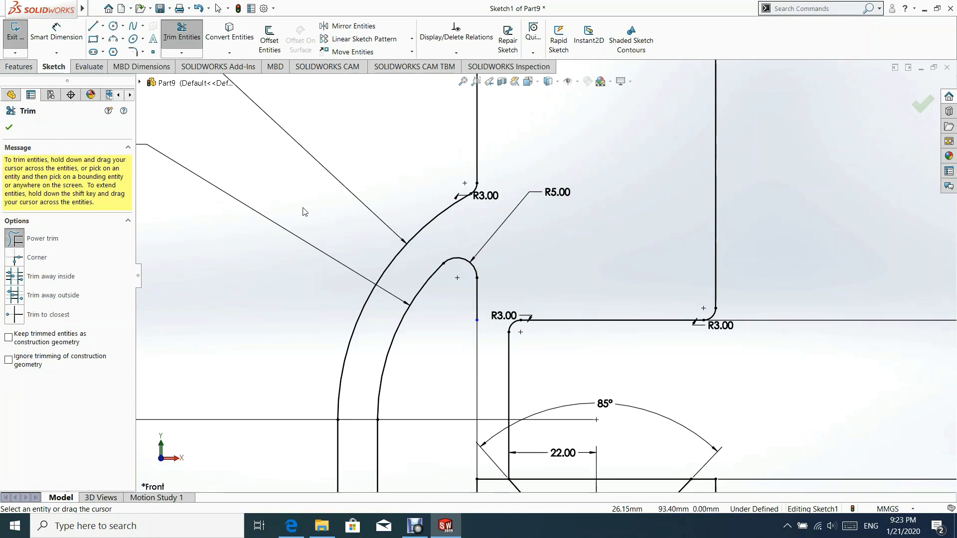
{"action": "left_click", "coordinate": [10, 127]}
{"action": "key", "text": "f"}
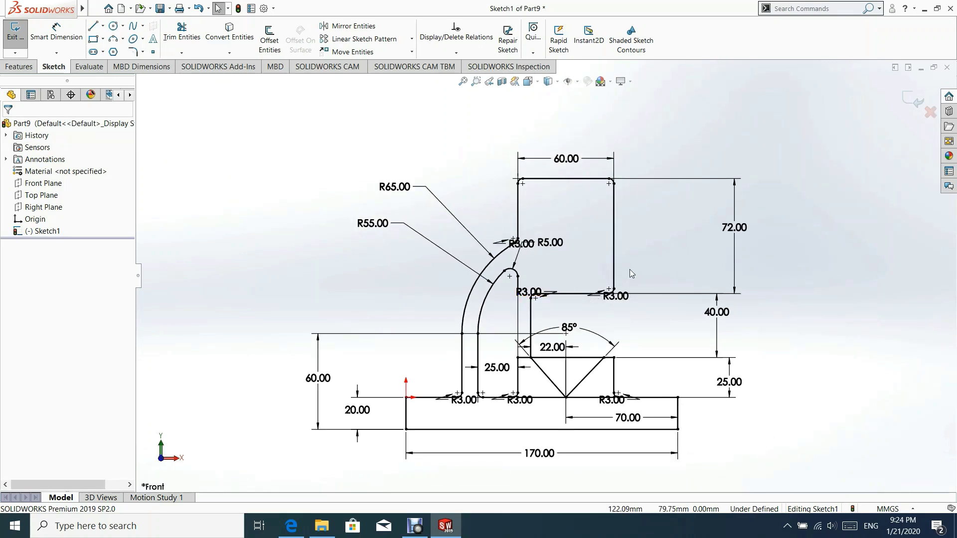
Step: Exit the profile sketch, dismiss the welcome window and reopen the sketch for editing
{"action": "left_click", "coordinate": [909, 99]}
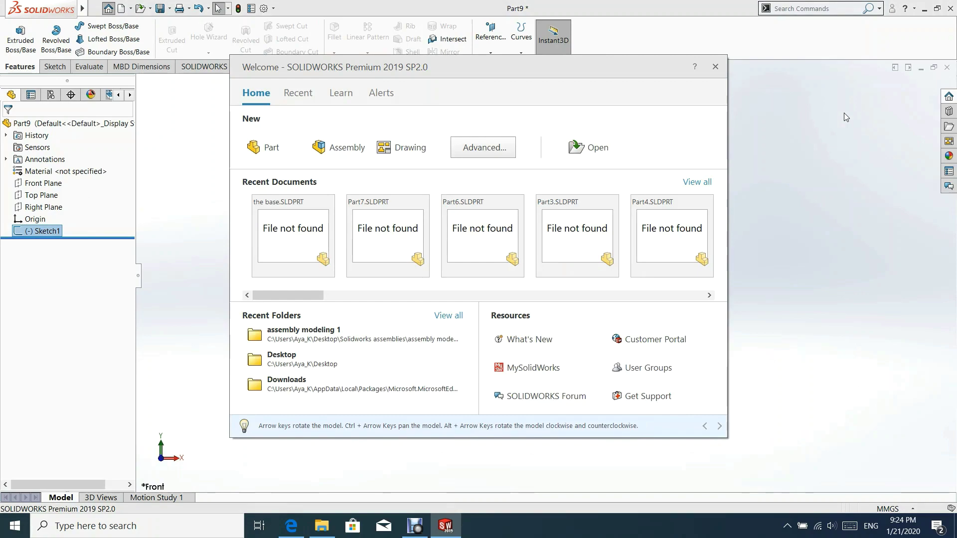
{"action": "left_click", "coordinate": [715, 68]}
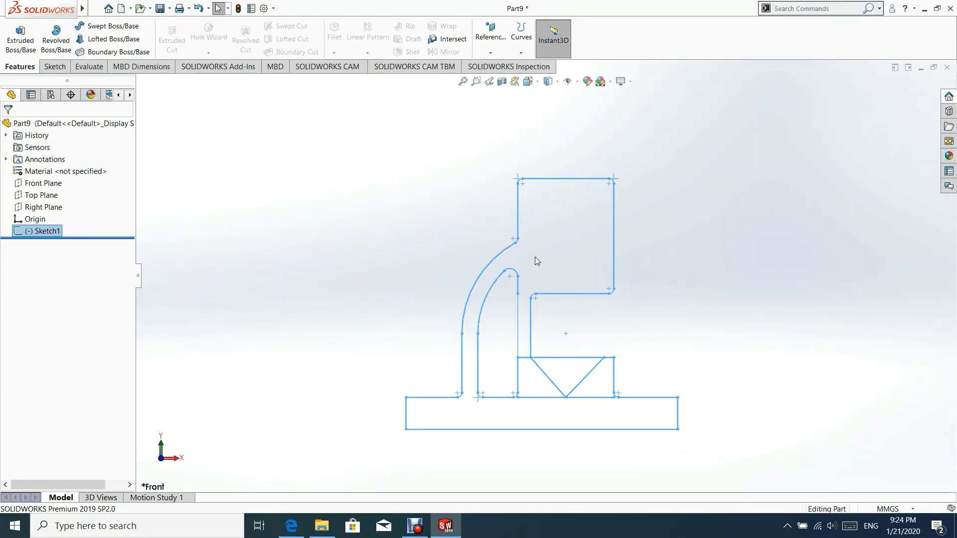
{"action": "left_click", "coordinate": [41, 231]}
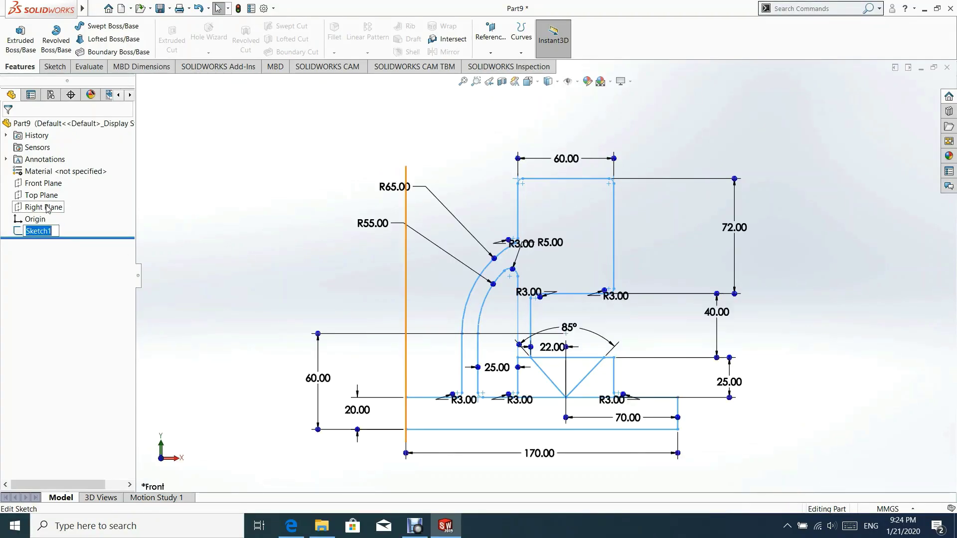
{"action": "left_click", "coordinate": [44, 206]}
{"action": "left_click", "coordinate": [45, 231]}
{"action": "left_click", "coordinate": [53, 209]}
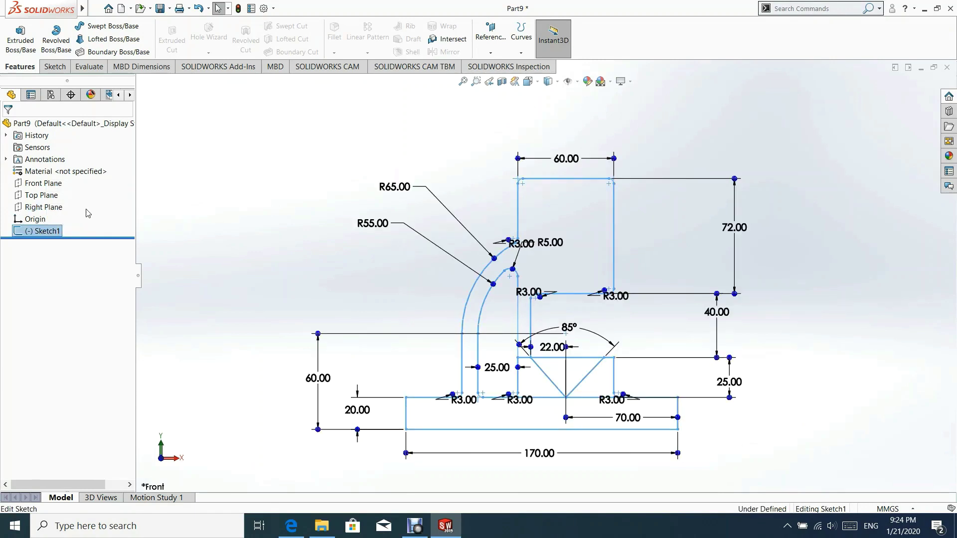
Step: Draw a 3 mm horizontal line along the base's top edge, closing the gap below the lower rectangle's R3 fillet nearest the 70 mm dimension
{"action": "scroll", "coordinate": [616, 403], "scroll_direction": "down", "scroll_amount": 8}
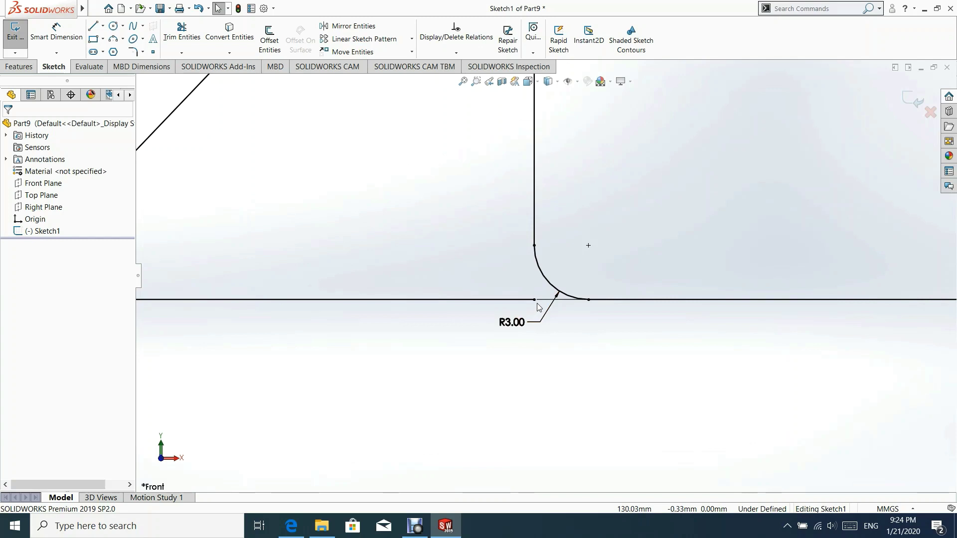
{"action": "left_click", "coordinate": [533, 300]}
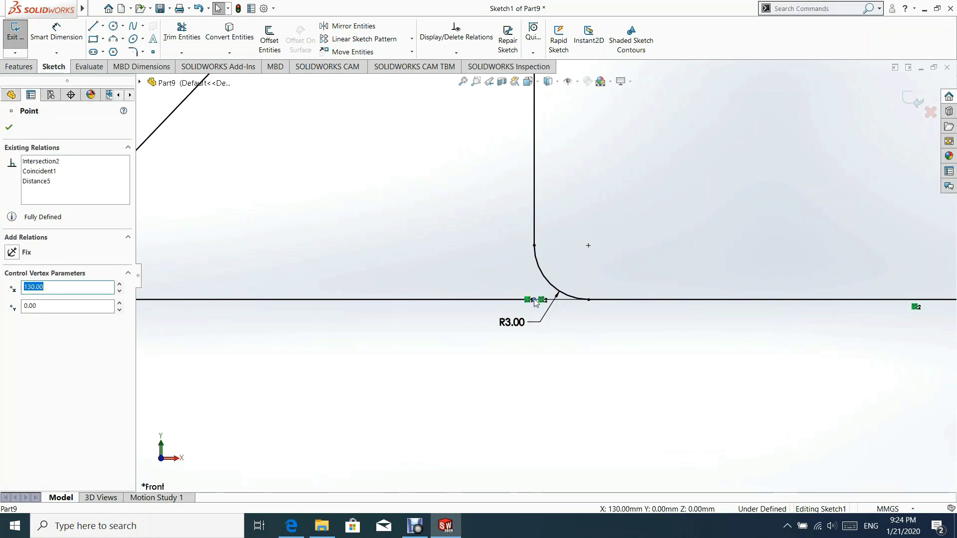
{"action": "left_click_drag", "start_coordinate": [587, 300], "coordinate": [585, 303]}
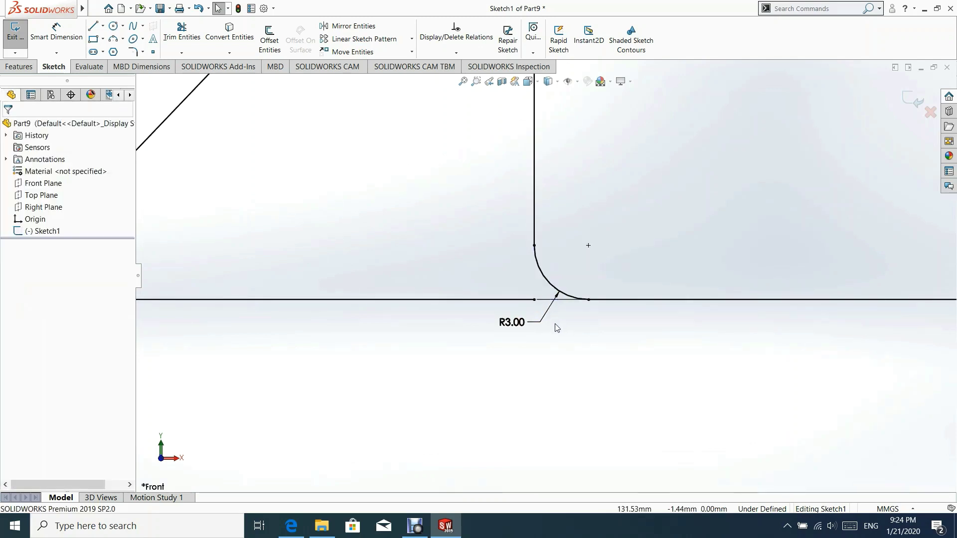
{"action": "left_click", "coordinate": [534, 300]}
{"action": "left_click_drag", "start_coordinate": [517, 301], "coordinate": [569, 336]}
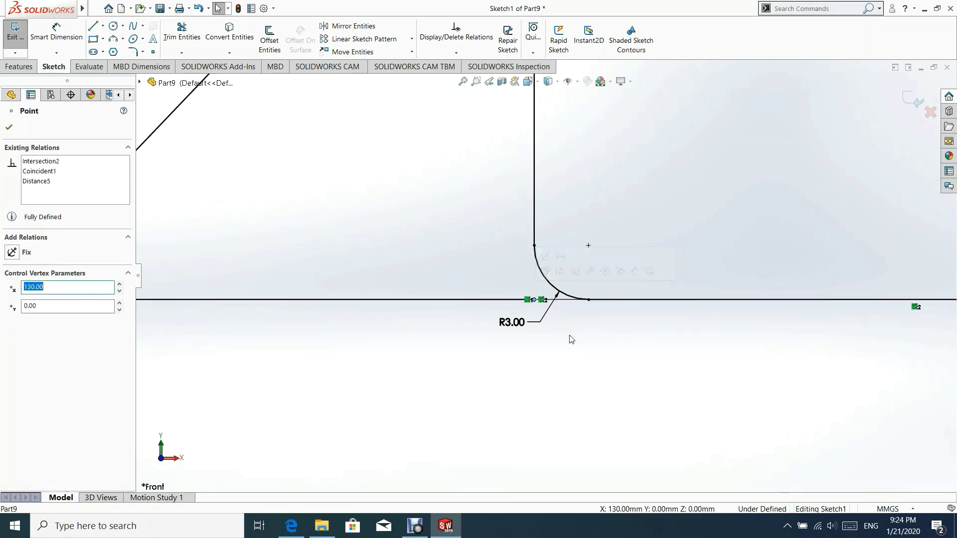
{"action": "left_click", "coordinate": [569, 336]}
{"action": "left_click", "coordinate": [92, 26]}
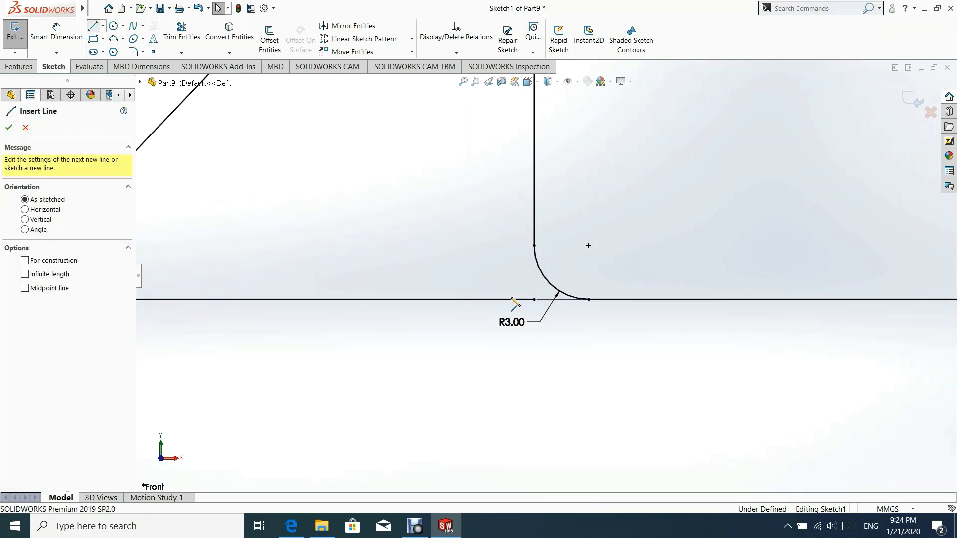
{"action": "left_click", "coordinate": [534, 300]}
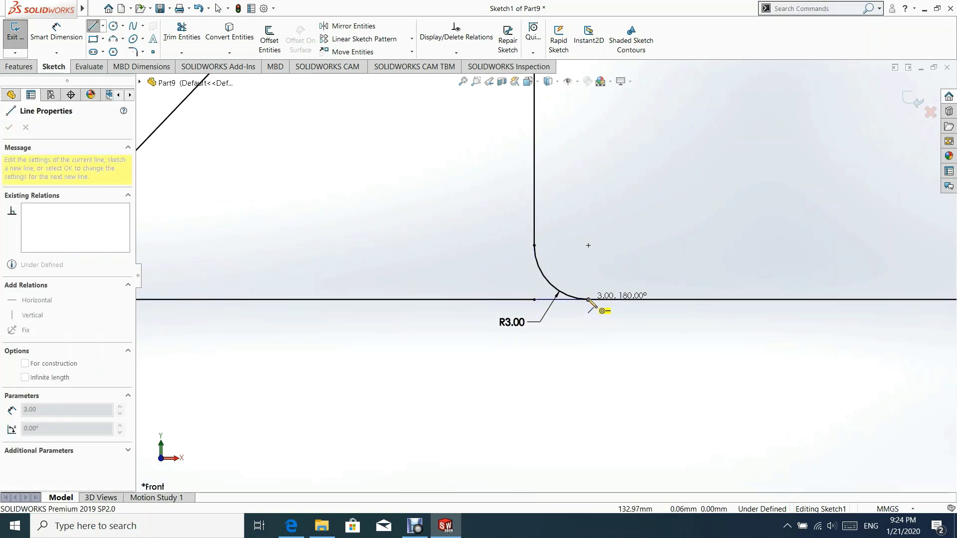
{"action": "left_click", "coordinate": [589, 300]}
Step: Draw a horizontal line closing the base's top edge below the R3 fillet on the lower rectangle's arm side
{"action": "scroll", "coordinate": [419, 382], "scroll_direction": "up", "scroll_amount": 5}
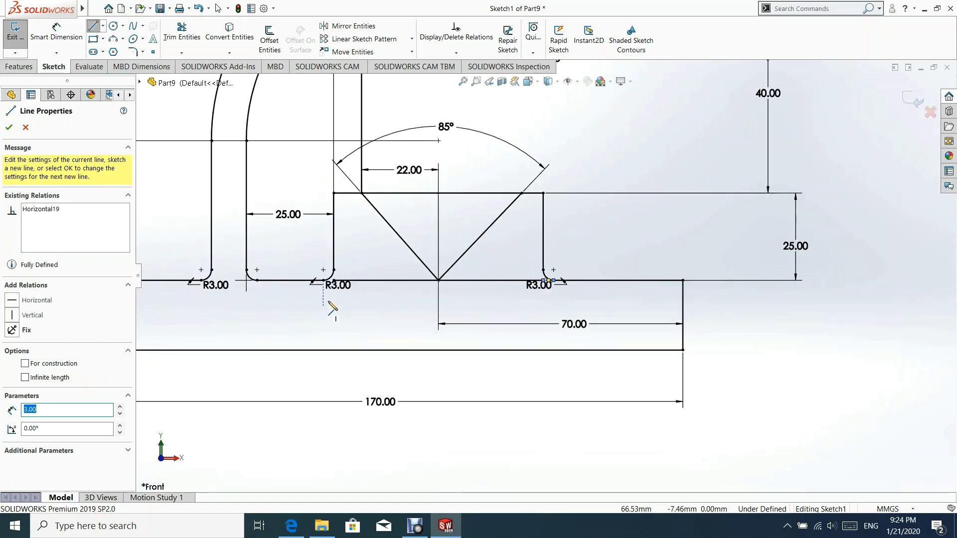
{"action": "scroll", "coordinate": [448, 279], "scroll_direction": "down", "scroll_amount": 4}
{"action": "scroll", "coordinate": [463, 274], "scroll_direction": "down", "scroll_amount": 5}
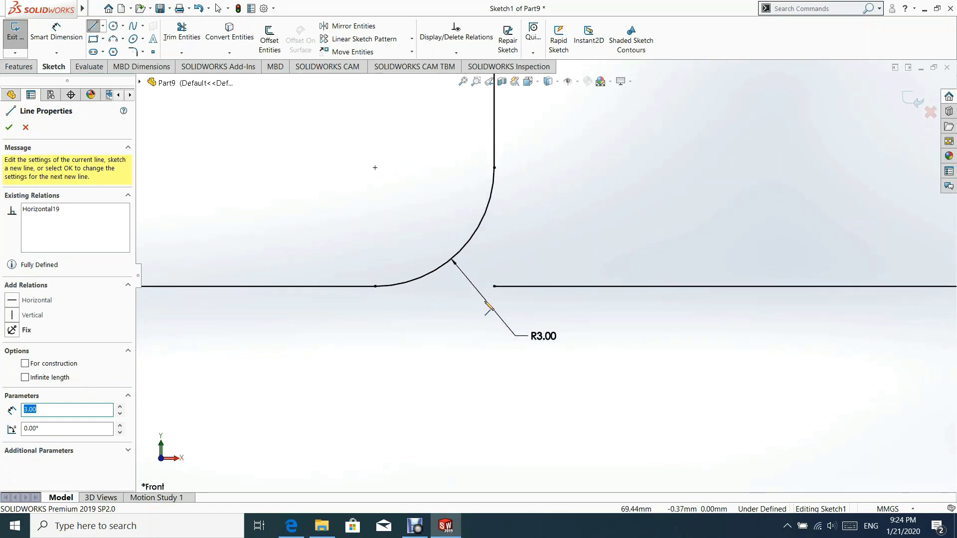
{"action": "left_click", "coordinate": [493, 287]}
{"action": "double_click", "coordinate": [375, 287]}
Step: Examine the fillets at the arm's foot, the curved arm and the upper rectangle for open gaps
{"action": "scroll", "coordinate": [420, 341], "scroll_direction": "up", "scroll_amount": 10}
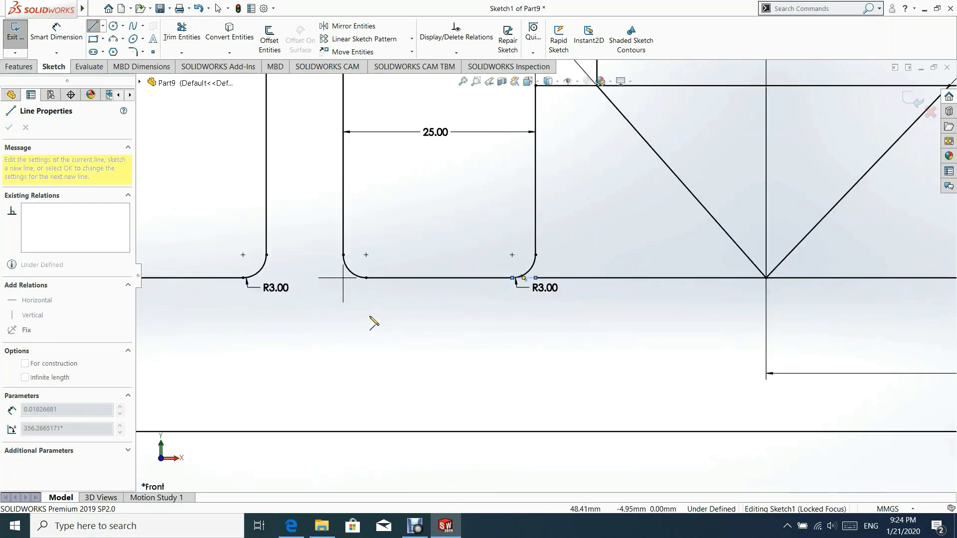
{"action": "scroll", "coordinate": [456, 287], "scroll_direction": "down", "scroll_amount": 10}
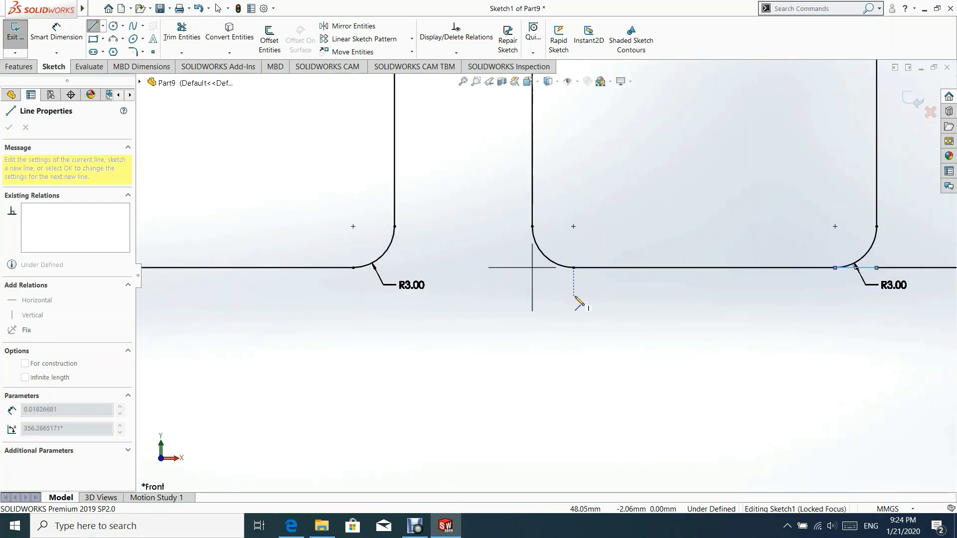
{"action": "scroll", "coordinate": [441, 305], "scroll_direction": "up", "scroll_amount": 10}
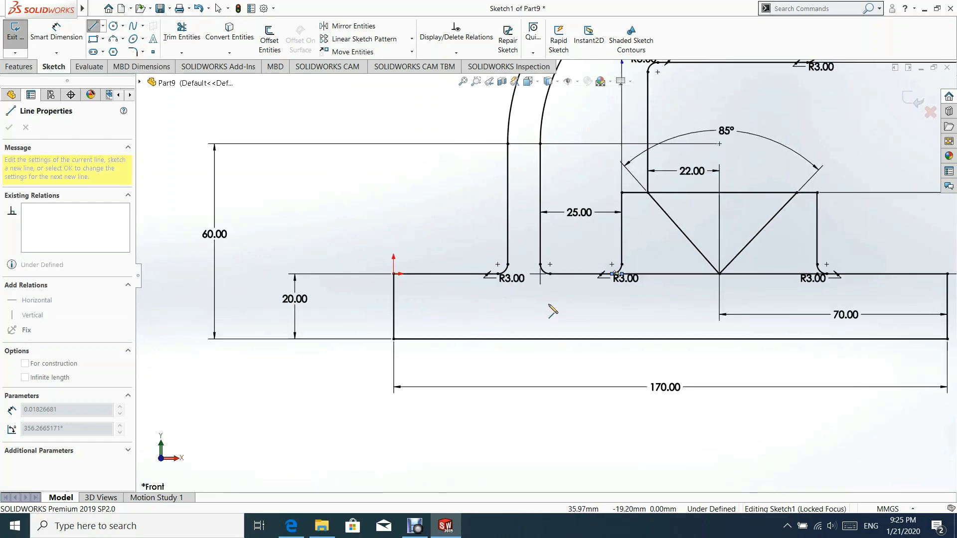
{"action": "scroll", "coordinate": [613, 254], "scroll_direction": "down", "scroll_amount": 10}
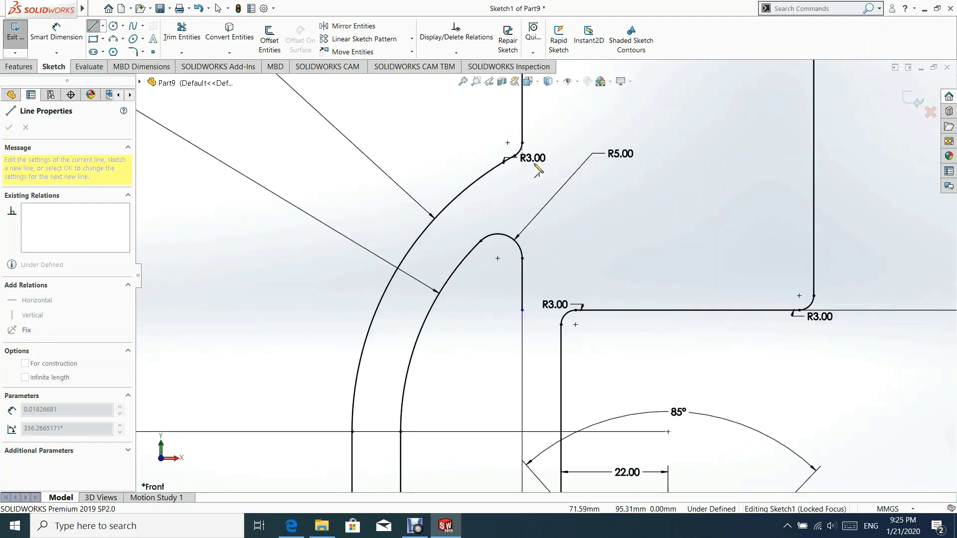
{"action": "scroll", "coordinate": [542, 335], "scroll_direction": "up", "scroll_amount": 8}
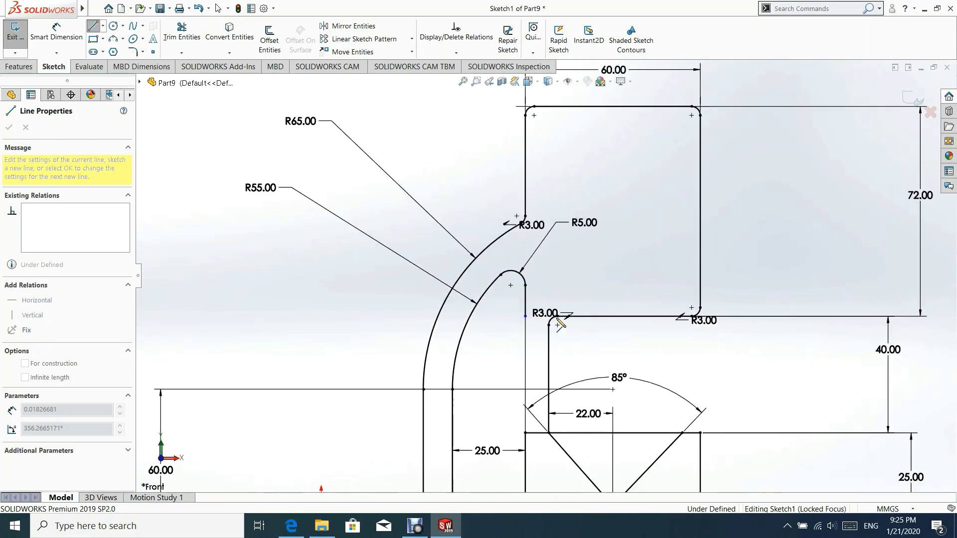
{"action": "scroll", "coordinate": [556, 310], "scroll_direction": "down", "scroll_amount": 6}
{"action": "scroll", "coordinate": [555, 310], "scroll_direction": "up", "scroll_amount": 3}
{"action": "key", "text": "f"}
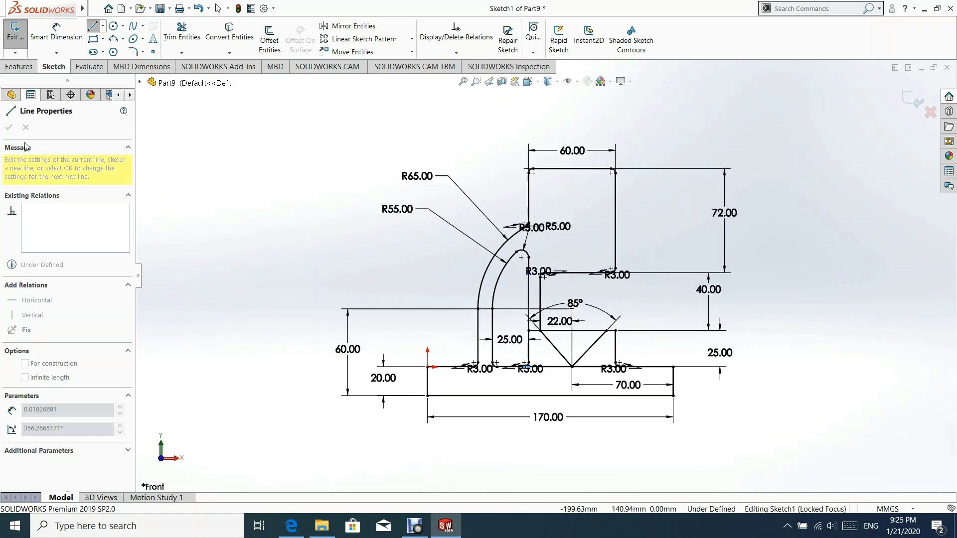
{"action": "left_click", "coordinate": [913, 100]}
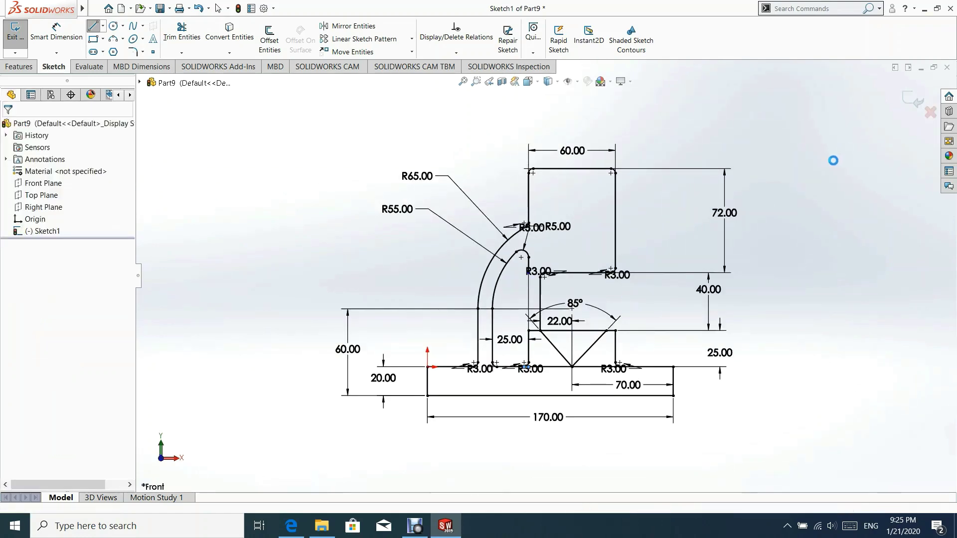
{"action": "left_click", "coordinate": [67, 231]}
{"action": "left_click", "coordinate": [21, 40]}
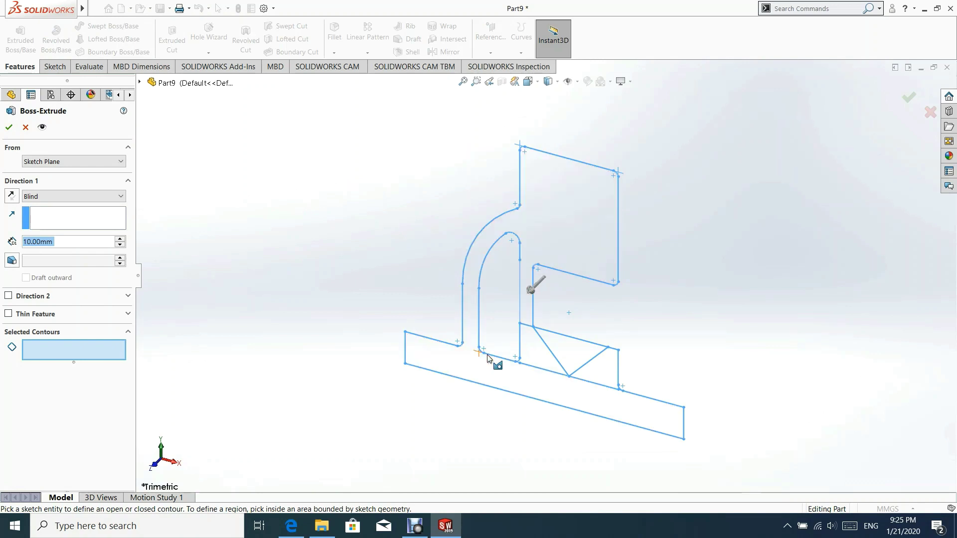
{"action": "left_click", "coordinate": [26, 128]}
Step: Reopen the profile sketch for editing and view it face-on
{"action": "left_click", "coordinate": [41, 230]}
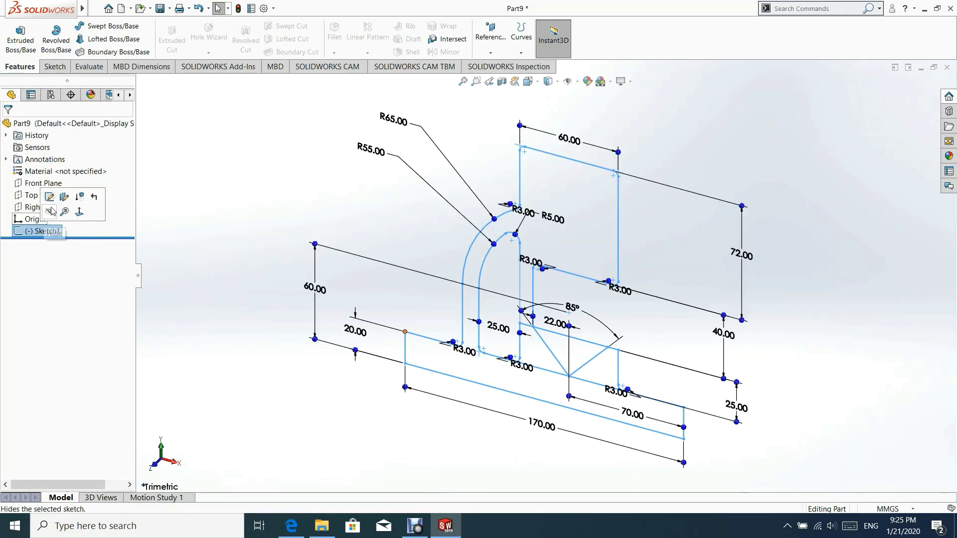
{"action": "left_click", "coordinate": [55, 202]}
{"action": "left_click", "coordinate": [530, 83]}
{"action": "left_click", "coordinate": [482, 255]}
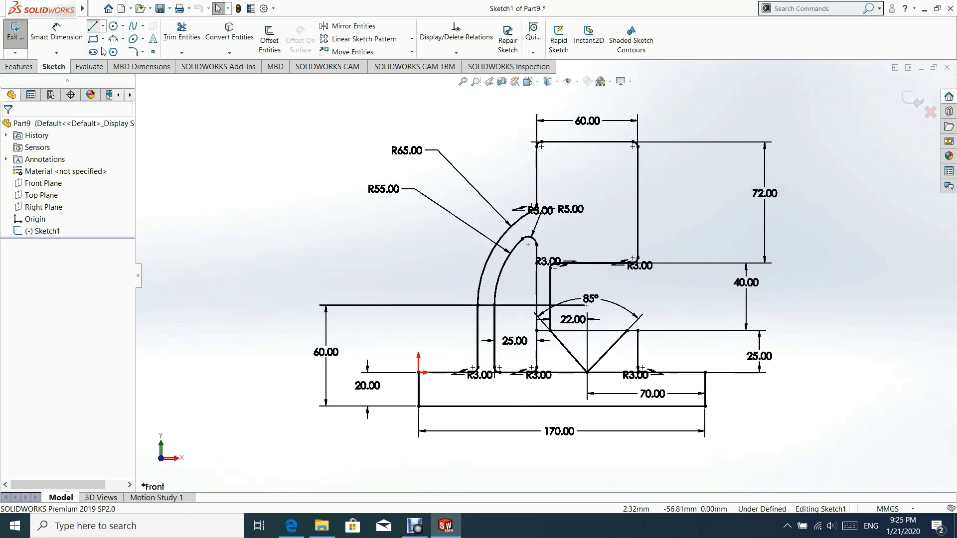
Step: Draw a horizontal line along the base's top edge between the outer ends of the two fillets at the side arm's foot
{"action": "left_click", "coordinate": [92, 25]}
{"action": "scroll", "coordinate": [487, 307], "scroll_direction": "down", "scroll_amount": 8}
{"action": "scroll", "coordinate": [462, 254], "scroll_direction": "down", "scroll_amount": 3}
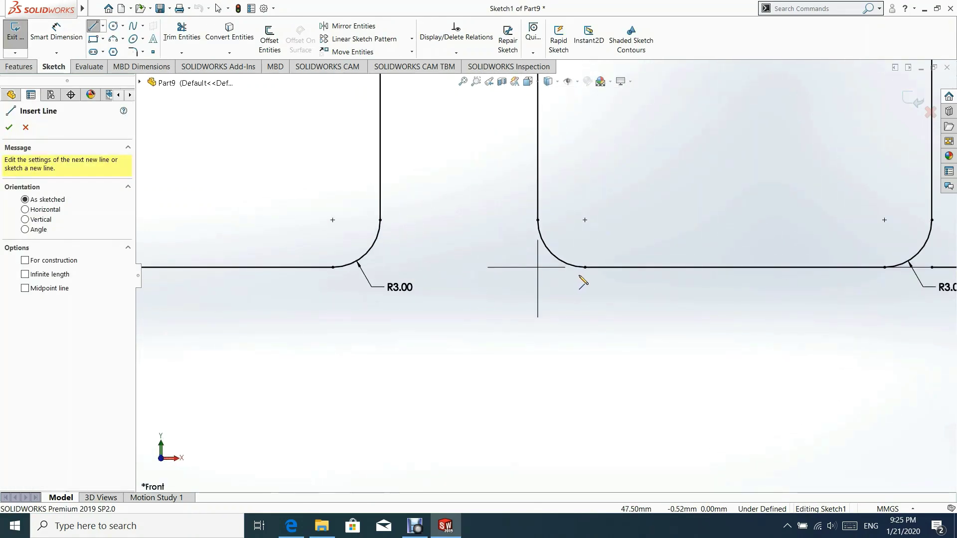
{"action": "left_click", "coordinate": [522, 257]}
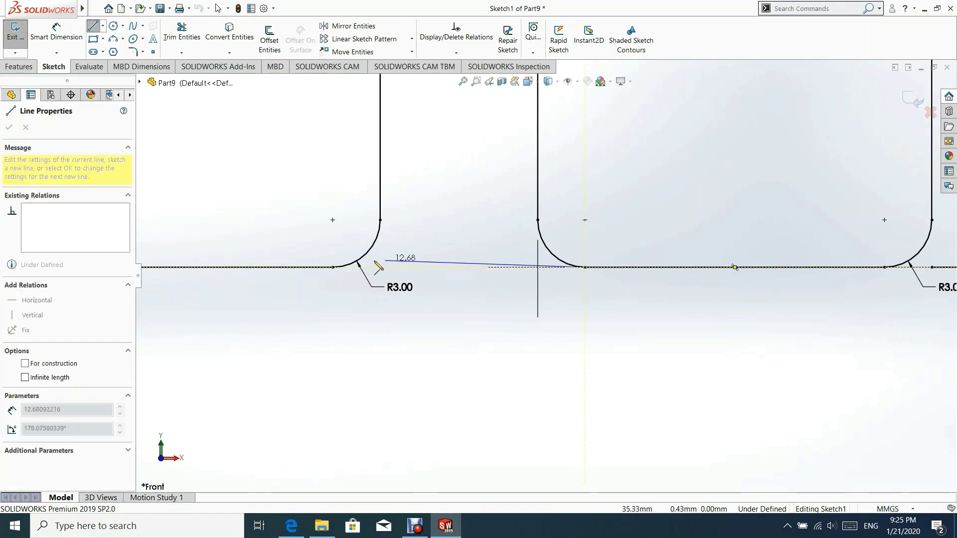
{"action": "left_click", "coordinate": [333, 268]}
{"action": "left_click", "coordinate": [9, 127]}
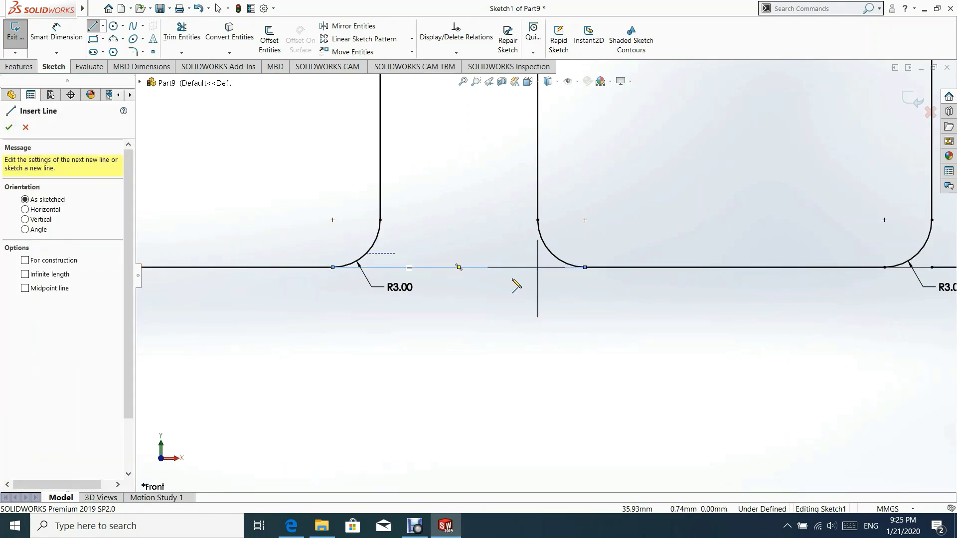
{"action": "left_click", "coordinate": [9, 127]}
{"action": "key", "text": "z"}
{"action": "key", "text": "z"}
{"action": "key", "text": "z"}
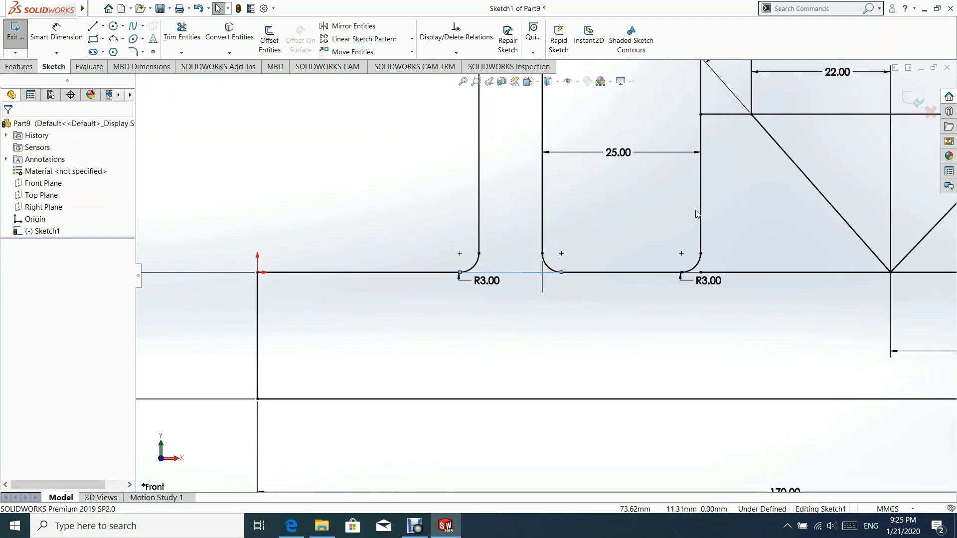
Step: Exit the sketch and extrude only its base rectangle region as a Blind boss 60 mm deep
{"action": "scroll", "coordinate": [865, 132], "scroll_direction": "up", "scroll_amount": 3}
{"action": "left_click", "coordinate": [912, 100]}
{"action": "mouse_move", "coordinate": [649, 151]}
{"action": "middle_mouse_down"}
{"action": "mouse_move", "coordinate": [617, 79]}
{"action": "mouse_move", "coordinate": [604, 231]}
{"action": "mouse_move", "coordinate": [449, 221]}
{"action": "middle_mouse_up"}
{"action": "double_click", "coordinate": [44, 231]}
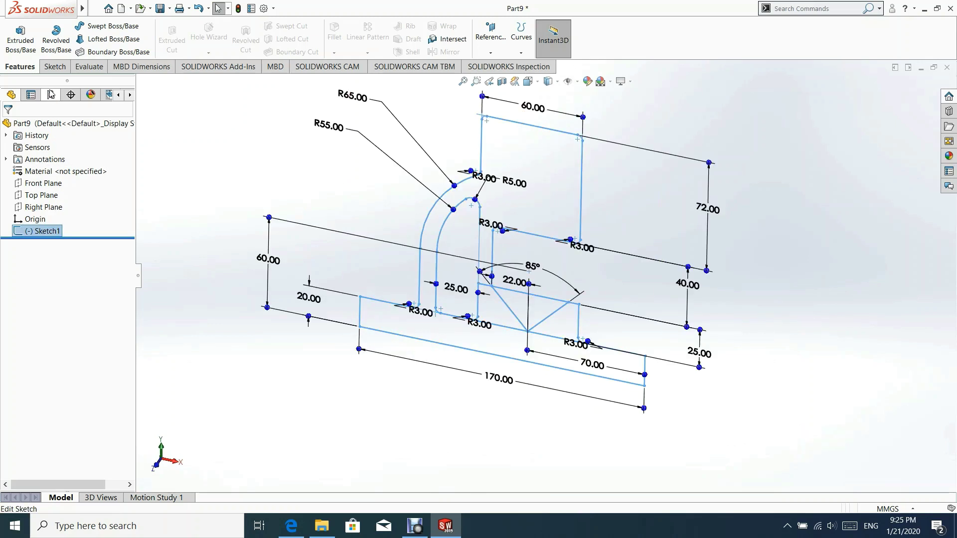
{"action": "left_click", "coordinate": [21, 45]}
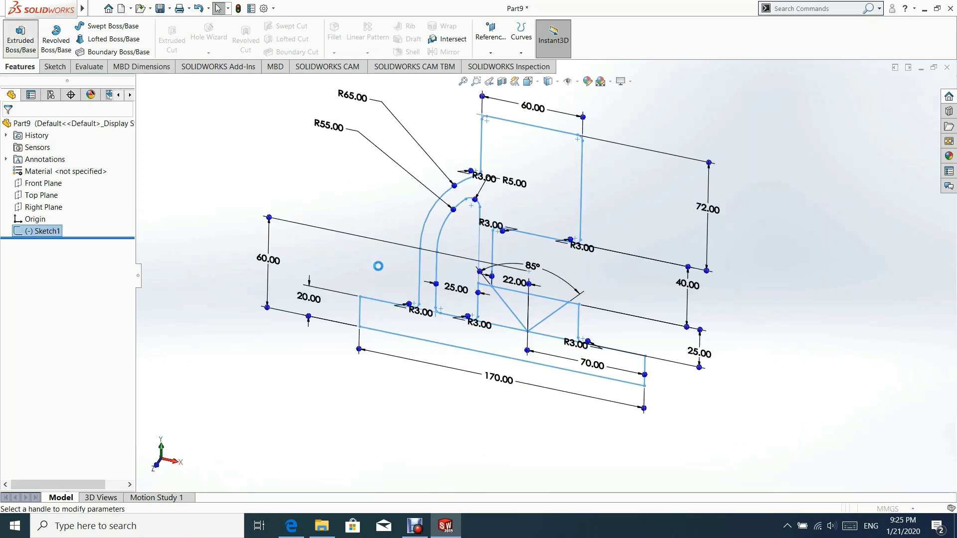
{"action": "left_click", "coordinate": [451, 326]}
{"action": "left_click", "coordinate": [81, 245]}
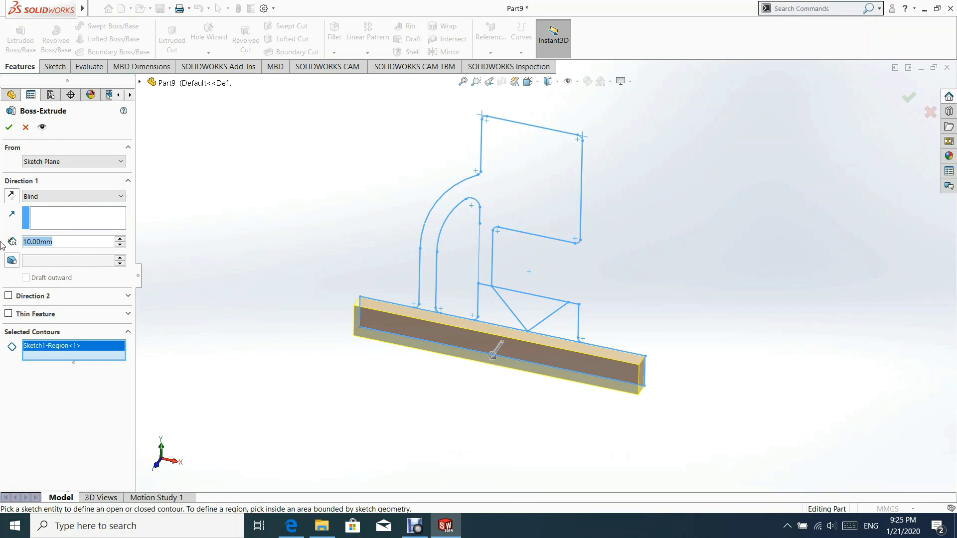
{"action": "type", "text": "60"}
{"action": "key", "text": "Return"}
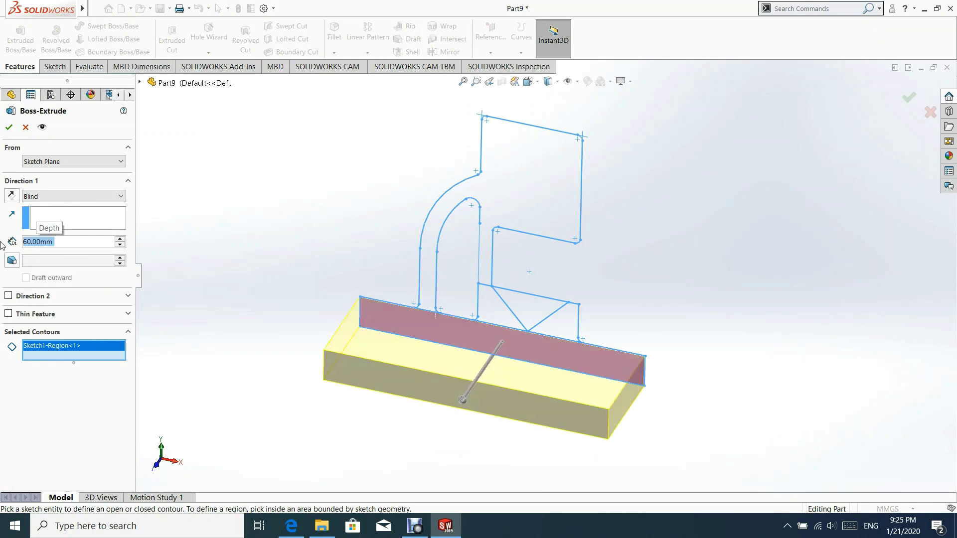
{"action": "left_click", "coordinate": [8, 127]}
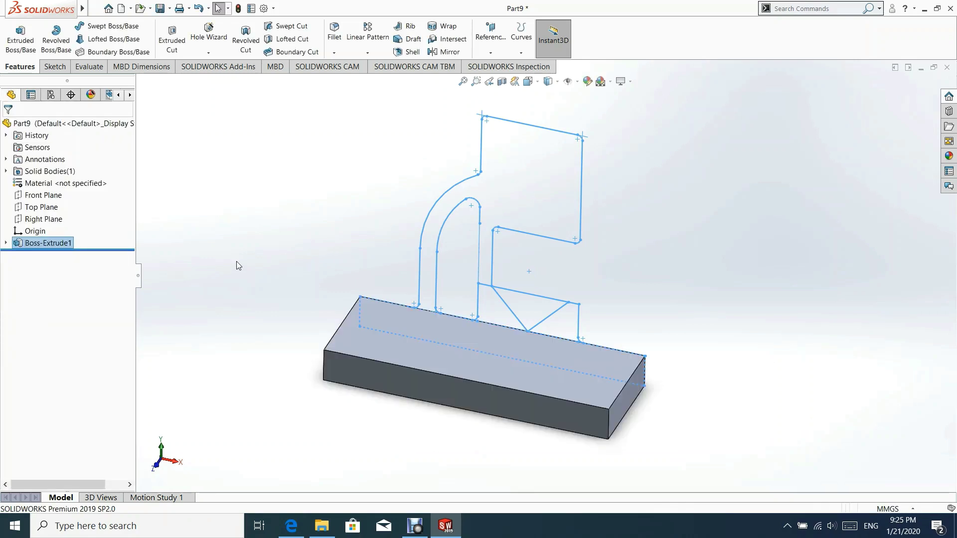
Step: Extrude the sketch's two V-block regions and the arm-and-upper-body region as a Blind boss 42 mm deep
{"action": "left_click", "coordinate": [6, 243]}
{"action": "left_click", "coordinate": [53, 254]}
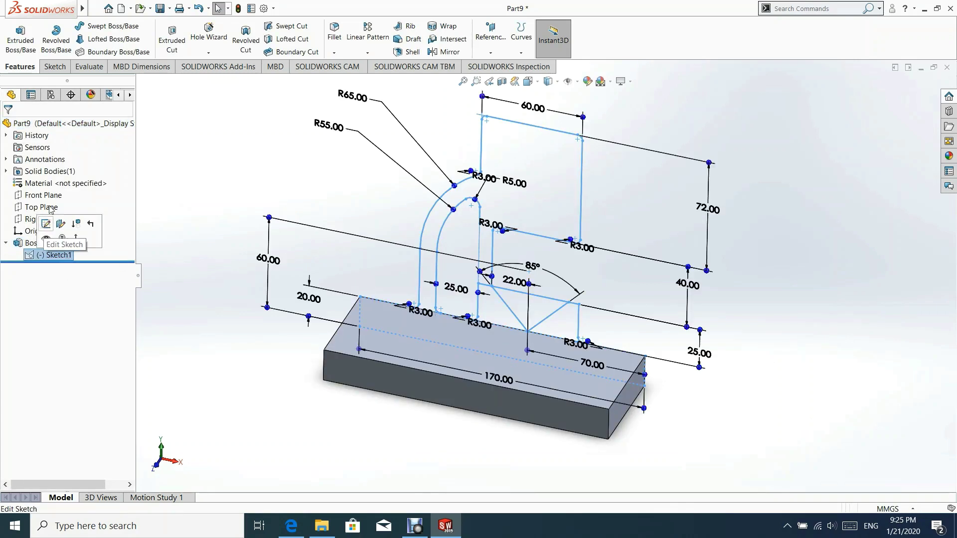
{"action": "left_click", "coordinate": [28, 45]}
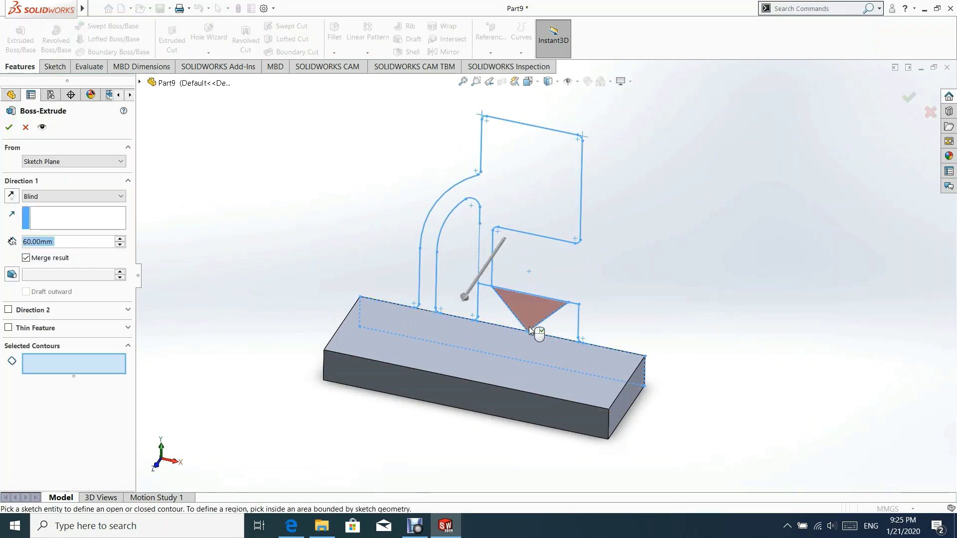
{"action": "left_click", "coordinate": [556, 321]}
{"action": "left_click", "coordinate": [496, 313]}
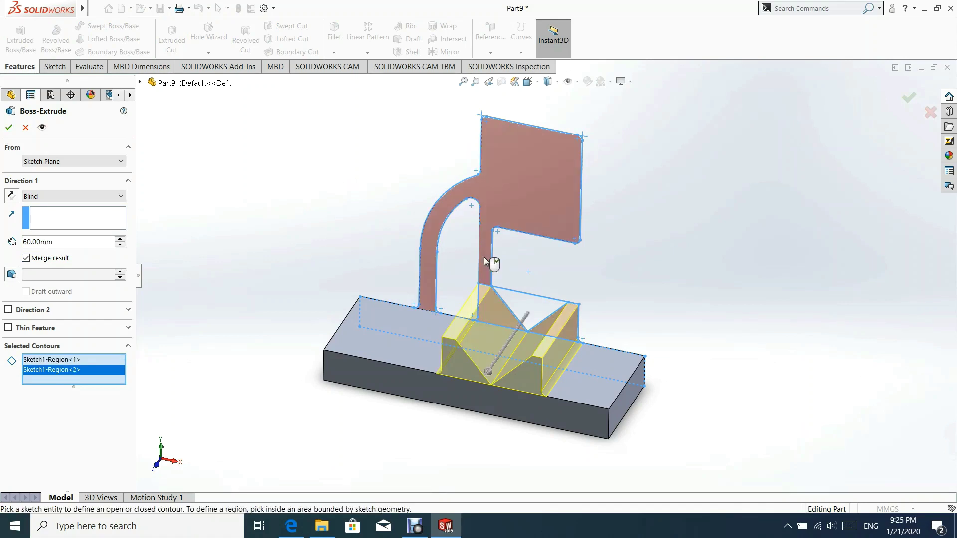
{"action": "left_click", "coordinate": [483, 256]}
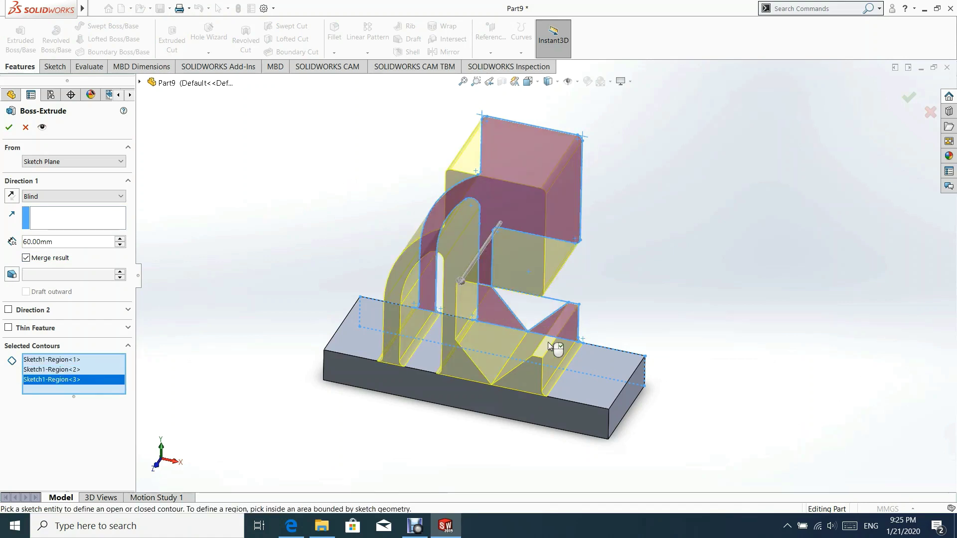
{"action": "left_click", "coordinate": [74, 242]}
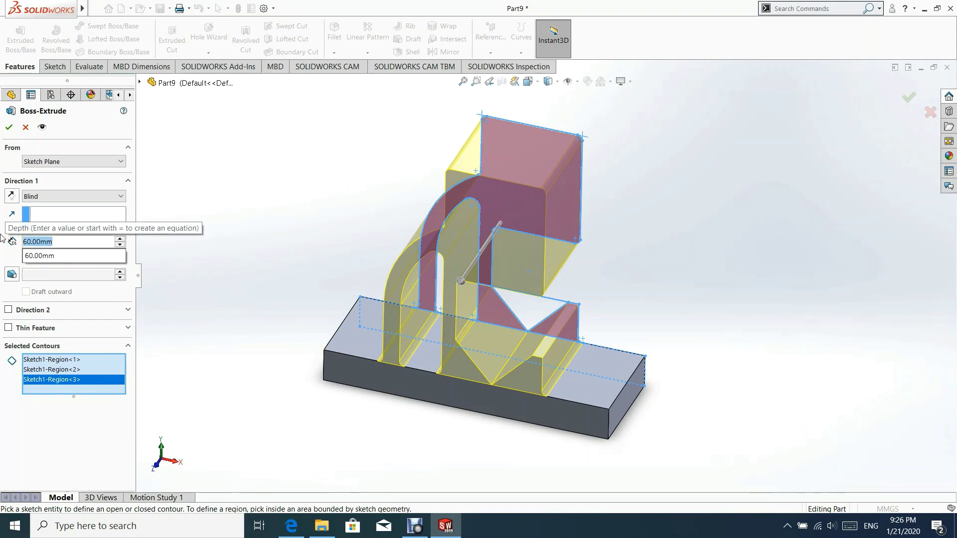
{"action": "type", "text": "42"}
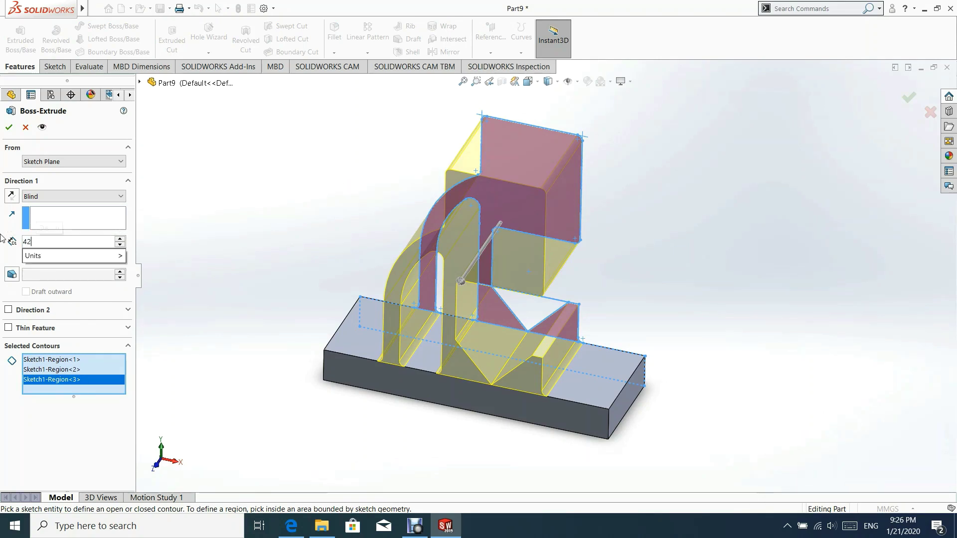
{"action": "key", "text": "Return"}
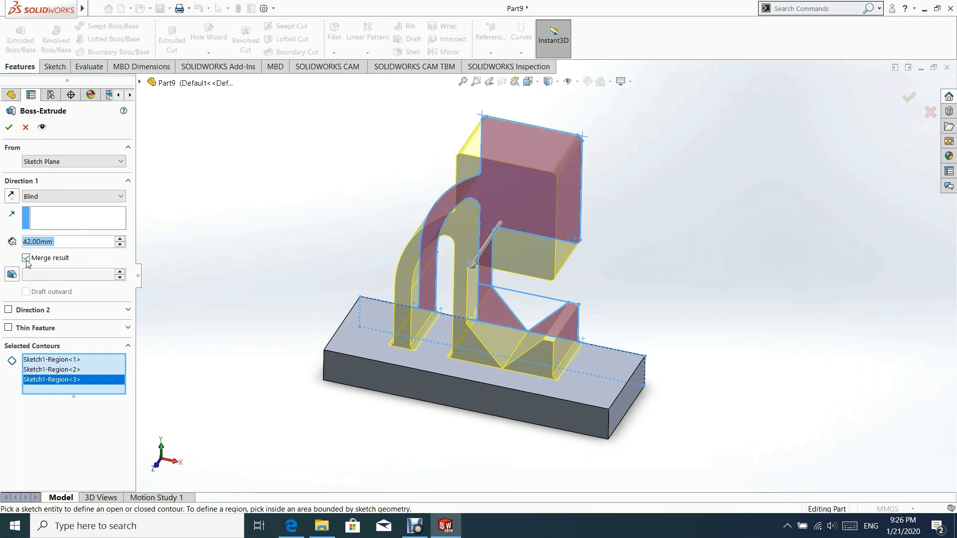
{"action": "left_click", "coordinate": [9, 128]}
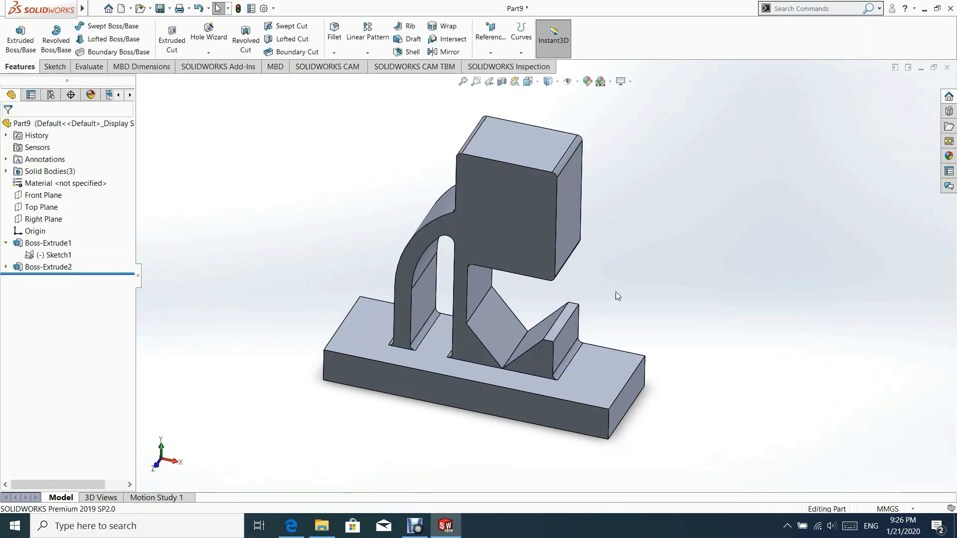
{"action": "middle_click_drag", "start_coordinate": [541, 294], "coordinate": [535, 225]}
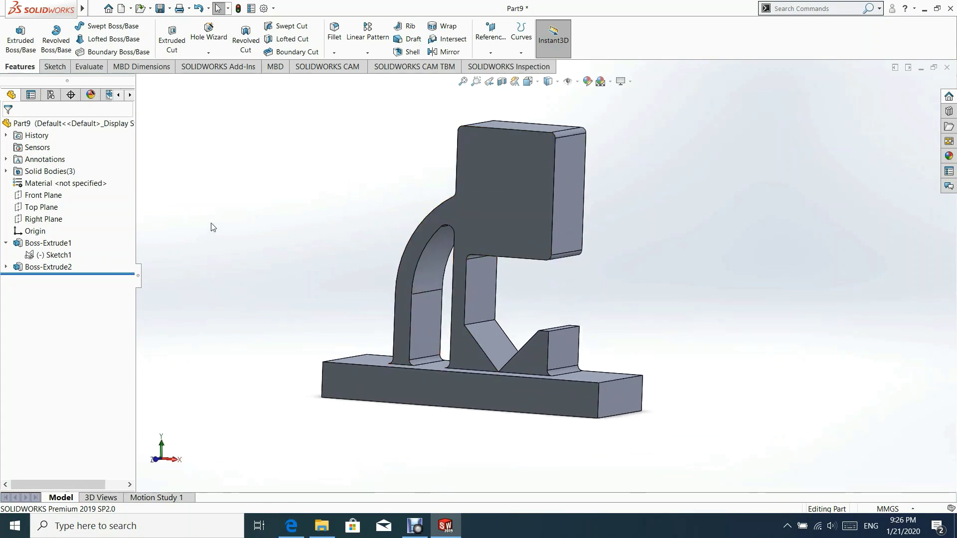
{"action": "key", "text": "ctrl+F2"}
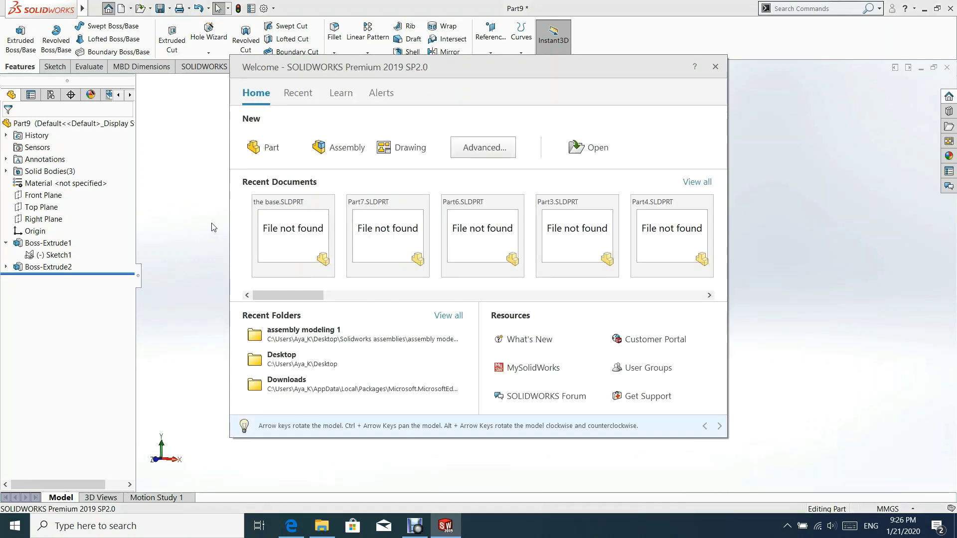
{"action": "left_click", "coordinate": [714, 68]}
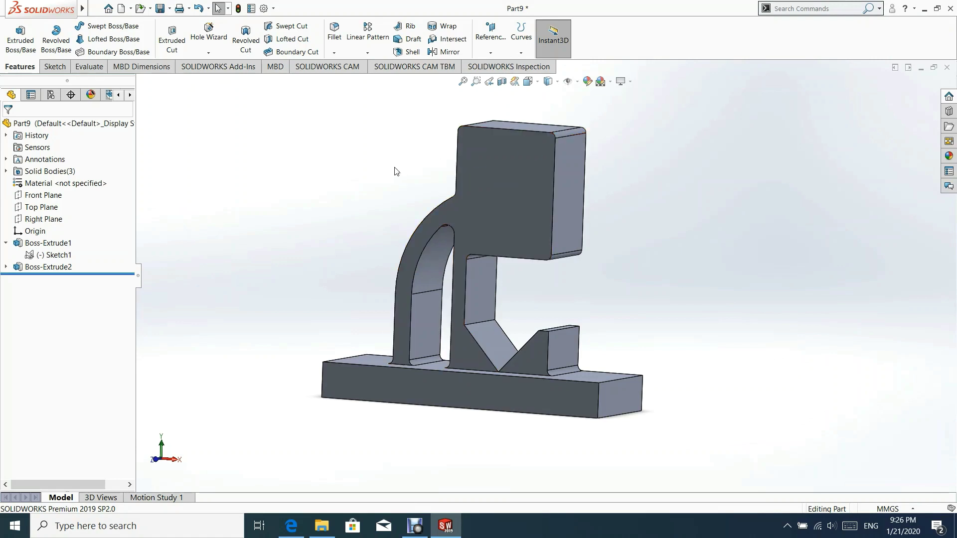
{"action": "key", "text": "ctrl+F2"}
{"action": "left_click", "coordinate": [715, 66]}
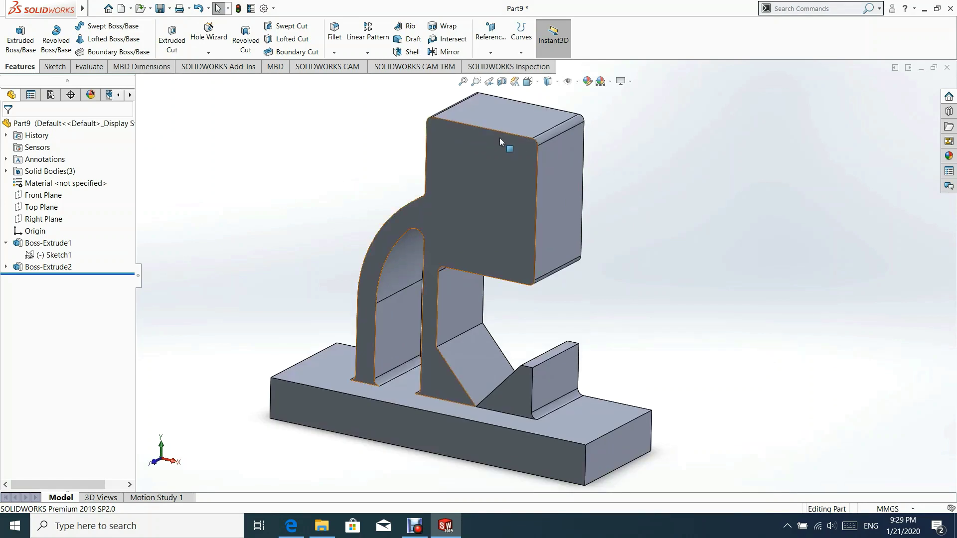
Step: Start a sketch on the top face of the upper block and view it from directly above
{"action": "left_click", "coordinate": [498, 109]}
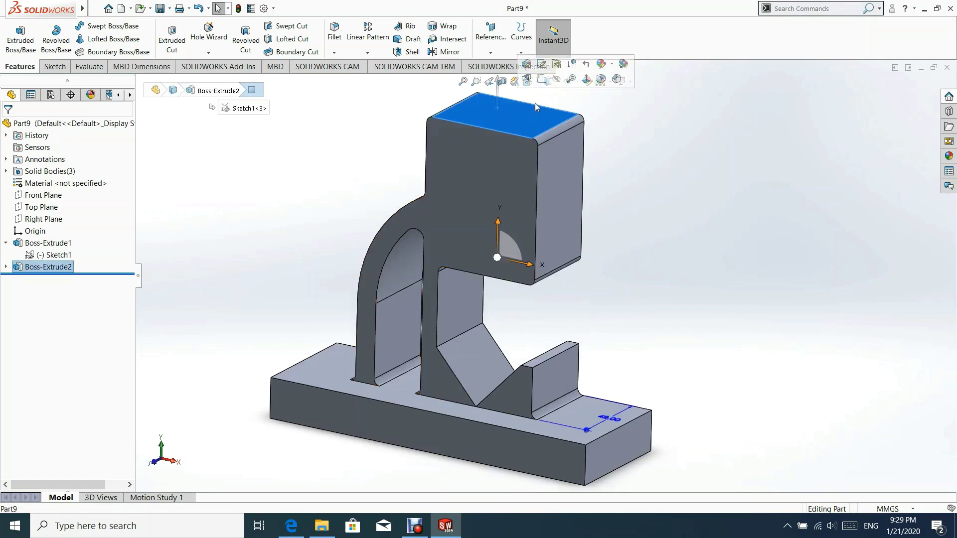
{"action": "left_click", "coordinate": [540, 80]}
{"action": "left_click", "coordinate": [534, 87]}
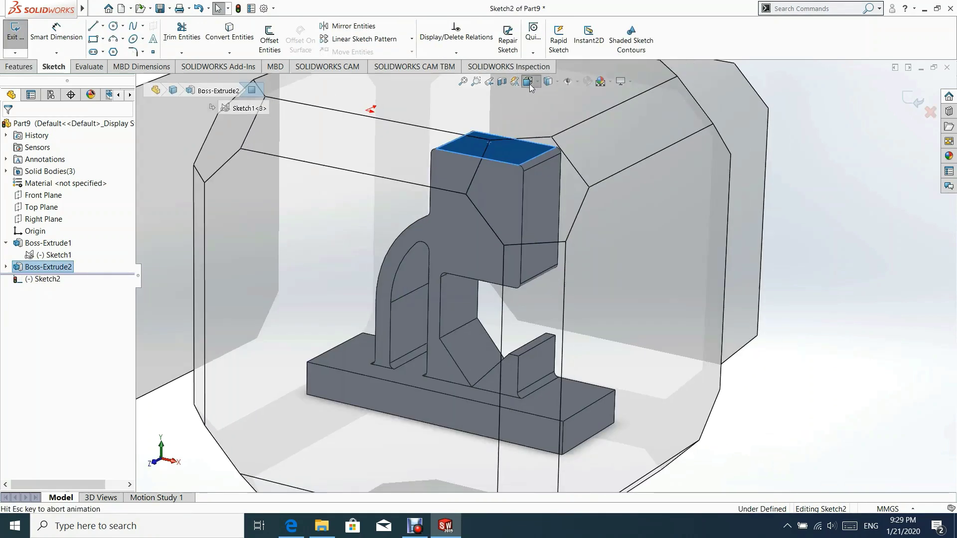
{"action": "left_click", "coordinate": [422, 247]}
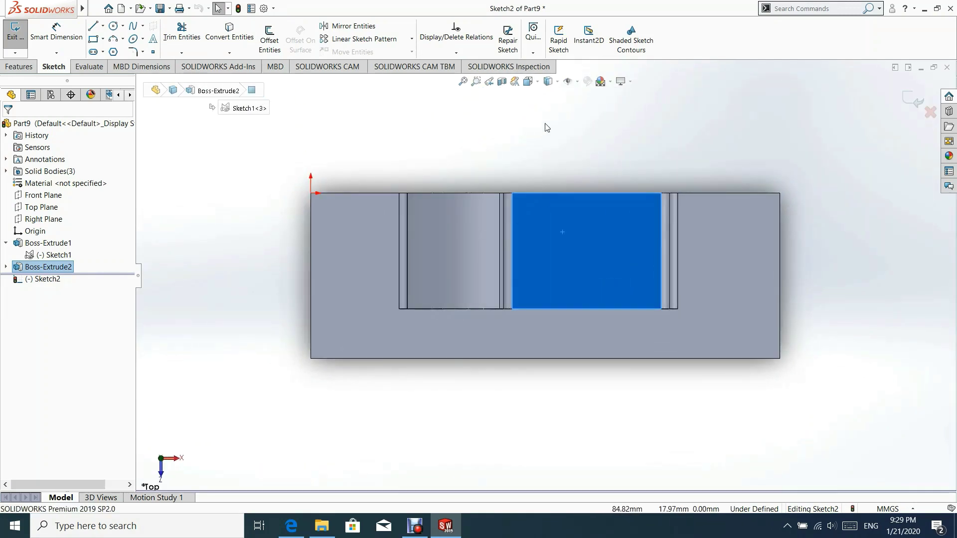
{"action": "left_click", "coordinate": [544, 123]}
Step: Draw a corner rectangle about 38 by 19 mm inside the upper block's top face
{"action": "left_click", "coordinate": [93, 40]}
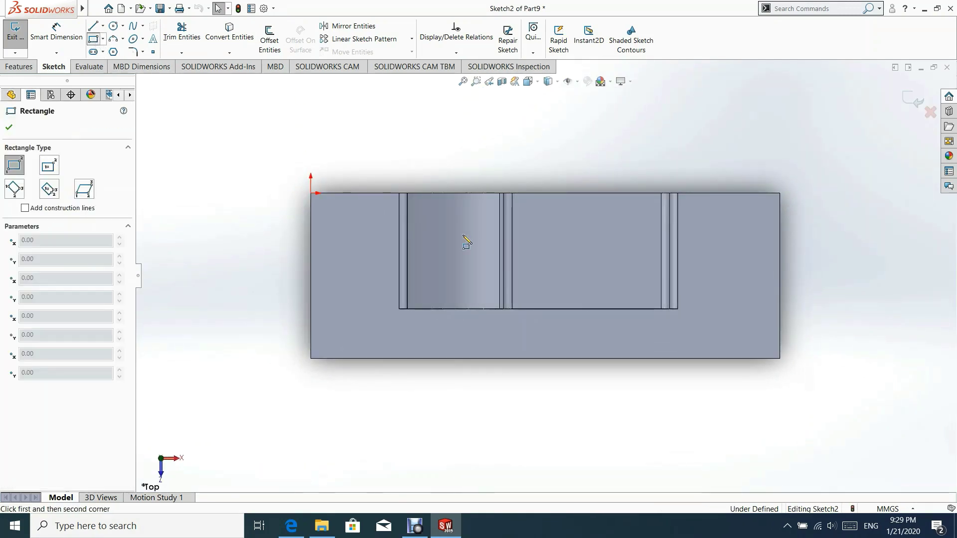
{"action": "left_click", "coordinate": [536, 224]}
{"action": "left_click", "coordinate": [641, 277]}
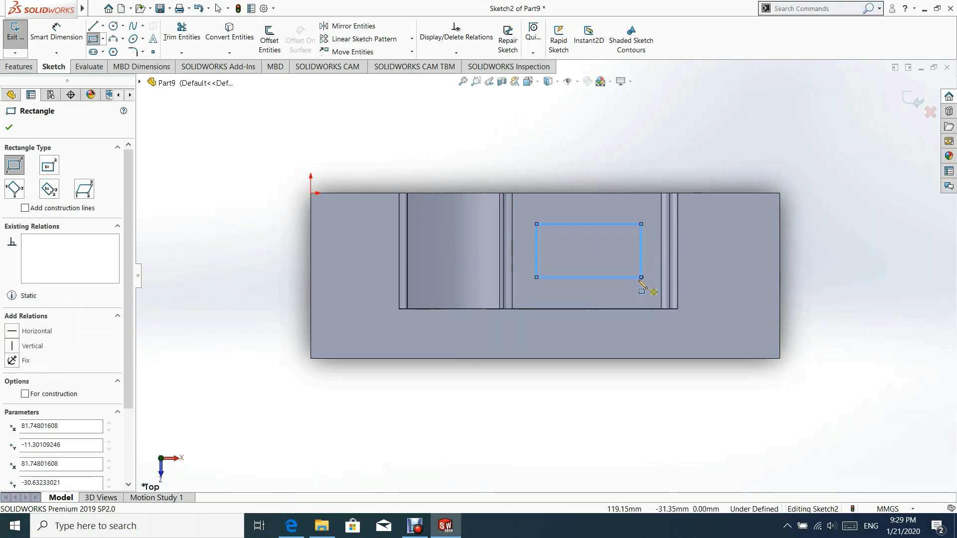
Step: Dimension the midpoint of the rectangle's upper edge 70 mm from the base's right end
{"action": "left_click", "coordinate": [56, 33]}
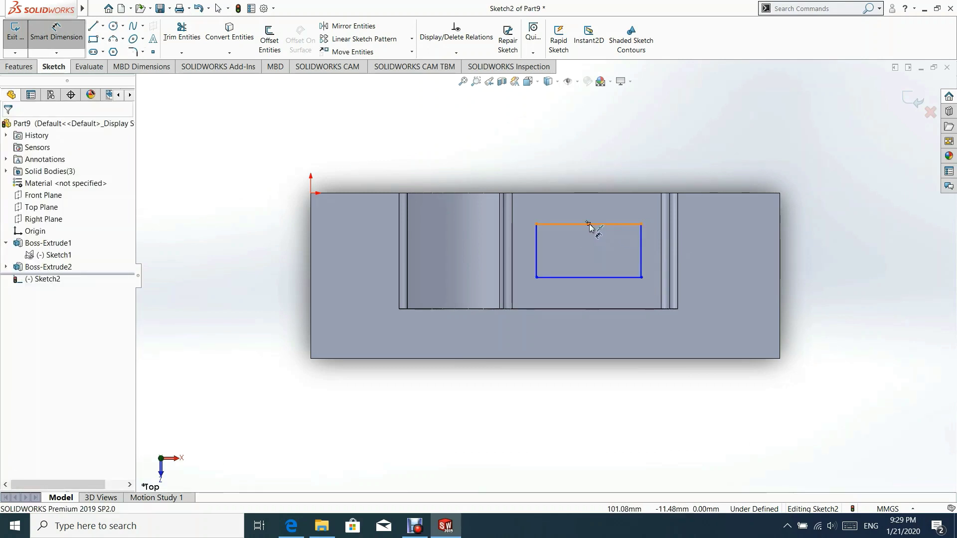
{"action": "left_click", "coordinate": [589, 225]}
{"action": "left_click", "coordinate": [779, 217]}
{"action": "left_click", "coordinate": [680, 128]}
{"action": "type", "text": "70"}
{"action": "key", "text": "Return"}
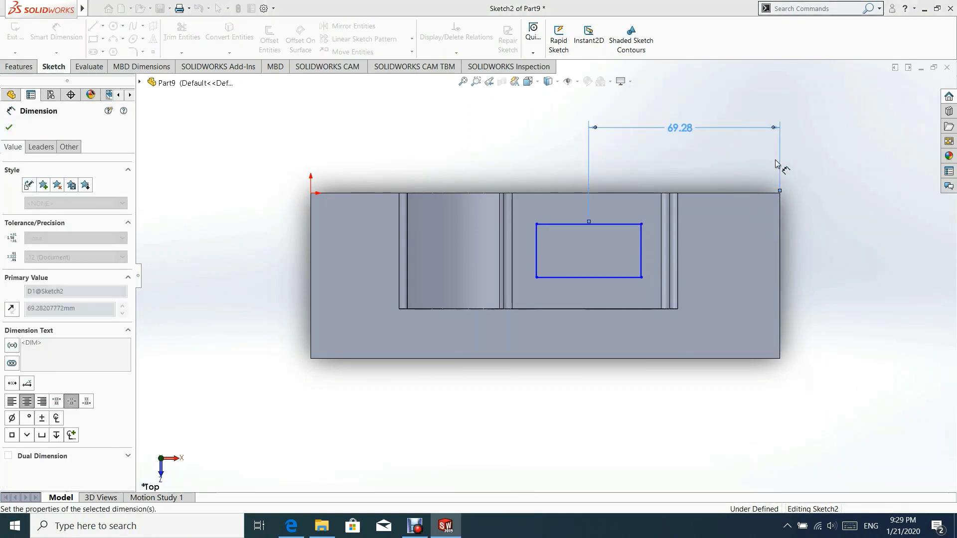
Step: Dimension the rectangle 40 mm wide and 20 mm high
{"action": "left_click", "coordinate": [584, 278]}
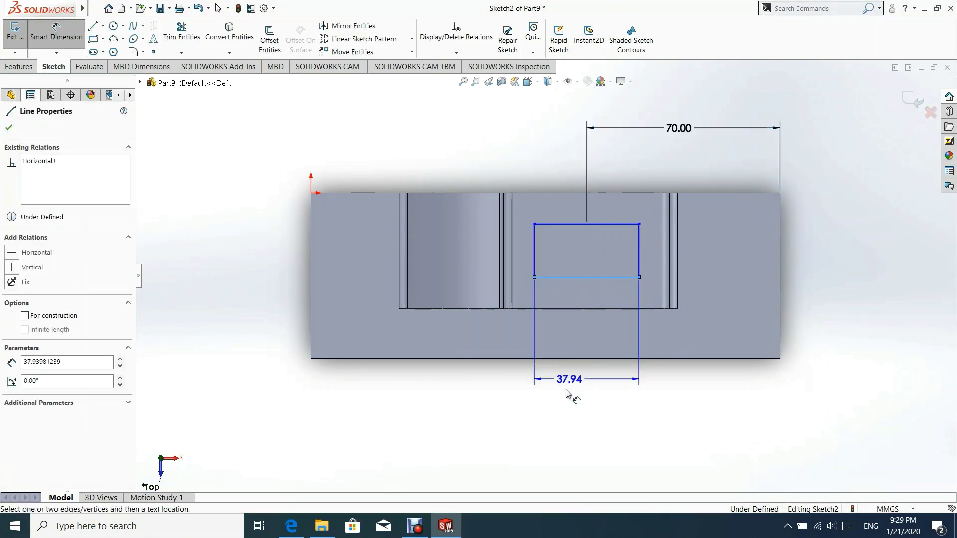
{"action": "left_click", "coordinate": [553, 397]}
{"action": "type", "text": "40"}
{"action": "key", "text": "Return"}
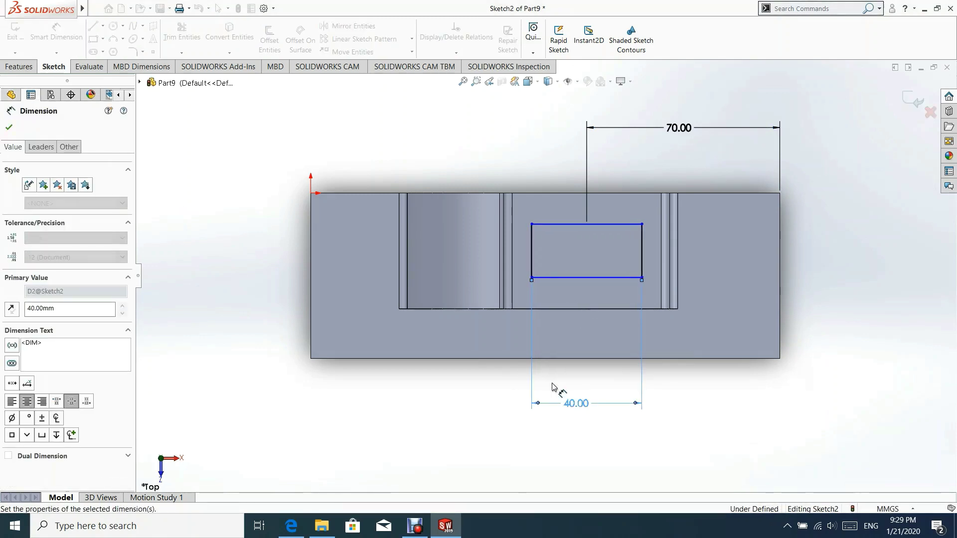
{"action": "left_click", "coordinate": [533, 250]}
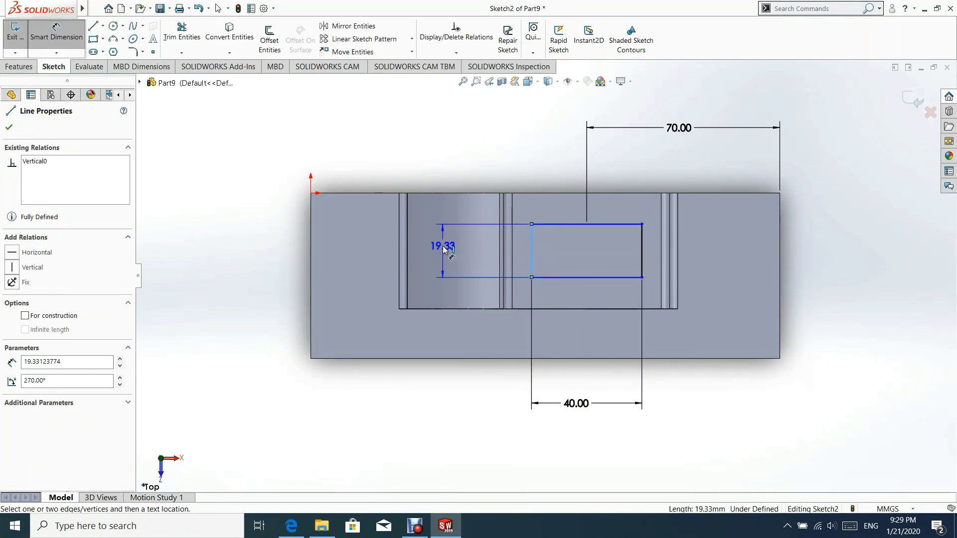
{"action": "left_click", "coordinate": [446, 247]}
{"action": "type", "text": "20"}
{"action": "key", "text": "Return"}
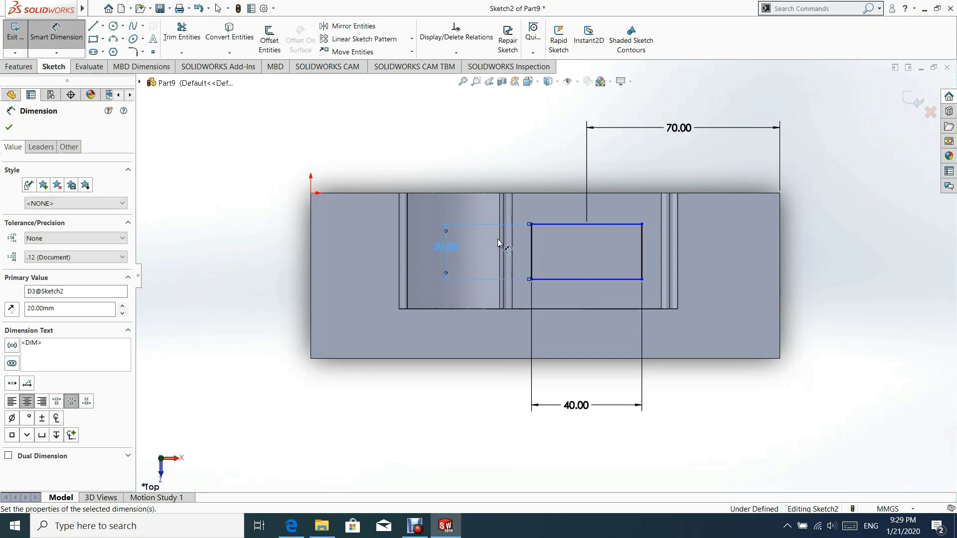
Step: Dimension the rectangle's lower edge 30 mm from the block's back edge and finish dimensioning
{"action": "left_click", "coordinate": [657, 194]}
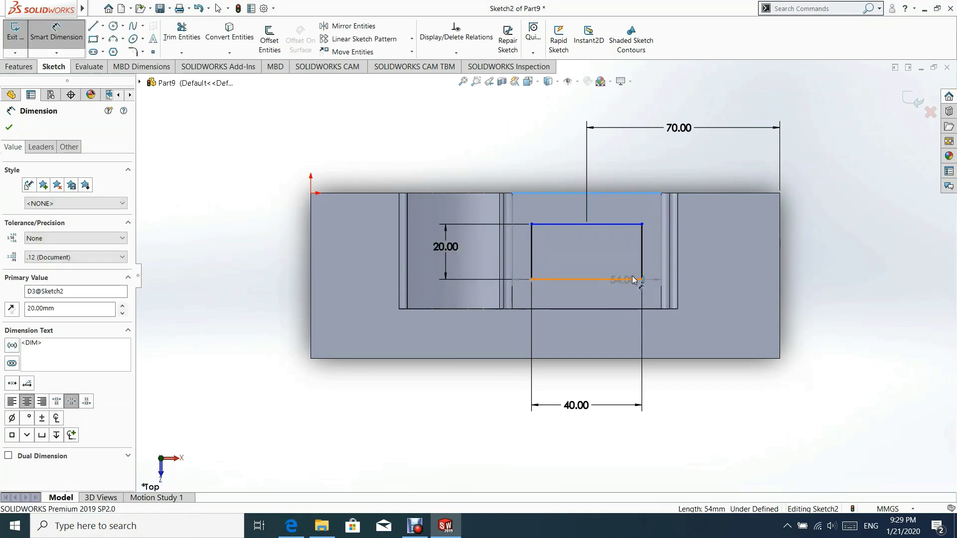
{"action": "left_click", "coordinate": [630, 279]}
{"action": "left_click", "coordinate": [724, 253]}
{"action": "type", "text": "30"}
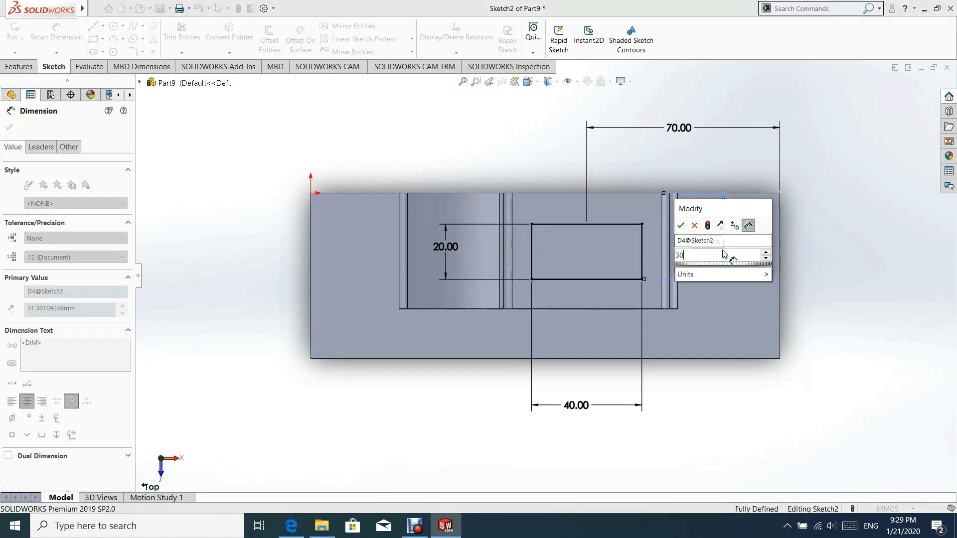
{"action": "key", "text": "Return"}
{"action": "left_click", "coordinate": [10, 127]}
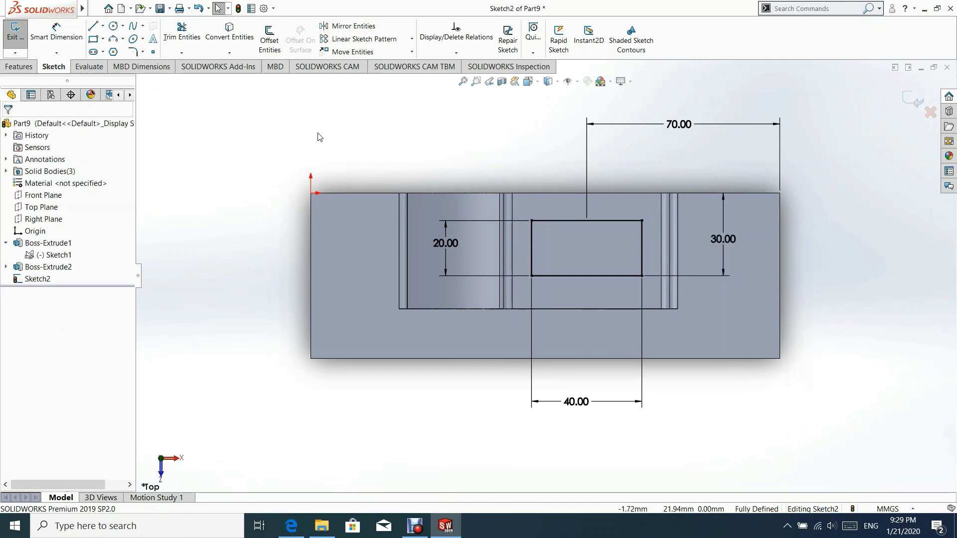
Step: Exit the rectangle sketch and start an extruded cut from it that begins at a 10 mm offset
{"action": "left_click", "coordinate": [906, 102]}
{"action": "mouse_move", "coordinate": [441, 325]}
{"action": "middle_mouse_down"}
{"action": "mouse_move", "coordinate": [457, 248]}
{"action": "mouse_move", "coordinate": [516, 259]}
{"action": "middle_mouse_up"}
{"action": "left_click", "coordinate": [172, 40]}
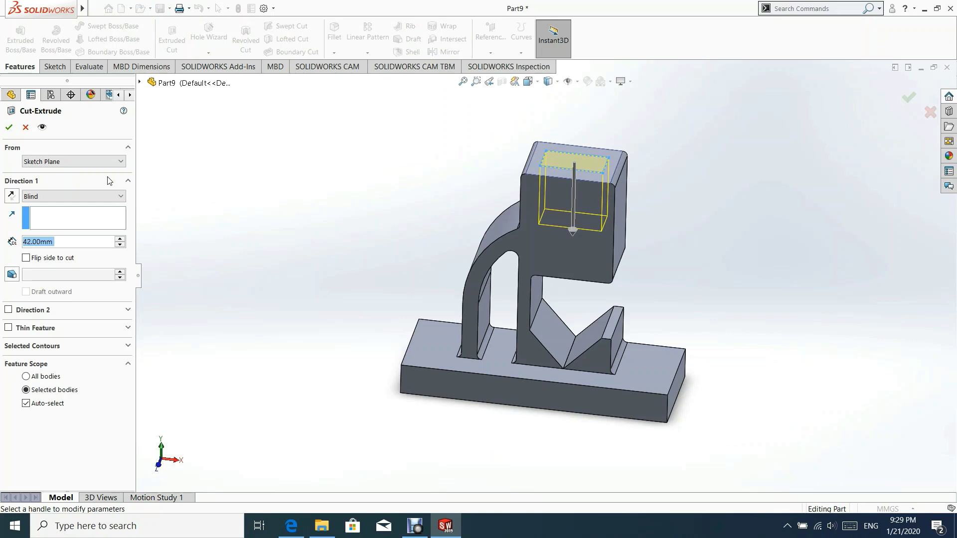
{"action": "left_click", "coordinate": [58, 162]}
{"action": "left_click", "coordinate": [45, 198]}
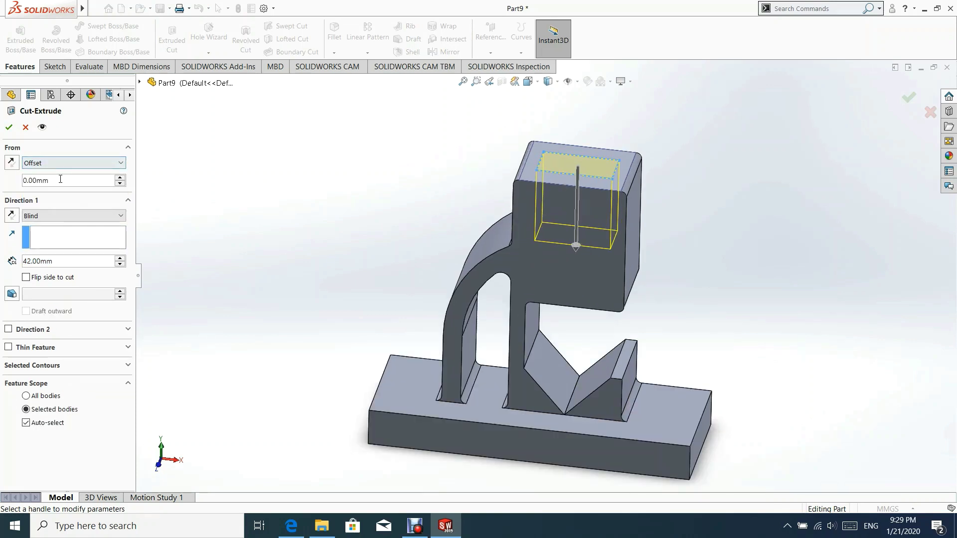
{"action": "left_click_drag", "start_coordinate": [43, 184], "coordinate": [3, 185]}
{"action": "type", "text": "10"}
{"action": "key", "text": "Return"}
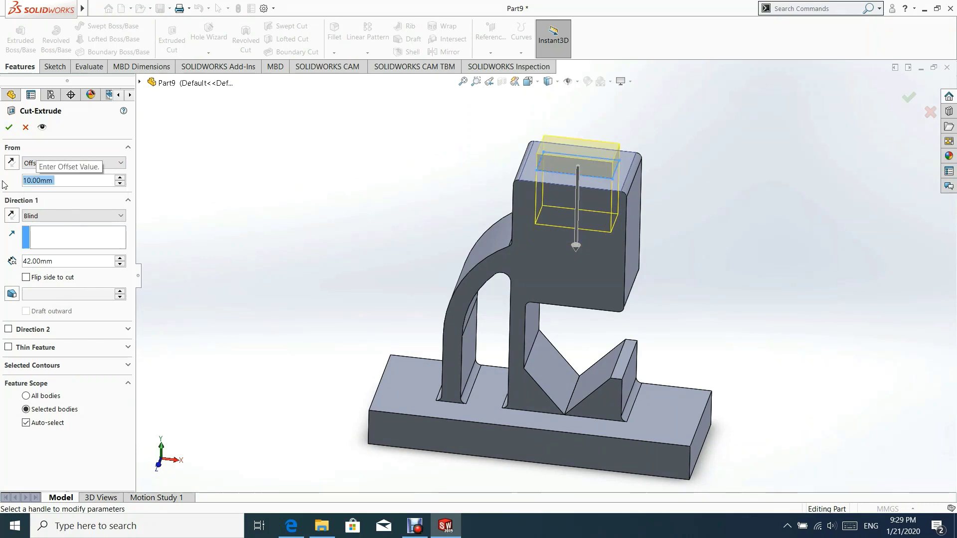
Step: Reverse the cut's start offset into the block, set its end condition to Through All and complete the cut
{"action": "middle_click_drag", "start_coordinate": [532, 250], "coordinate": [530, 218]}
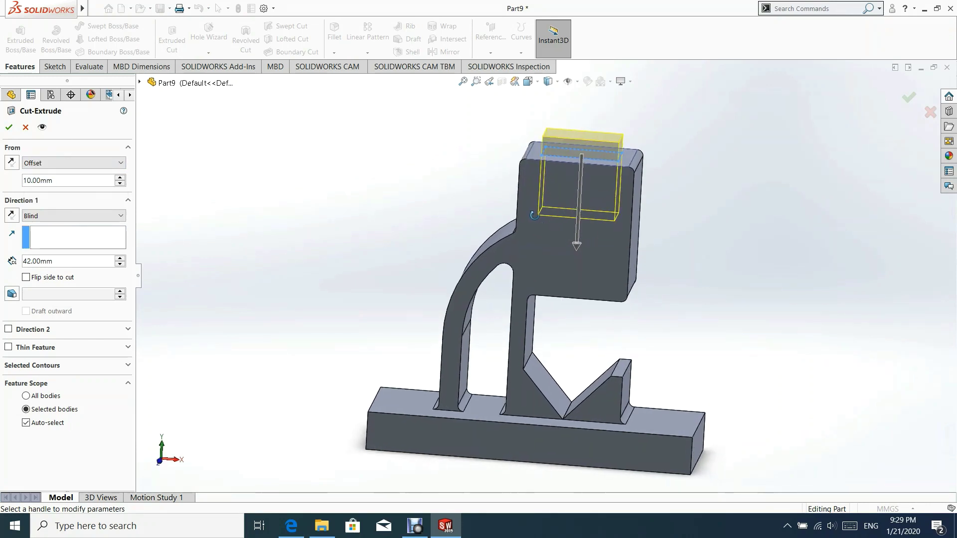
{"action": "left_click", "coordinate": [13, 166]}
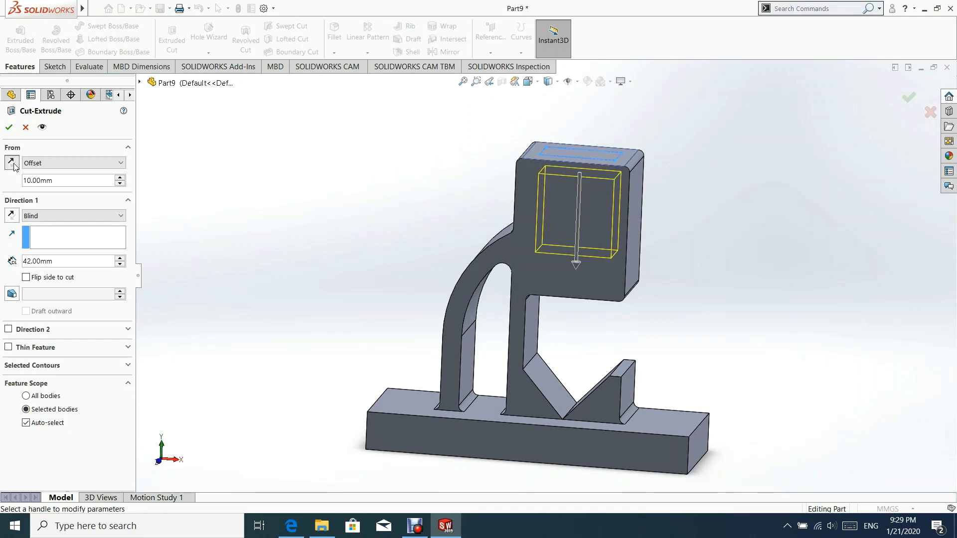
{"action": "left_click", "coordinate": [37, 216]}
{"action": "left_click", "coordinate": [63, 235]}
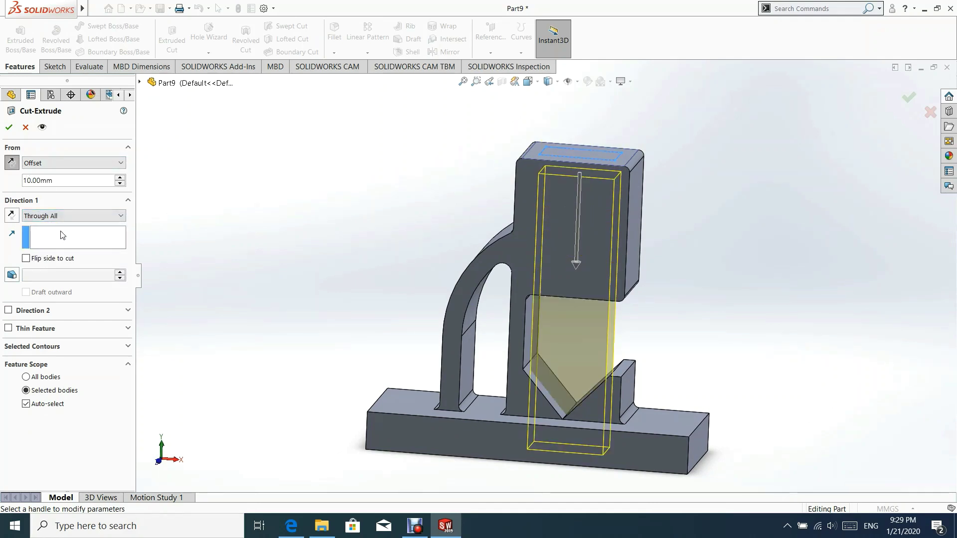
{"action": "left_click", "coordinate": [9, 127]}
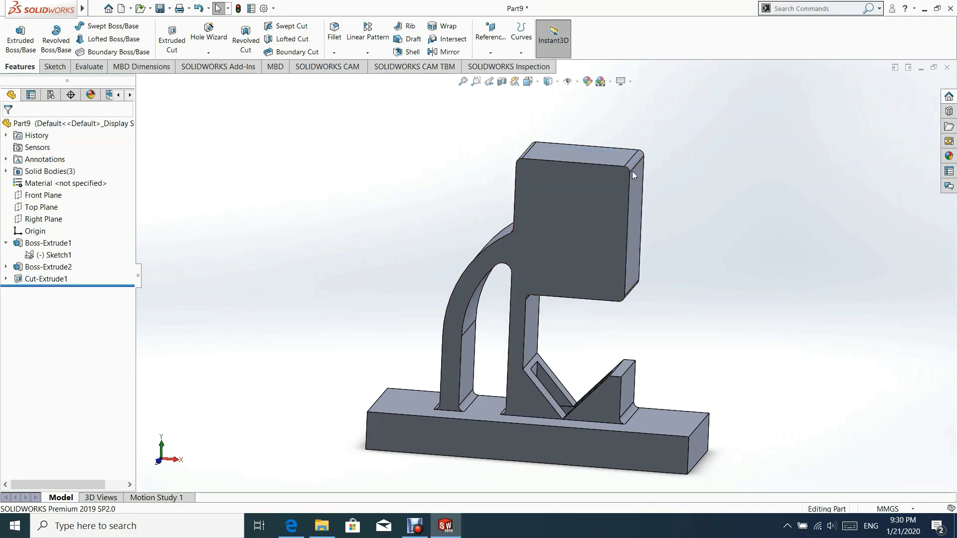
Step: Start a new sketch on the top face of the upper block
{"action": "left_click", "coordinate": [571, 152]}
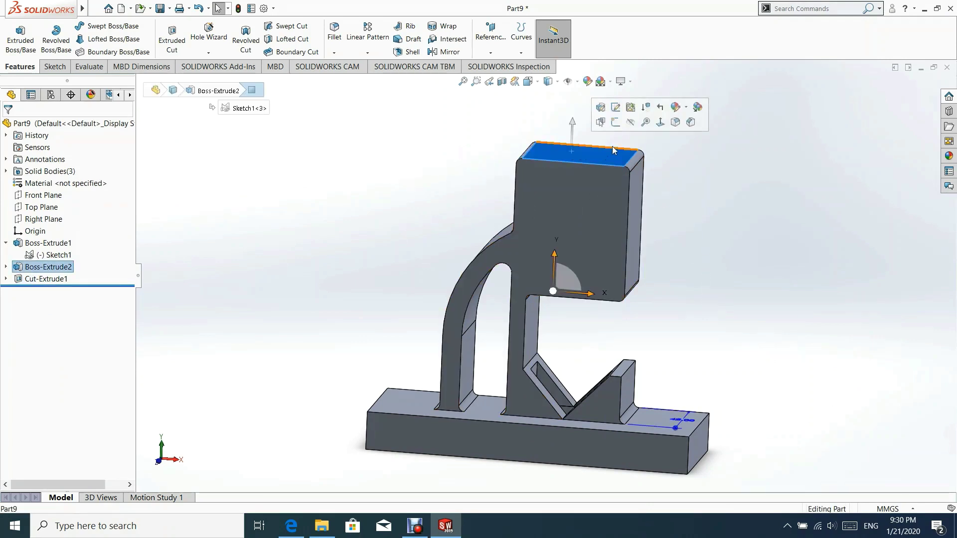
{"action": "left_click", "coordinate": [612, 121]}
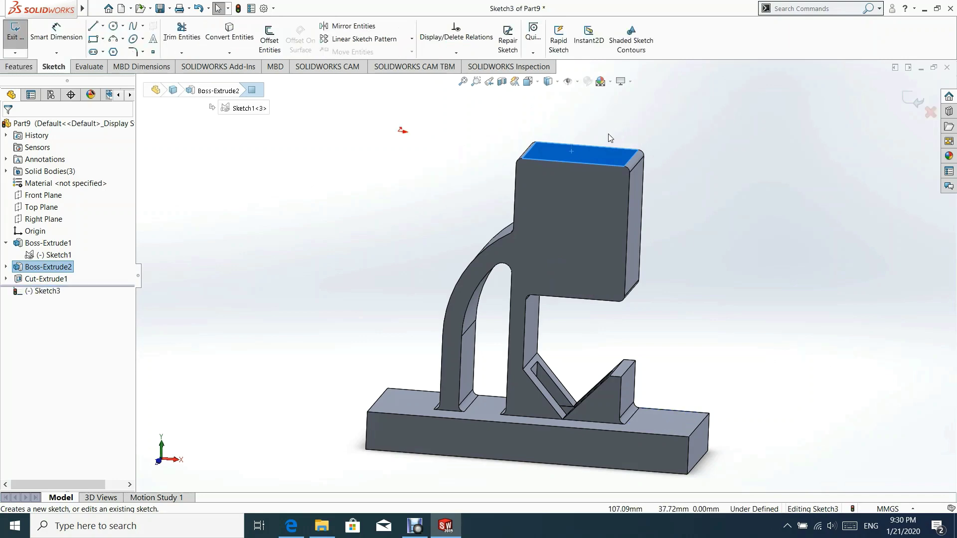
{"action": "left_click", "coordinate": [527, 84]}
{"action": "left_click", "coordinate": [479, 236]}
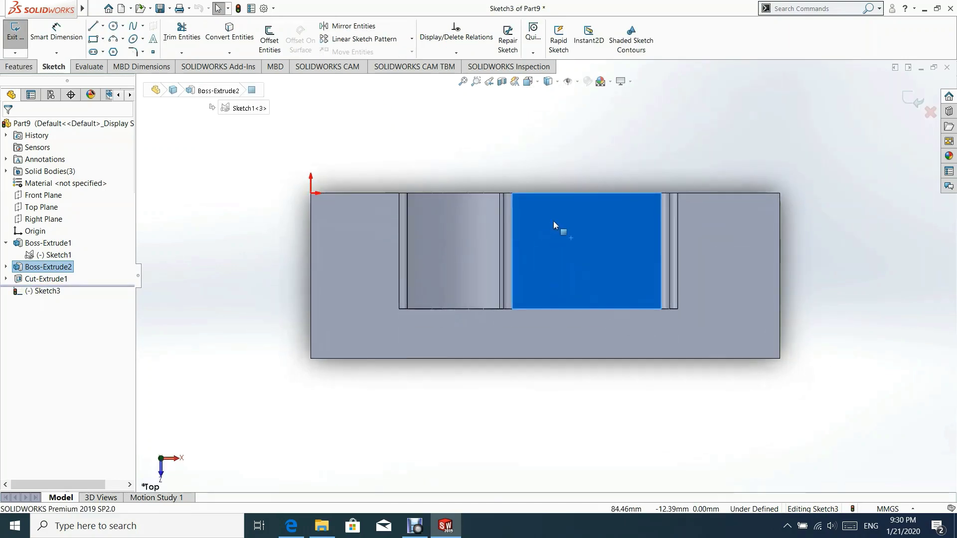
{"action": "left_click", "coordinate": [621, 147]}
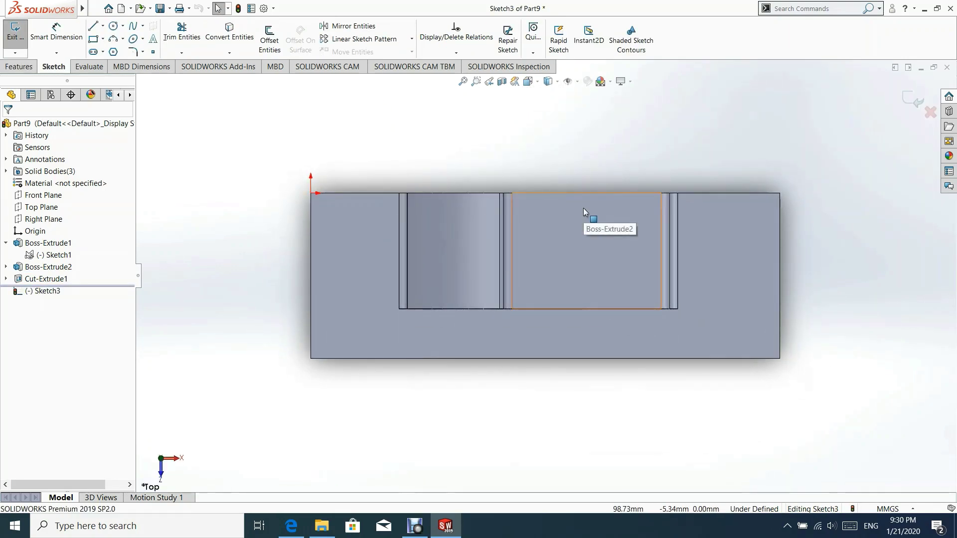
Step: Draw a construction centerline from the midpoint of the face's back edge straight across to its front edge
{"action": "left_click", "coordinate": [102, 26]}
{"action": "left_click", "coordinate": [114, 46]}
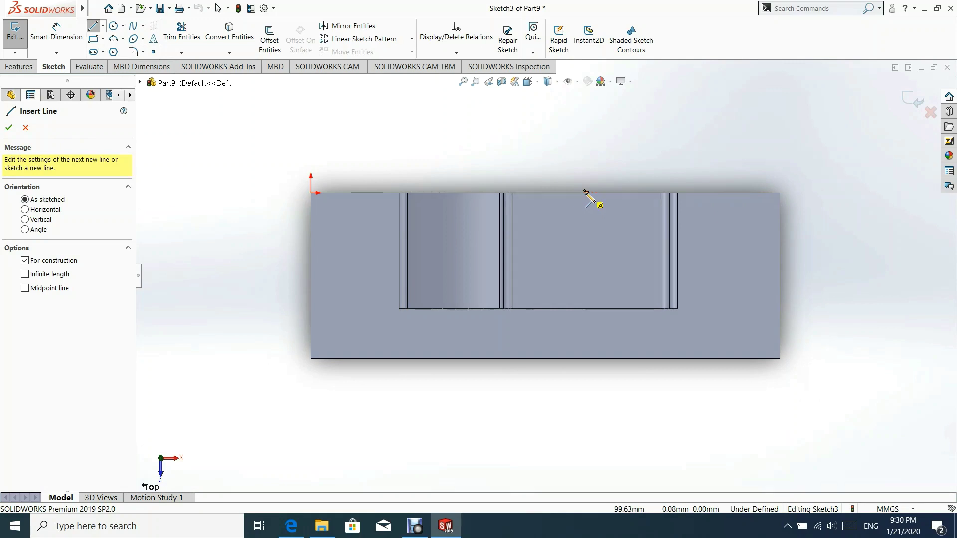
{"action": "left_click", "coordinate": [587, 194]}
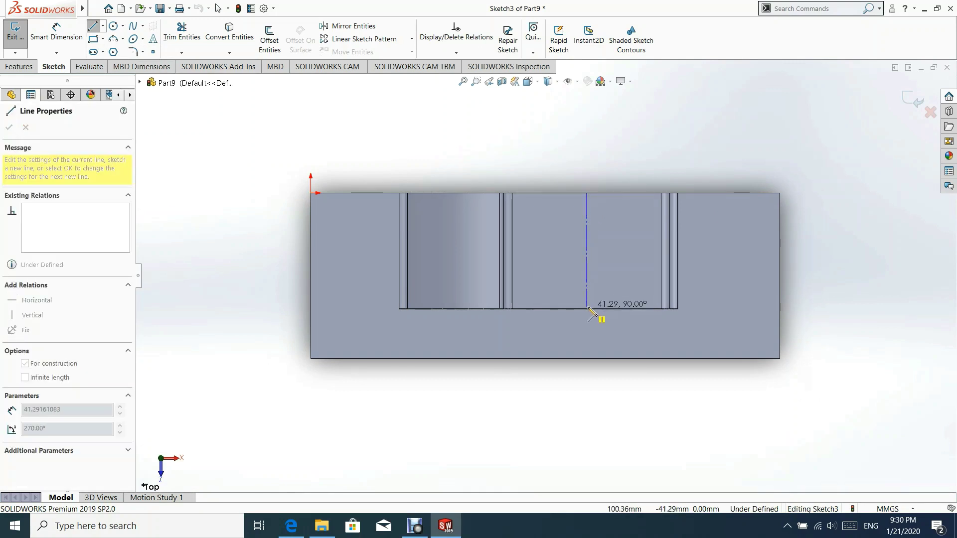
{"action": "left_click", "coordinate": [587, 308]}
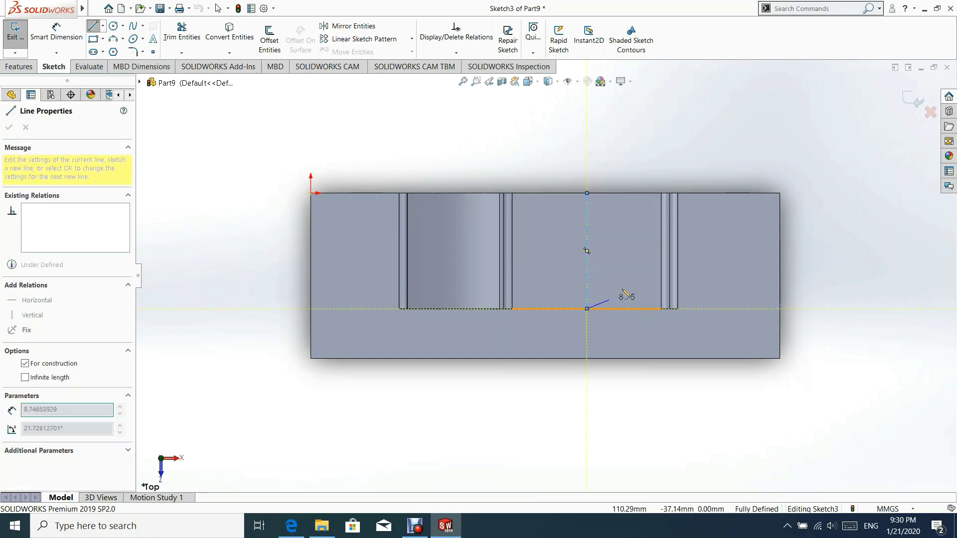
{"action": "left_click", "coordinate": [10, 128]}
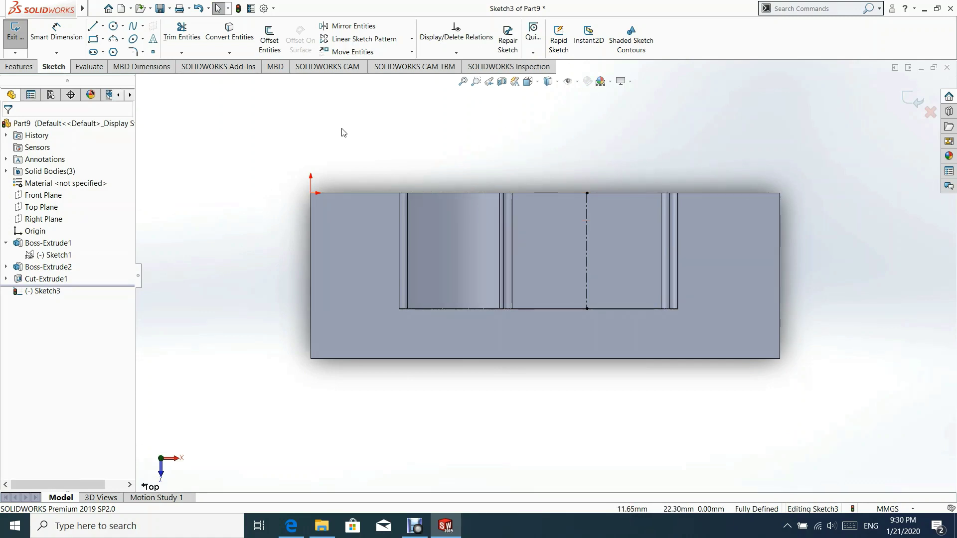
Step: Draw a horizontal construction centerline between the face's two side edges, crossing the first centerline
{"action": "left_click", "coordinate": [103, 26]}
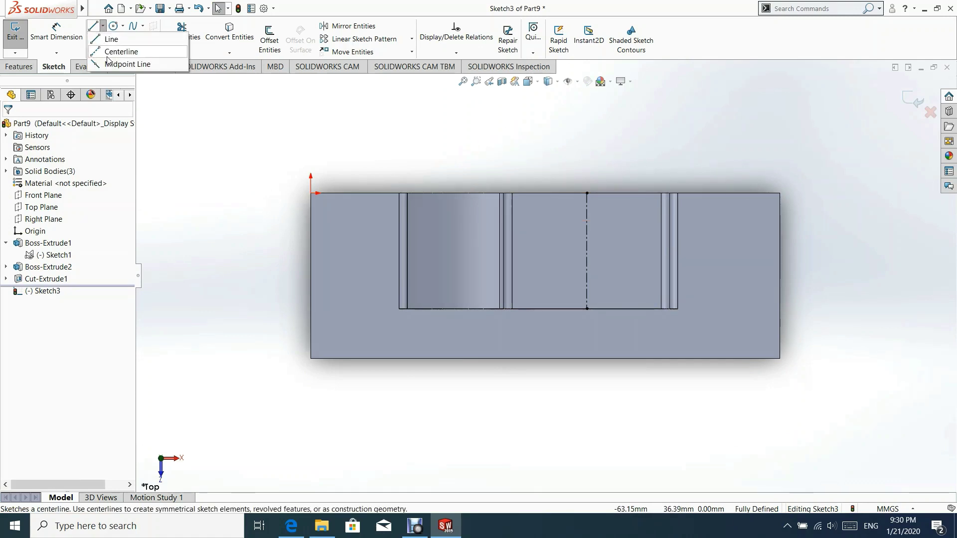
{"action": "left_click", "coordinate": [108, 52]}
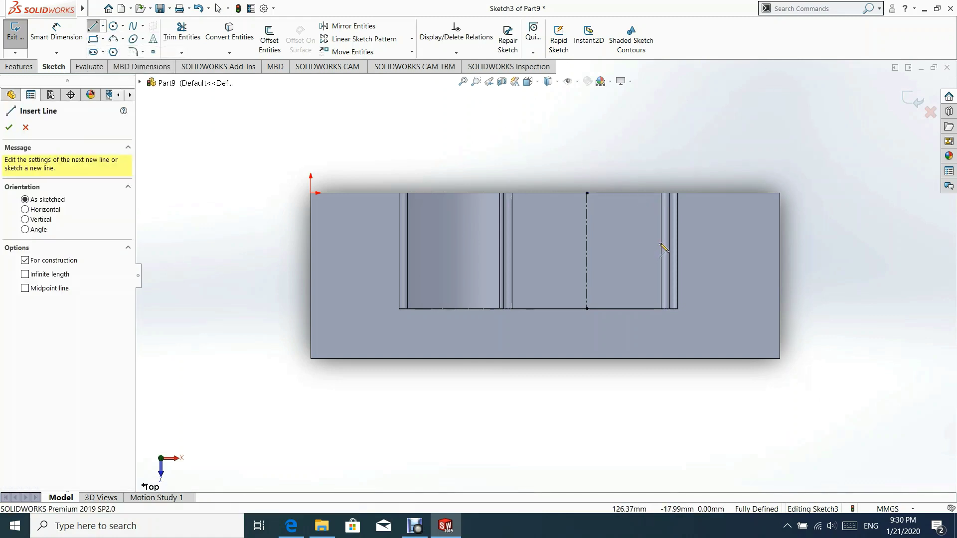
{"action": "mouse_move", "coordinate": [660, 240]}
{"action": "left_mouse_down"}
{"action": "mouse_move", "coordinate": [528, 231]}
{"action": "mouse_move", "coordinate": [521, 247]}
{"action": "mouse_move", "coordinate": [512, 240]}
{"action": "left_mouse_up"}
{"action": "key", "text": "Escape"}
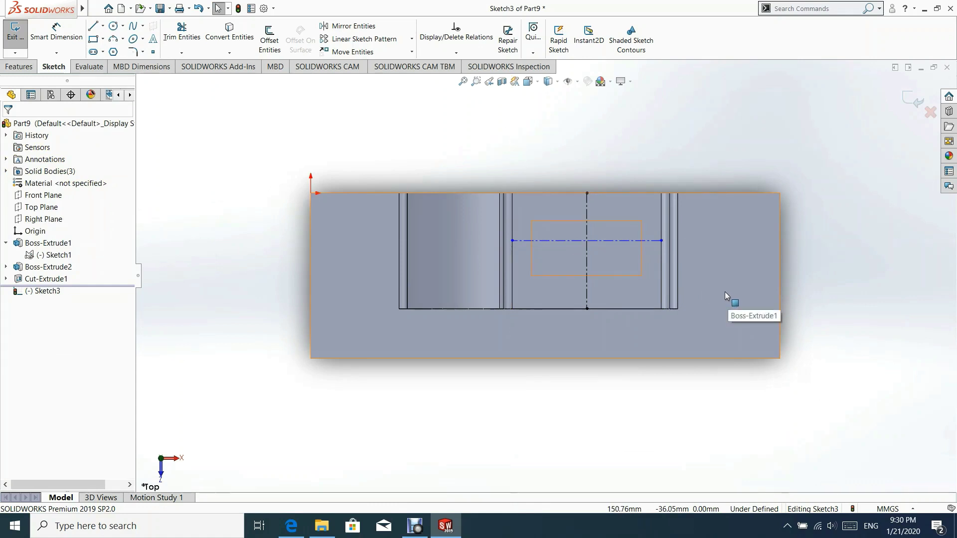
Step: Place a dimension between the horizontal centerline and the block's back edge
{"action": "left_click", "coordinate": [56, 31]}
{"action": "left_click", "coordinate": [636, 241]}
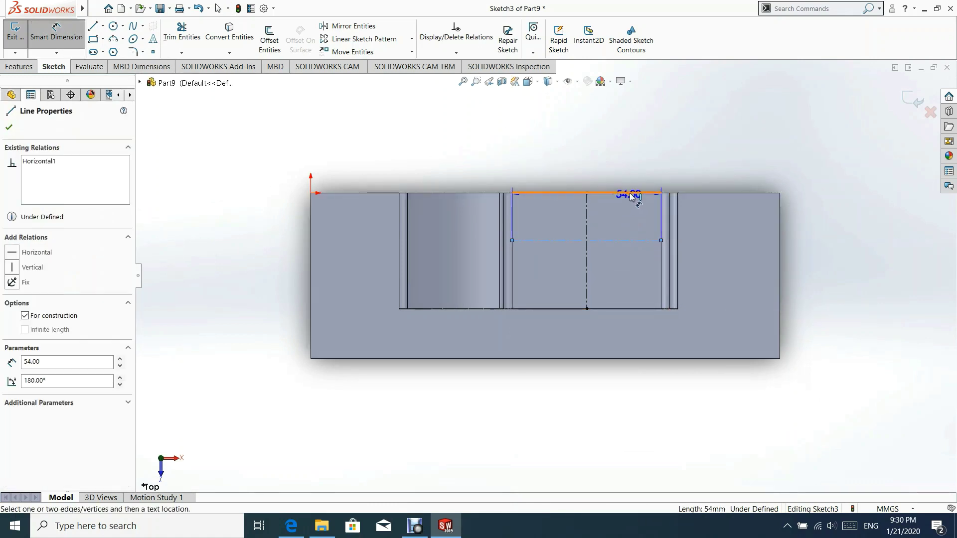
{"action": "left_click", "coordinate": [630, 194]}
{"action": "left_click", "coordinate": [726, 216]}
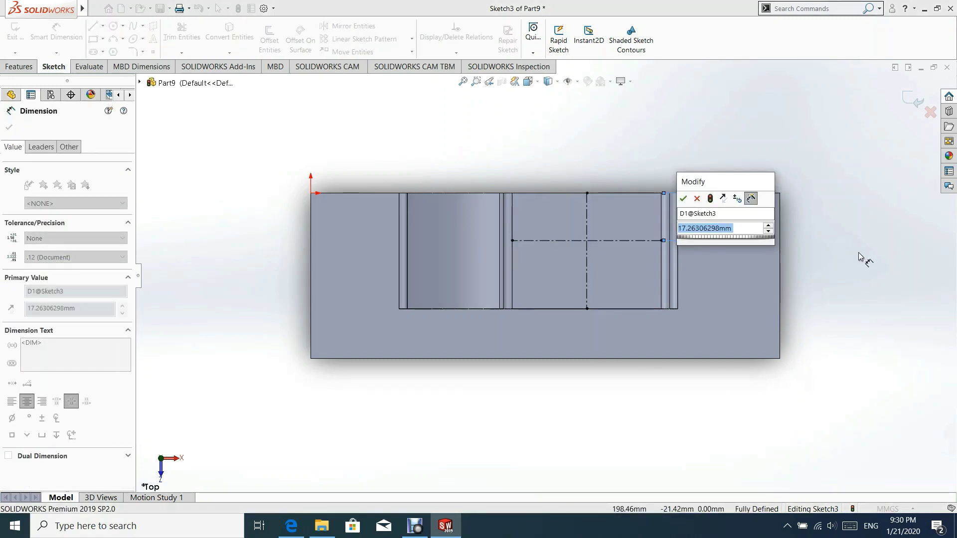
{"action": "type", "text": "30"}
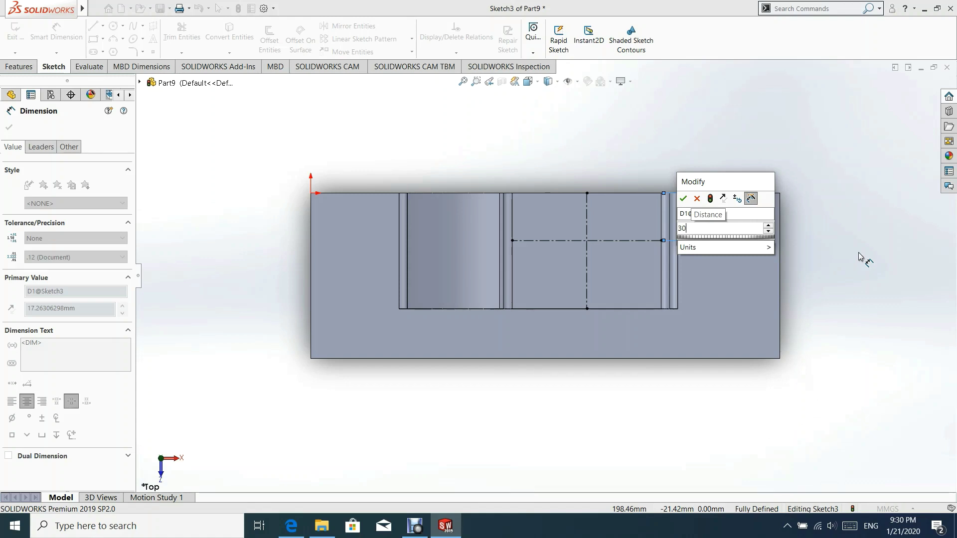
{"action": "type", "text": "+"}
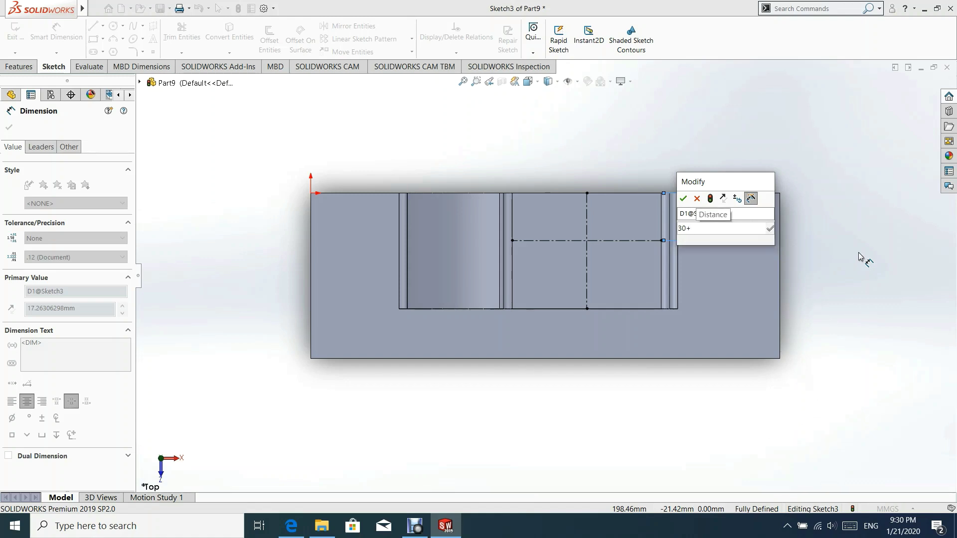
{"action": "key", "text": "BackSpace"}
{"action": "key", "text": "BackSpace"}
{"action": "key", "text": "BackSpace"}
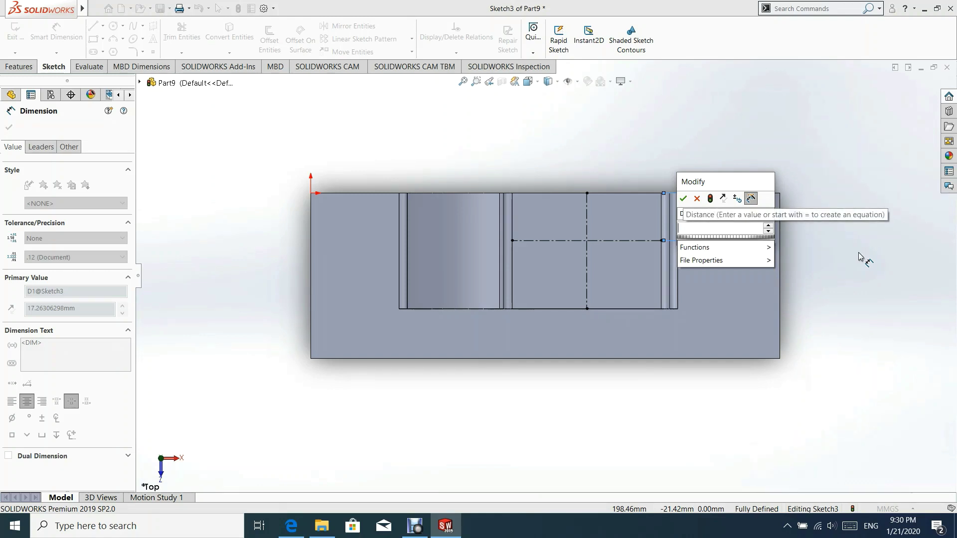
{"action": "left_click", "coordinate": [695, 199]}
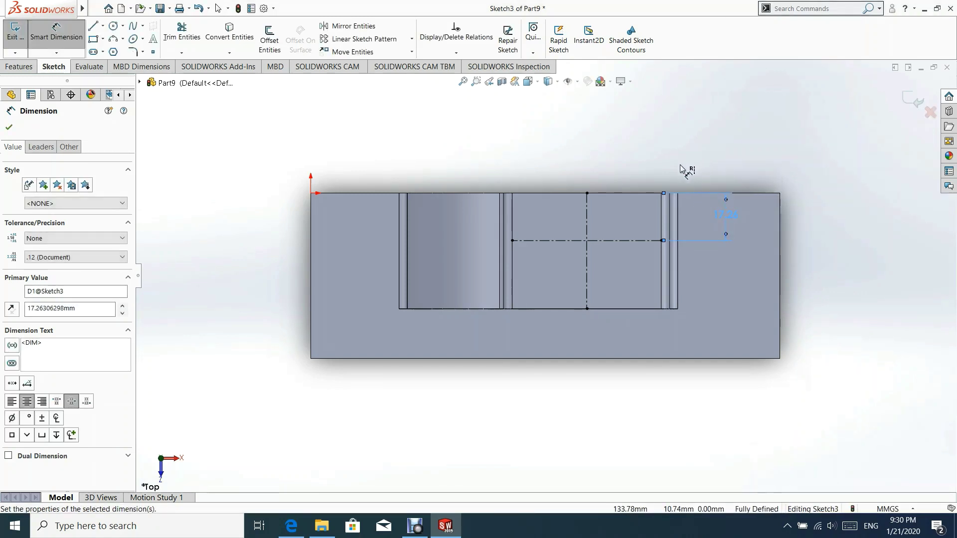
{"action": "key", "text": "ctrl+F2"}
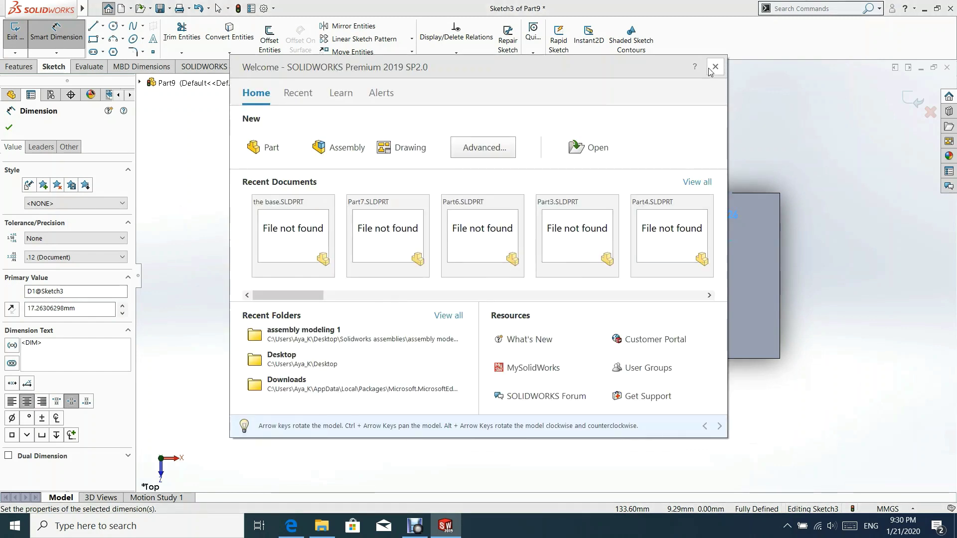
{"action": "left_click", "coordinate": [714, 65]}
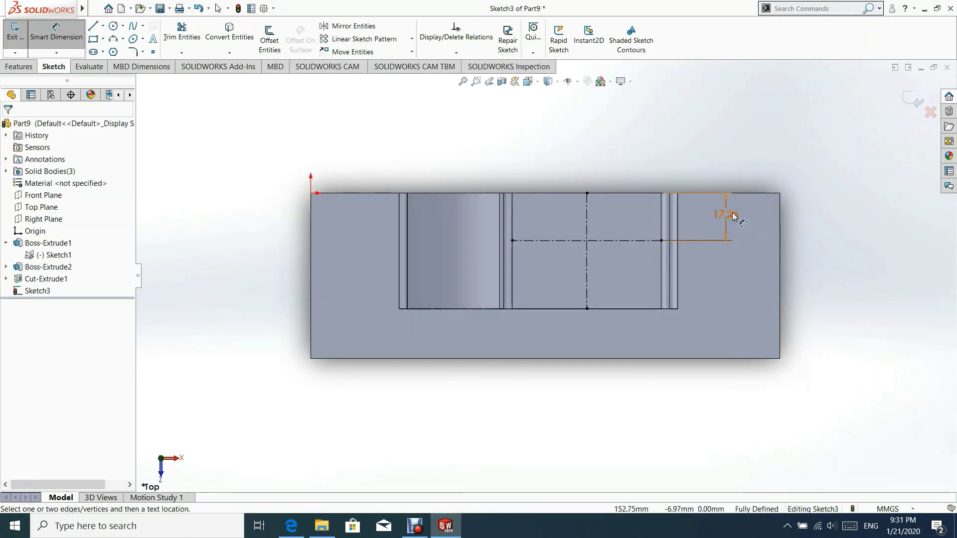
Step: Set the horizontal centerline's distance from the back edge to 20 mm and finish dimensioning
{"action": "left_click", "coordinate": [733, 212]}
{"action": "type", "text": "20"}
{"action": "key", "text": "Return"}
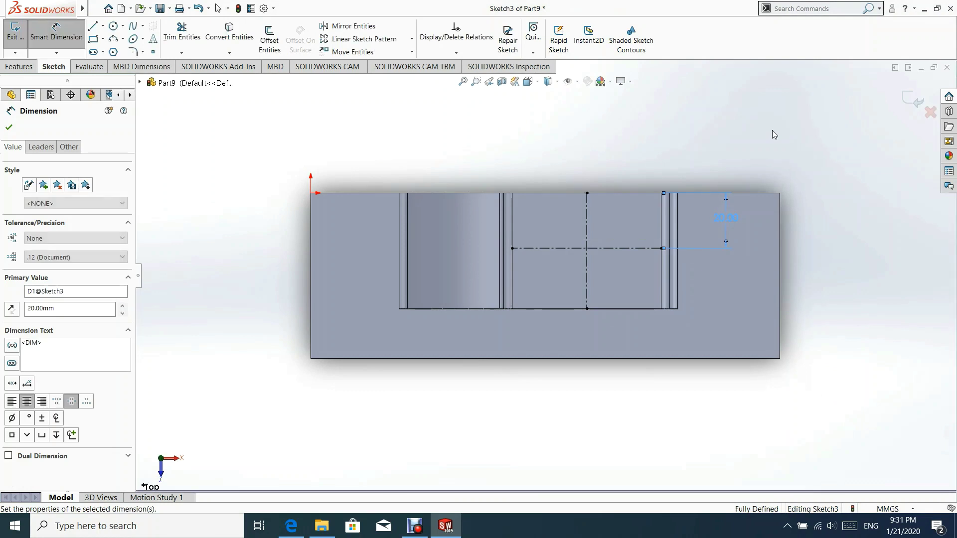
{"action": "left_click", "coordinate": [9, 128]}
Step: Draw two concentric circles about 64 mm and 40 mm in diameter, centered where the two centerlines cross
{"action": "left_click", "coordinate": [114, 25]}
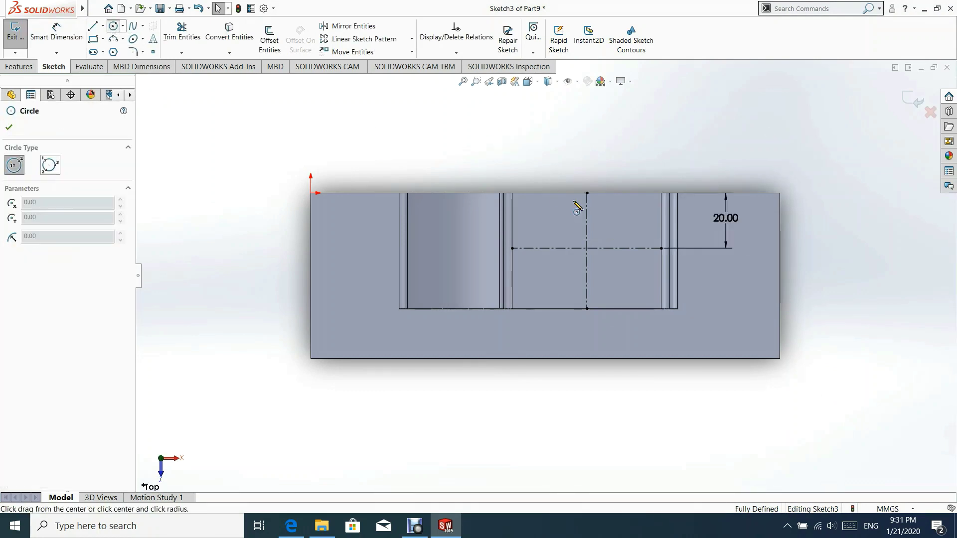
{"action": "left_click", "coordinate": [587, 248]}
{"action": "left_click", "coordinate": [643, 184]}
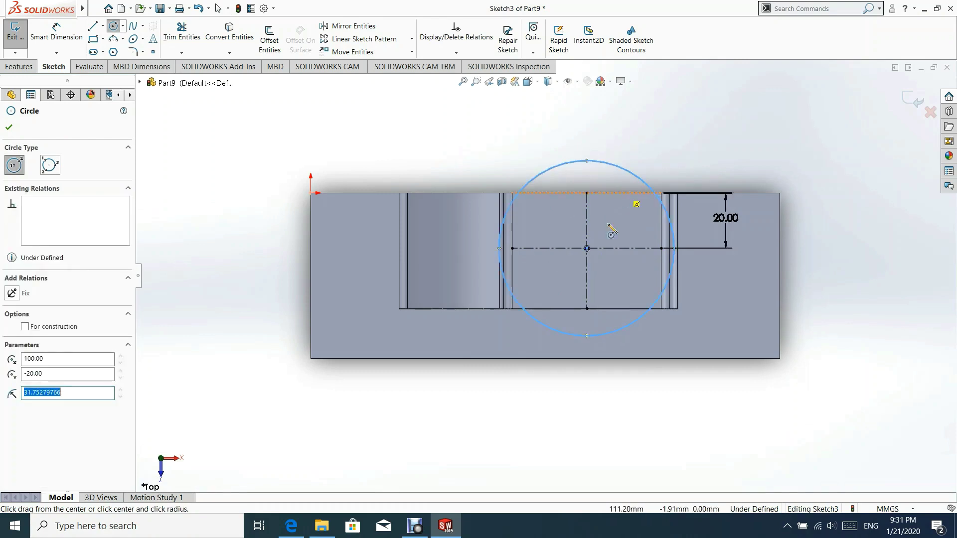
{"action": "left_click", "coordinate": [587, 248]}
{"action": "left_click", "coordinate": [617, 206]}
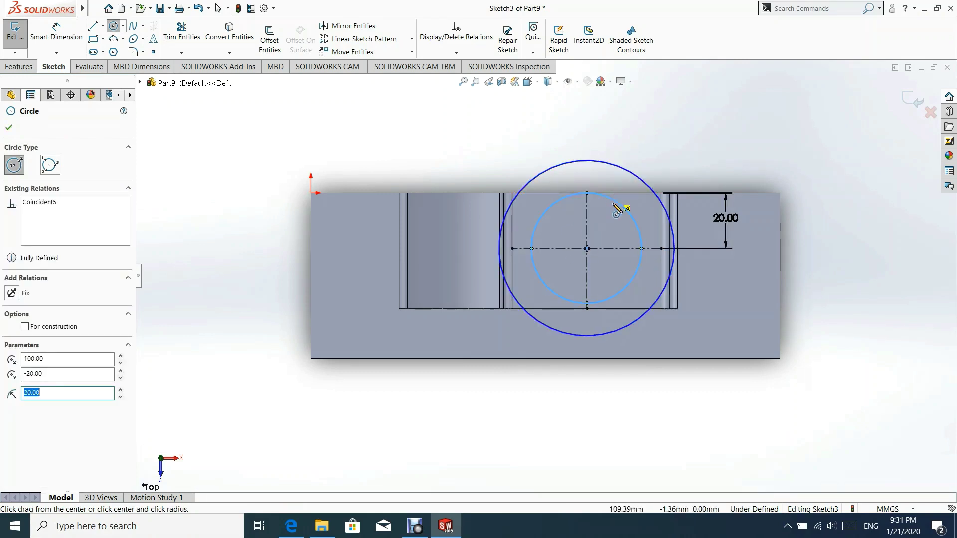
{"action": "left_click", "coordinate": [13, 128]}
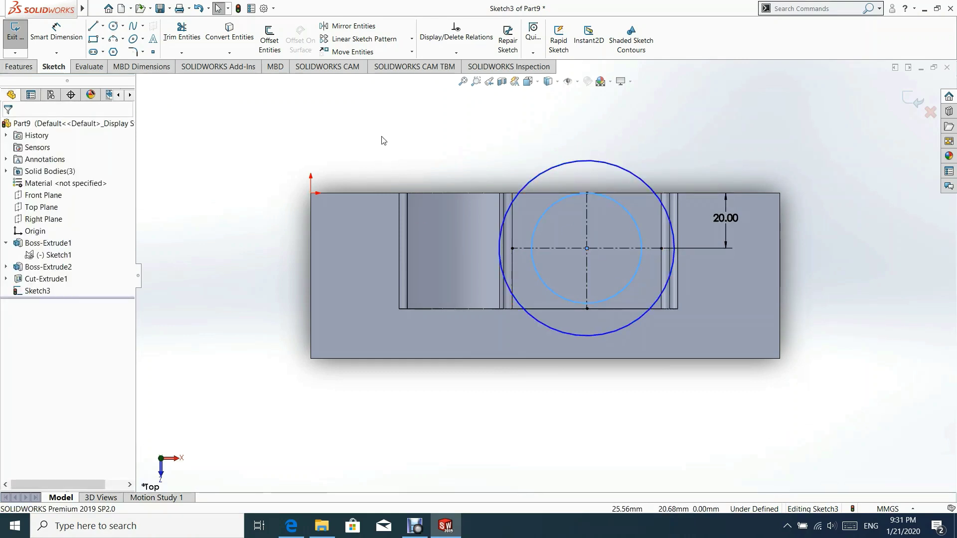
Step: Delete the coincident relation that ties the inner circle to the end of the centerline at the back edge
{"action": "left_click", "coordinate": [600, 199]}
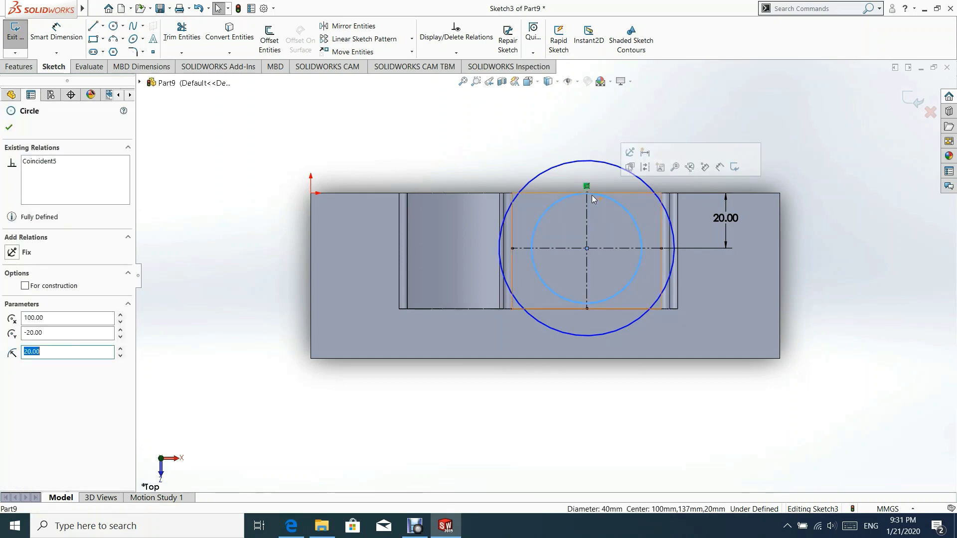
{"action": "key", "text": "Escape"}
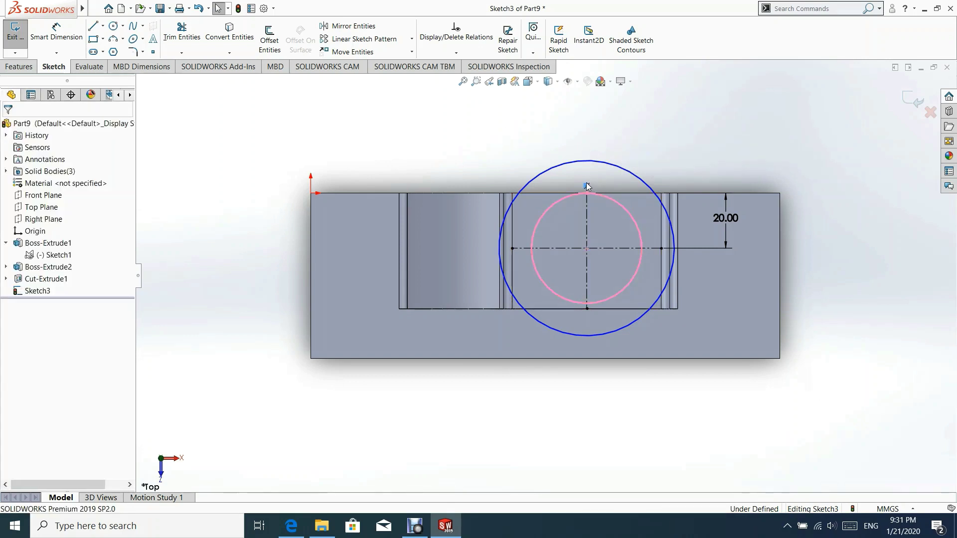
{"action": "right_click", "coordinate": [591, 187]}
{"action": "left_click", "coordinate": [626, 317]}
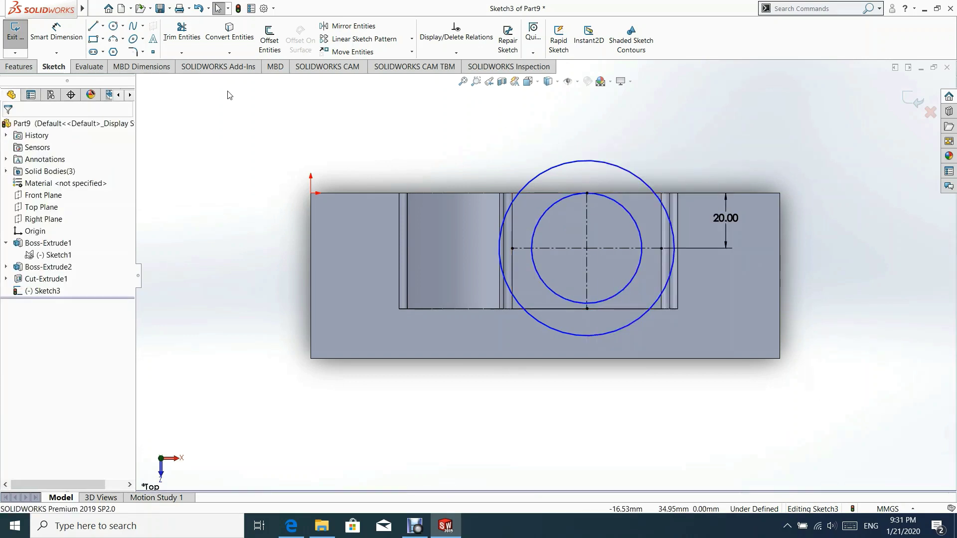
Step: Dimension the larger circle with a diameter of 30 mm
{"action": "left_click", "coordinate": [58, 30]}
{"action": "left_click", "coordinate": [612, 168]}
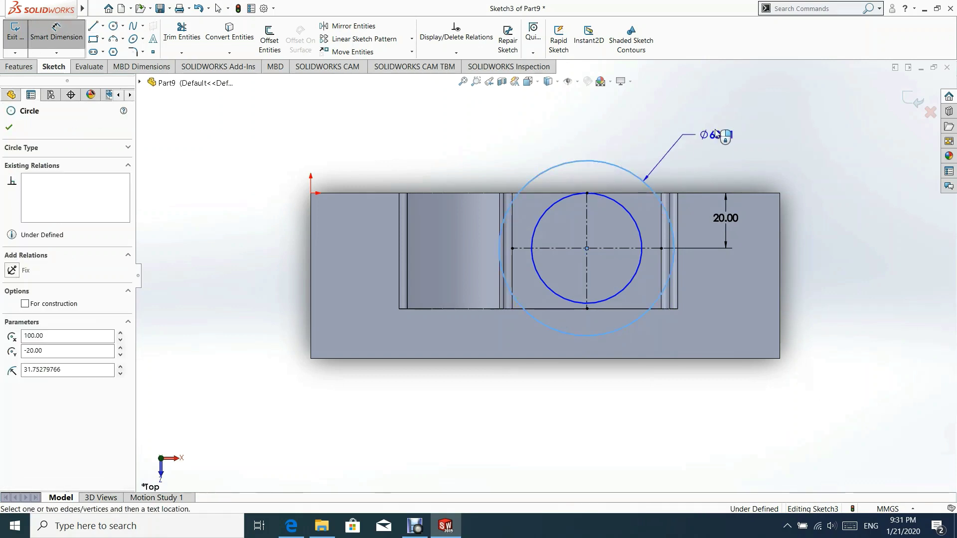
{"action": "left_click", "coordinate": [742, 133]}
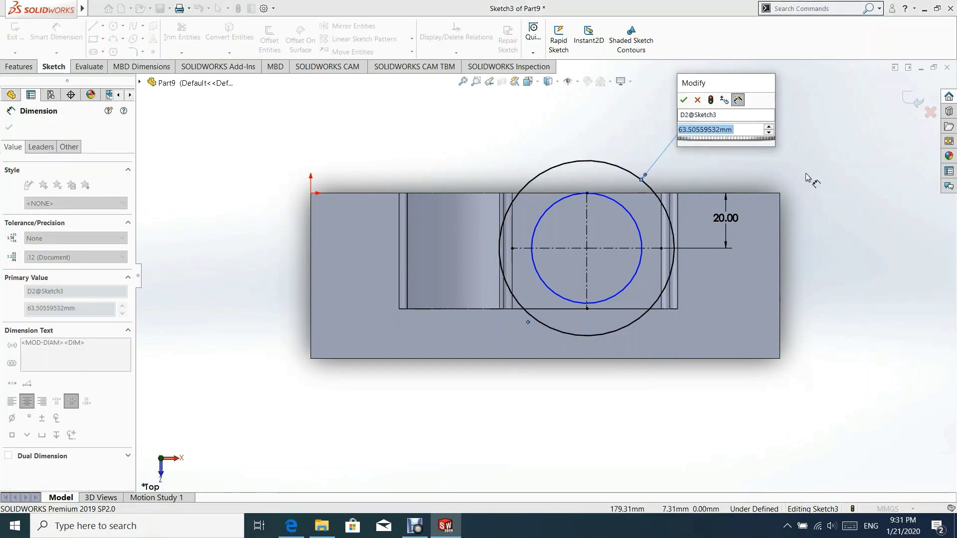
{"action": "type", "text": "30"}
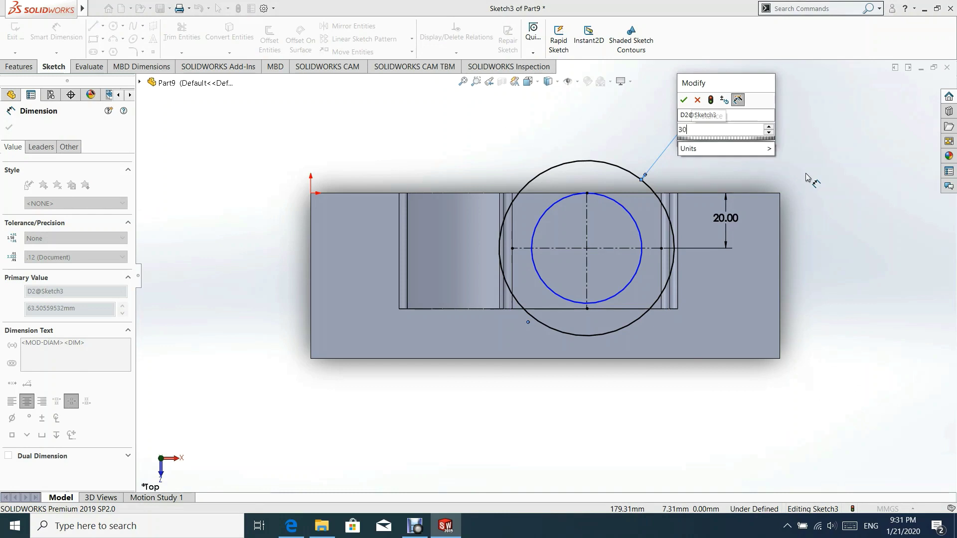
{"action": "key", "text": "Return"}
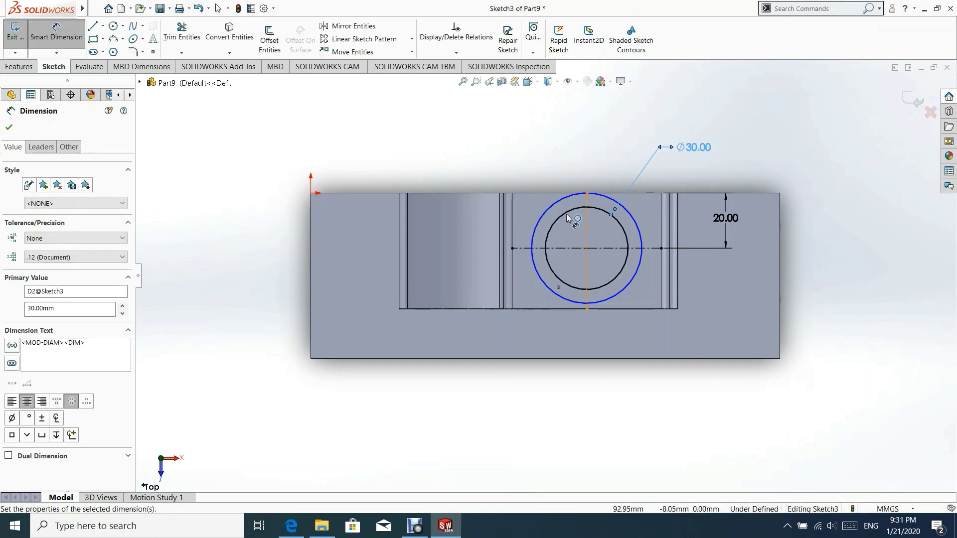
Step: Dimension the other concentric circle with a diameter of 20 mm and finish dimensioning
{"action": "left_click", "coordinate": [549, 200]}
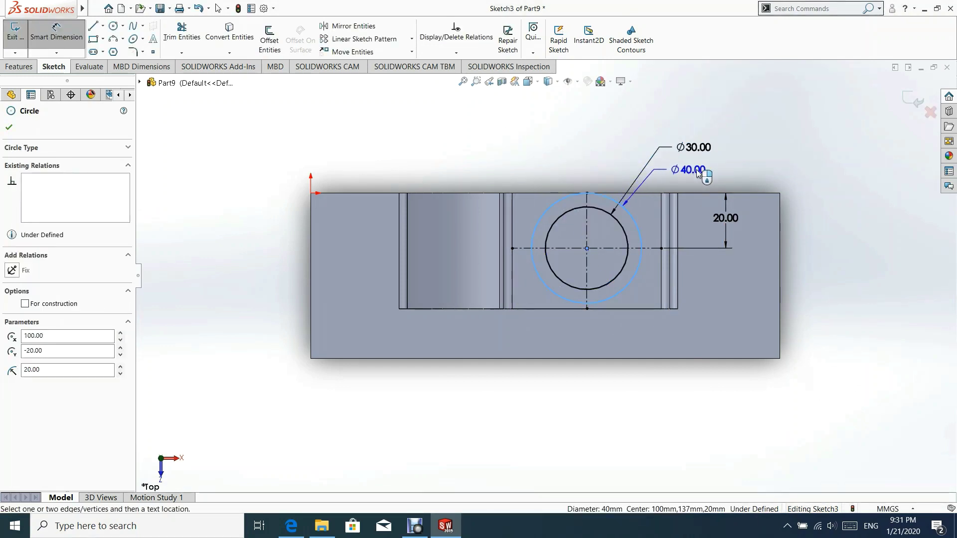
{"action": "left_click", "coordinate": [697, 173]}
{"action": "type", "text": "20"}
{"action": "key", "text": "Return"}
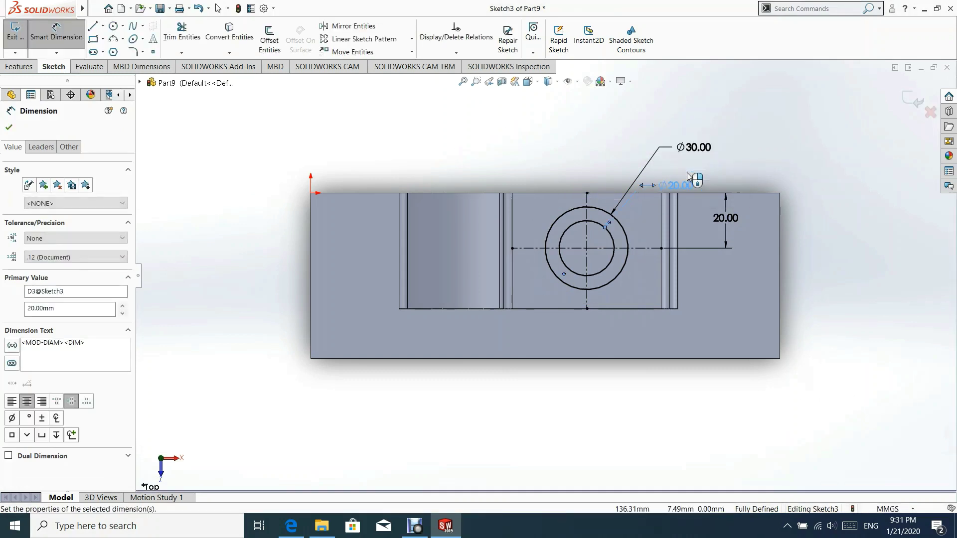
{"action": "key", "text": "Escape"}
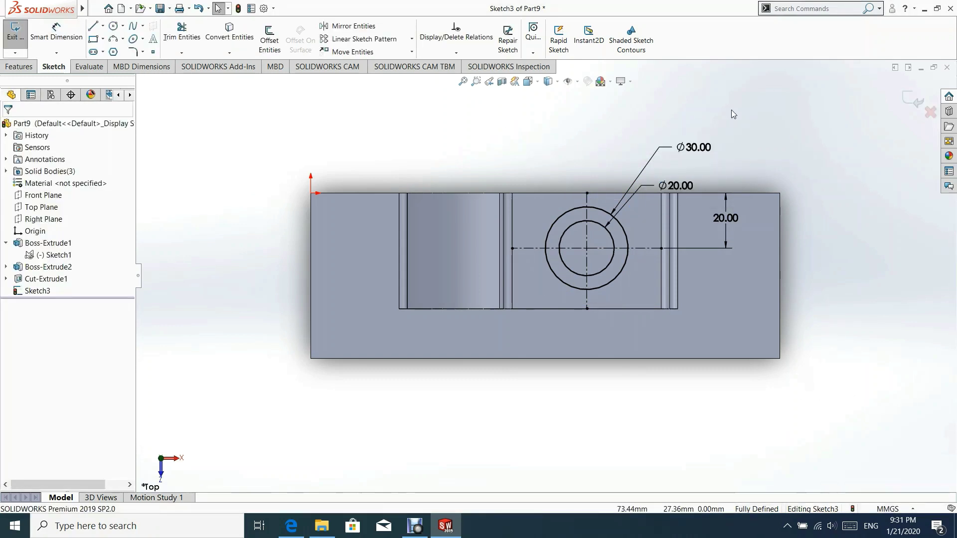
Step: Exit the sketch containing the two concentric circles
{"action": "left_click", "coordinate": [917, 98]}
{"action": "mouse_move", "coordinate": [542, 312]}
{"action": "middle_mouse_down"}
{"action": "mouse_move", "coordinate": [549, 259]}
{"action": "mouse_move", "coordinate": [589, 151]}
{"action": "middle_mouse_up"}
{"action": "scroll", "coordinate": [615, 142], "scroll_direction": "up", "scroll_amount": 1}
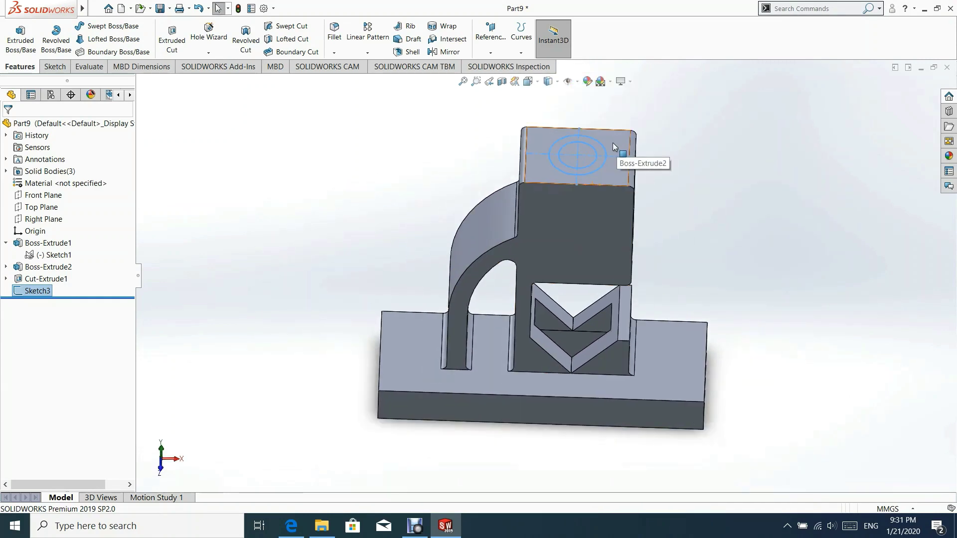
Step: Begin extruding the concentric circles upward from the upper body to a blind depth of 18 mm, with Merge result off
{"action": "scroll", "coordinate": [605, 160], "scroll_direction": "down", "scroll_amount": 3}
{"action": "middle_click_drag", "start_coordinate": [355, 209], "coordinate": [351, 225]}
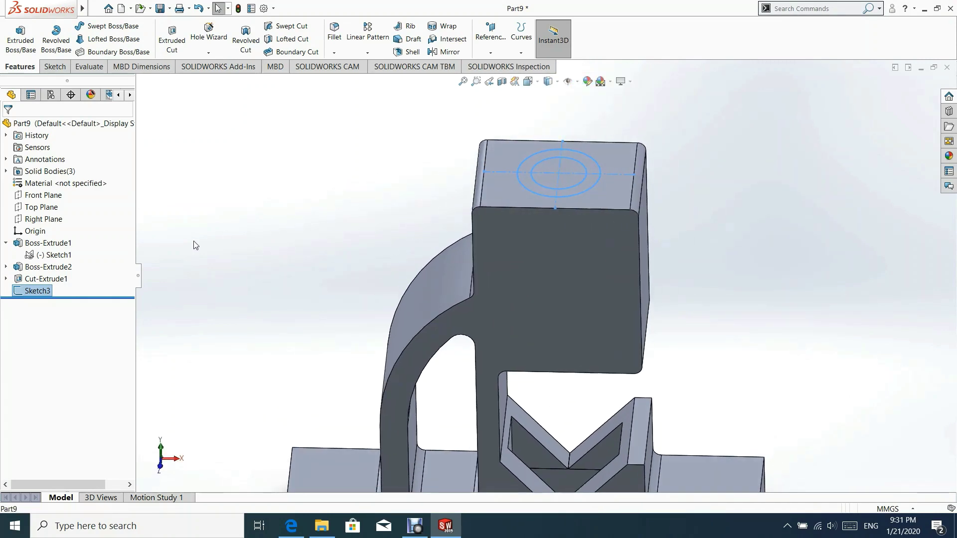
{"action": "left_click", "coordinate": [20, 40]}
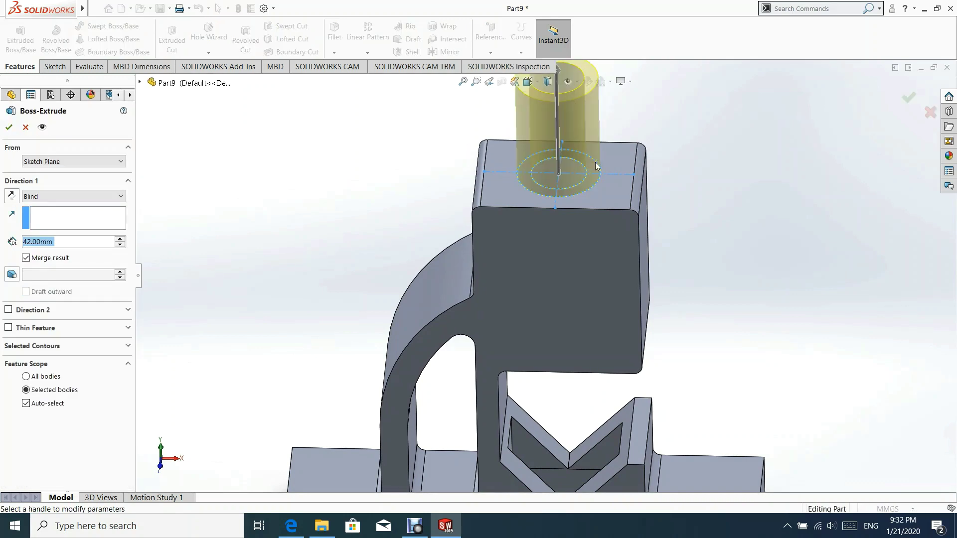
{"action": "scroll", "coordinate": [566, 157], "scroll_direction": "up", "scroll_amount": 1}
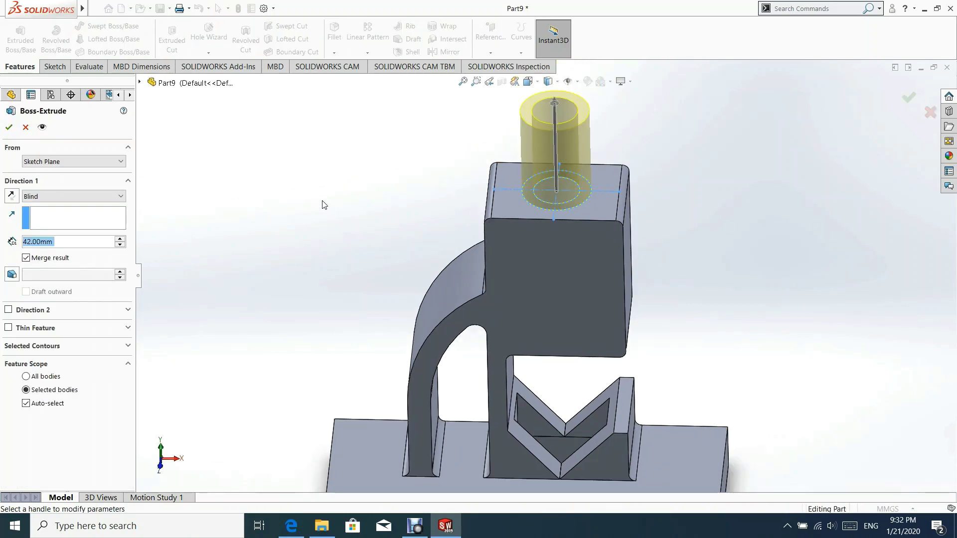
{"action": "left_click", "coordinate": [26, 258]}
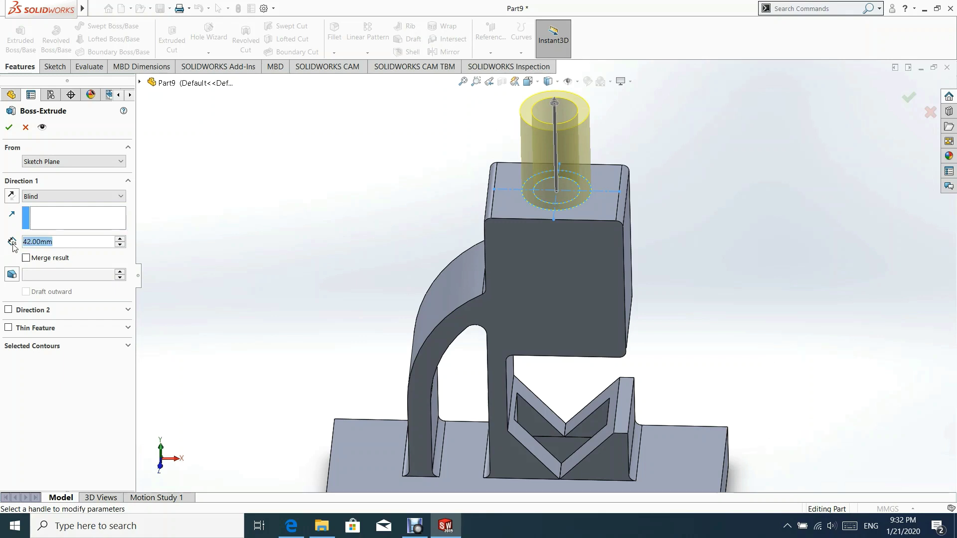
{"action": "type", "text": "18"}
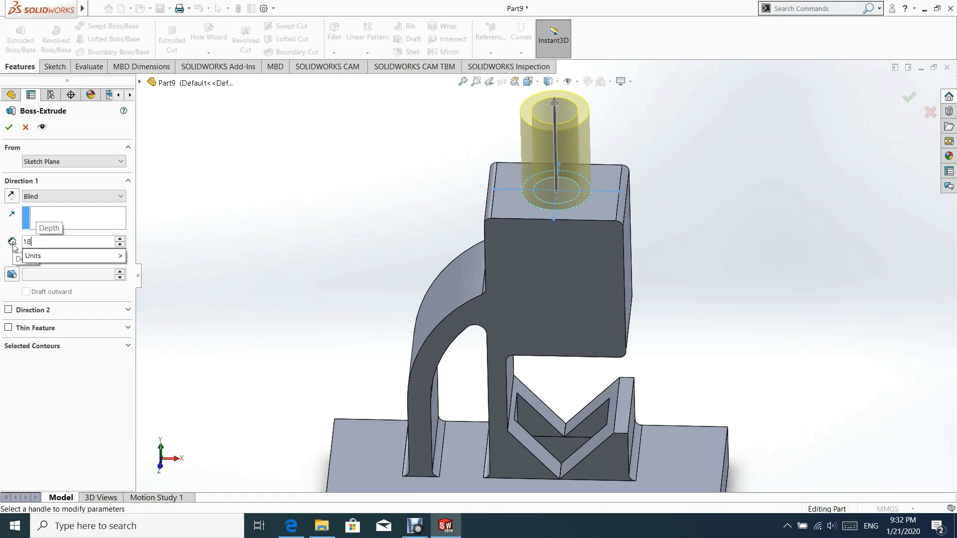
{"action": "key", "text": "Return"}
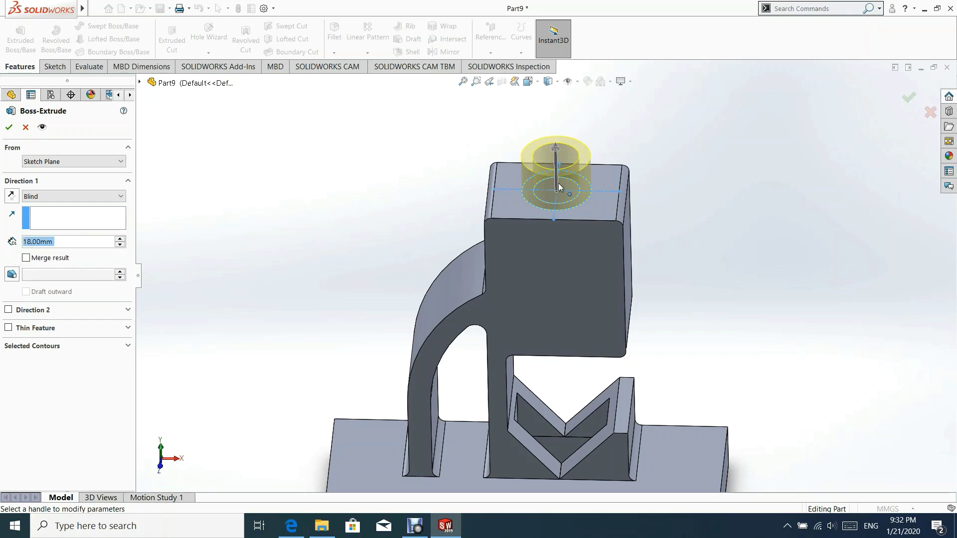
Step: Restrict the extrusion to the ring region between the two circles and complete the hollow boss
{"action": "scroll", "coordinate": [558, 184], "scroll_direction": "down", "scroll_amount": 1}
{"action": "left_click", "coordinate": [31, 346]}
{"action": "left_click", "coordinate": [46, 360]}
{"action": "right_click", "coordinate": [47, 360]}
{"action": "left_click", "coordinate": [66, 369]}
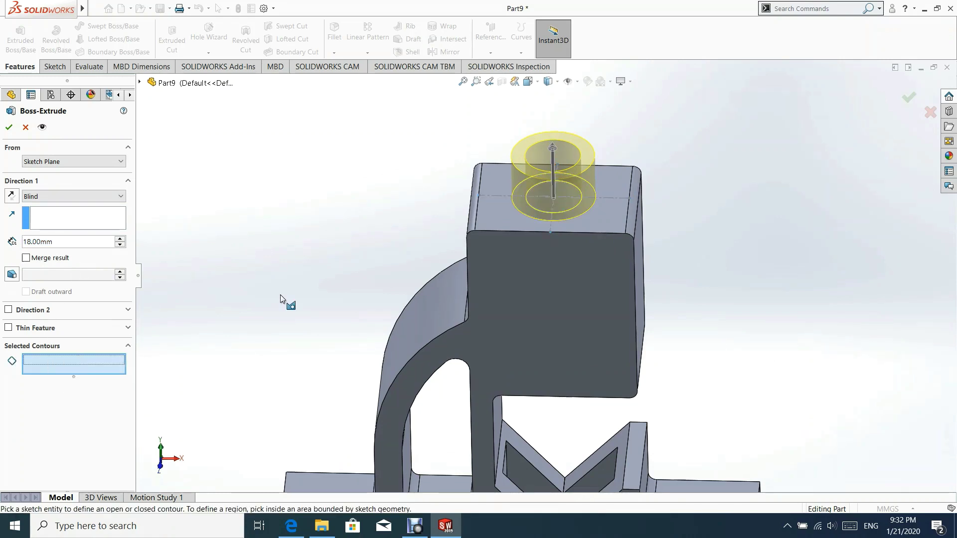
{"action": "left_click", "coordinate": [583, 190]}
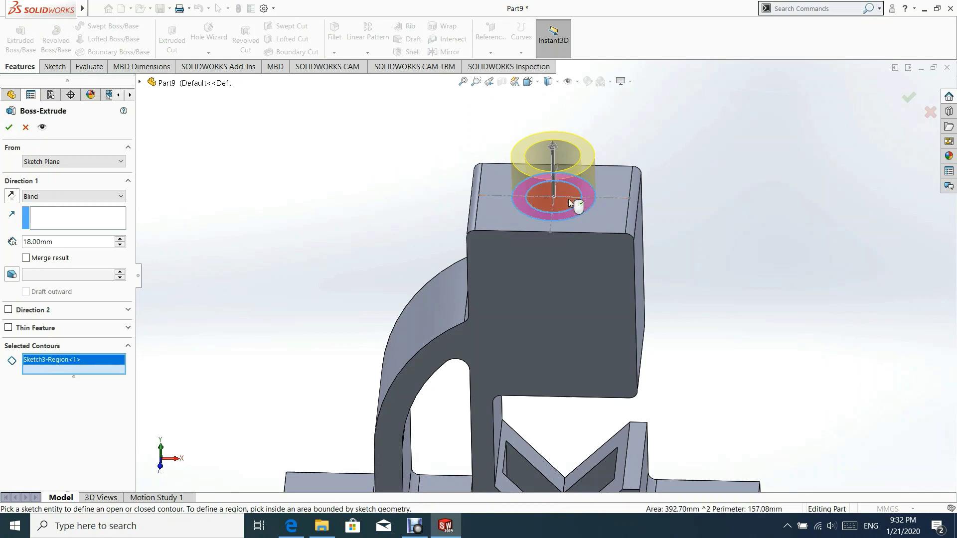
{"action": "left_click", "coordinate": [568, 203]}
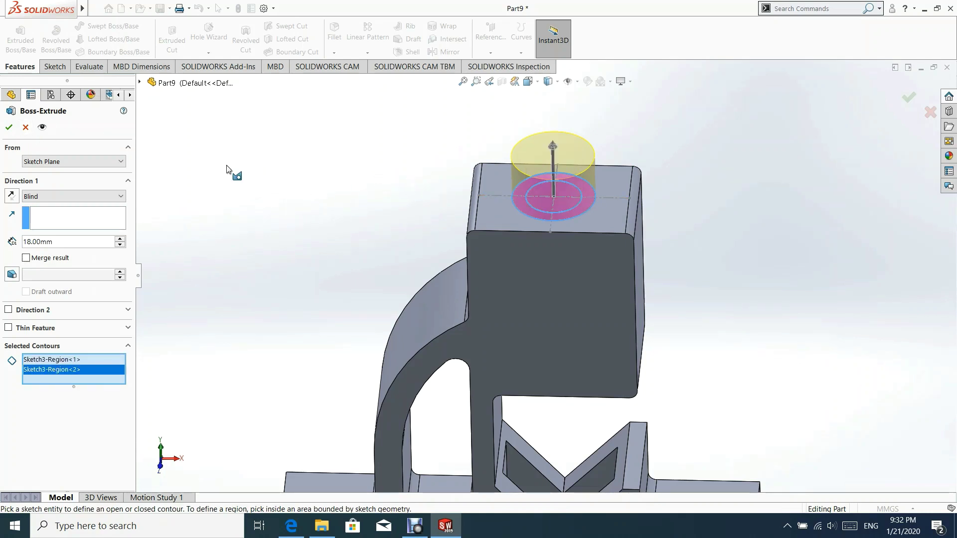
{"action": "left_click", "coordinate": [567, 200]}
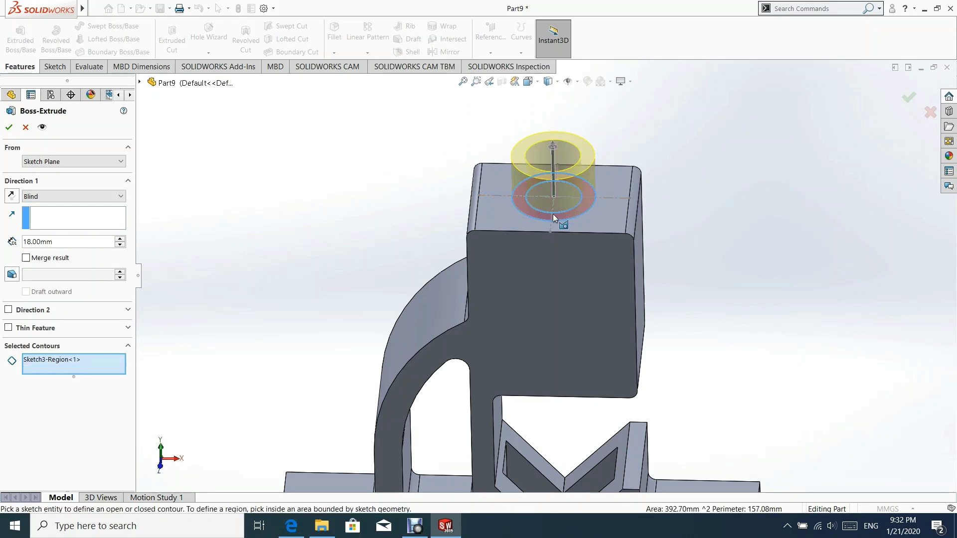
{"action": "left_click", "coordinate": [9, 127]}
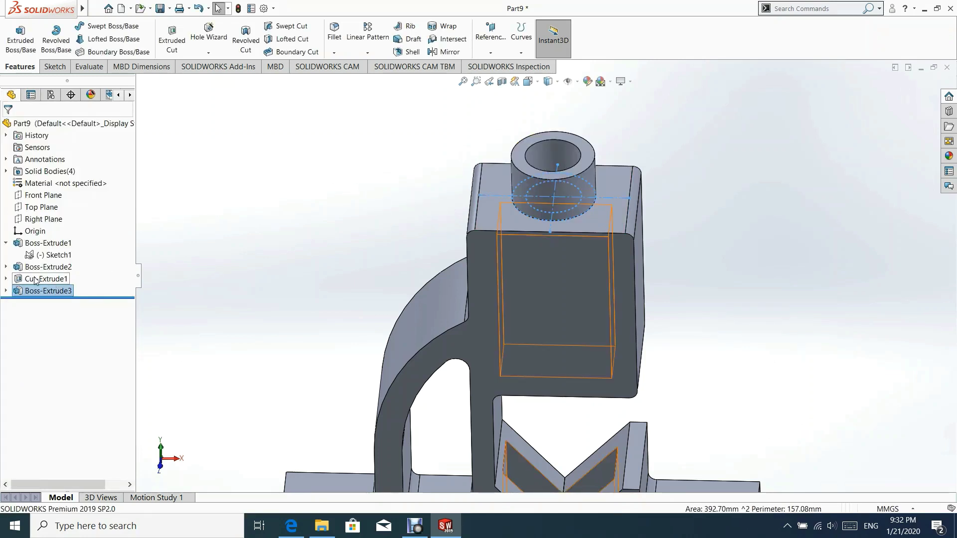
Step: Begin an extruded cut from the same concentric-circle sketch, using only the inner circle's region as the contour
{"action": "left_click", "coordinate": [6, 291]}
{"action": "left_click", "coordinate": [49, 303]}
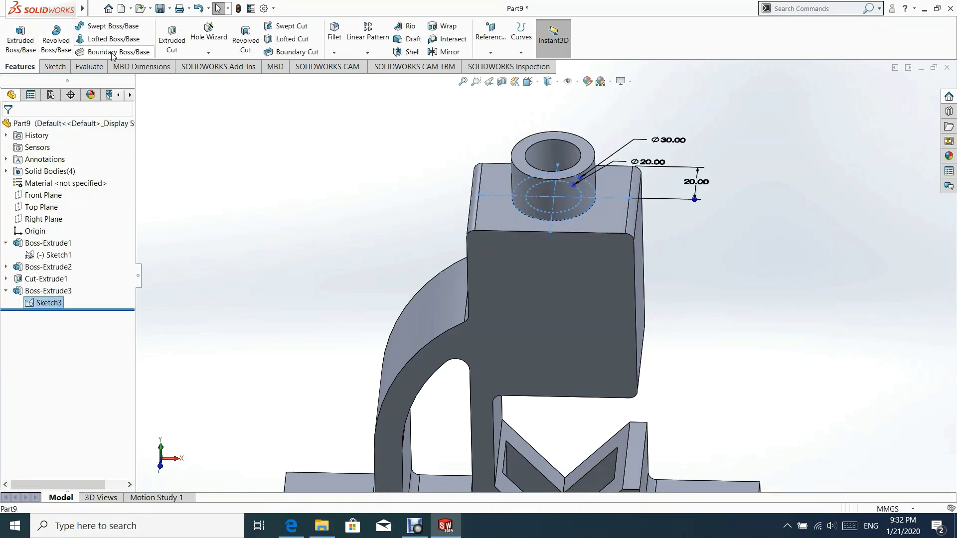
{"action": "left_click", "coordinate": [172, 41]}
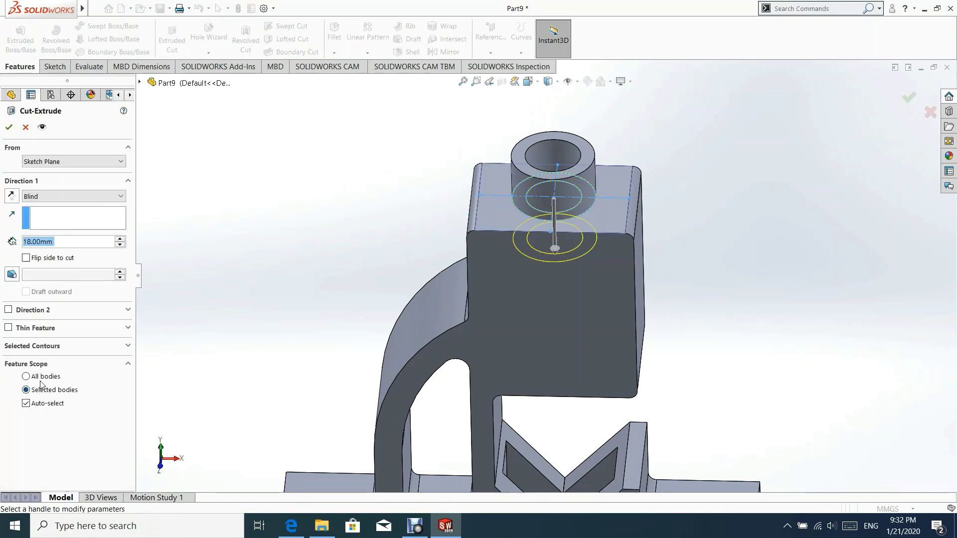
{"action": "left_click", "coordinate": [34, 346]}
{"action": "right_click", "coordinate": [44, 367]}
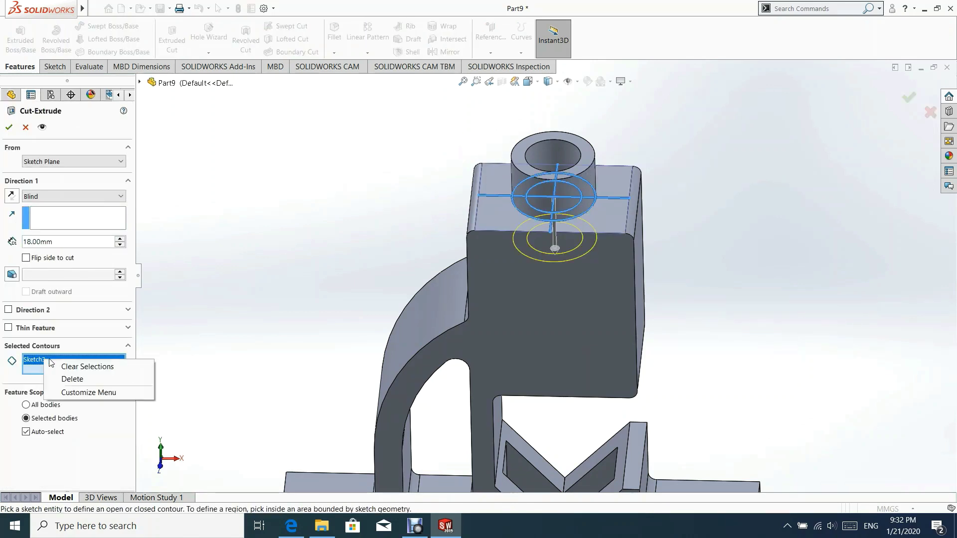
{"action": "left_click", "coordinate": [68, 368]}
{"action": "mouse_move", "coordinate": [563, 163]}
{"action": "middle_mouse_down"}
{"action": "mouse_move", "coordinate": [557, 198]}
{"action": "mouse_move", "coordinate": [527, 178]}
{"action": "mouse_move", "coordinate": [524, 127]}
{"action": "middle_mouse_up"}
{"action": "left_click", "coordinate": [563, 198]}
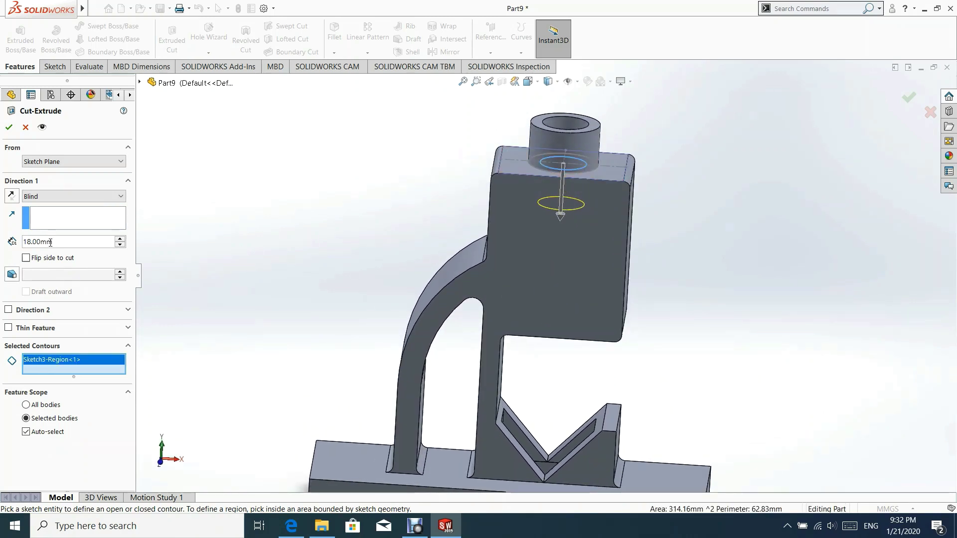
Step: Set the inner circle's cut to Through All and complete it
{"action": "left_click", "coordinate": [48, 196]}
{"action": "left_click", "coordinate": [57, 216]}
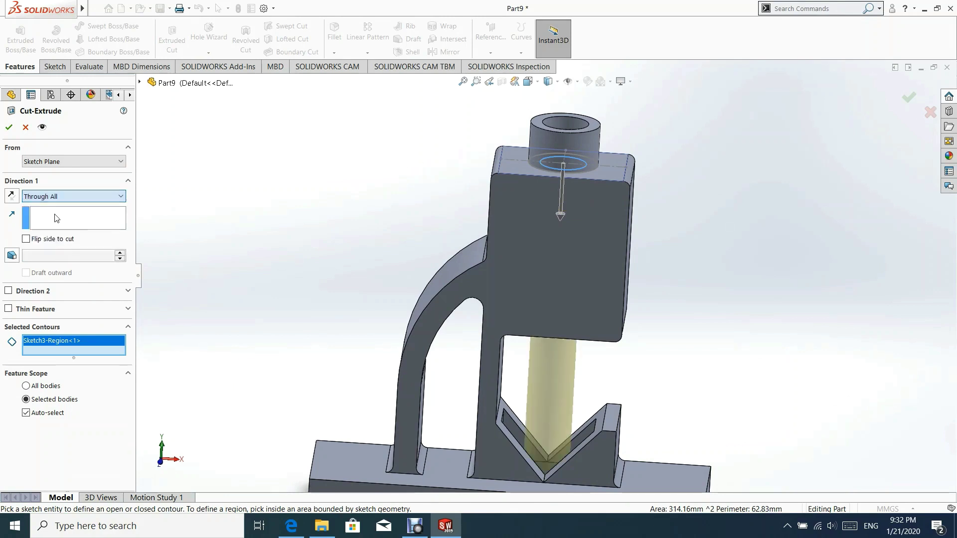
{"action": "left_click", "coordinate": [10, 127]}
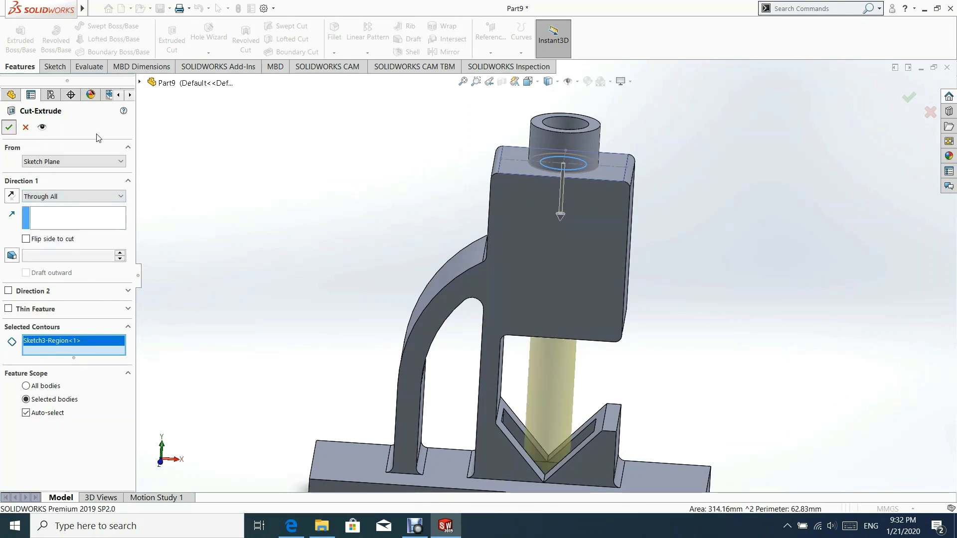
{"action": "left_click", "coordinate": [280, 152]}
Step: Start a sketch on the upper body's outer side face, opposite the curved arm, and view it face-on
{"action": "mouse_move", "coordinate": [668, 160]}
{"action": "middle_mouse_down"}
{"action": "mouse_move", "coordinate": [666, 189]}
{"action": "mouse_move", "coordinate": [662, 167]}
{"action": "middle_mouse_up"}
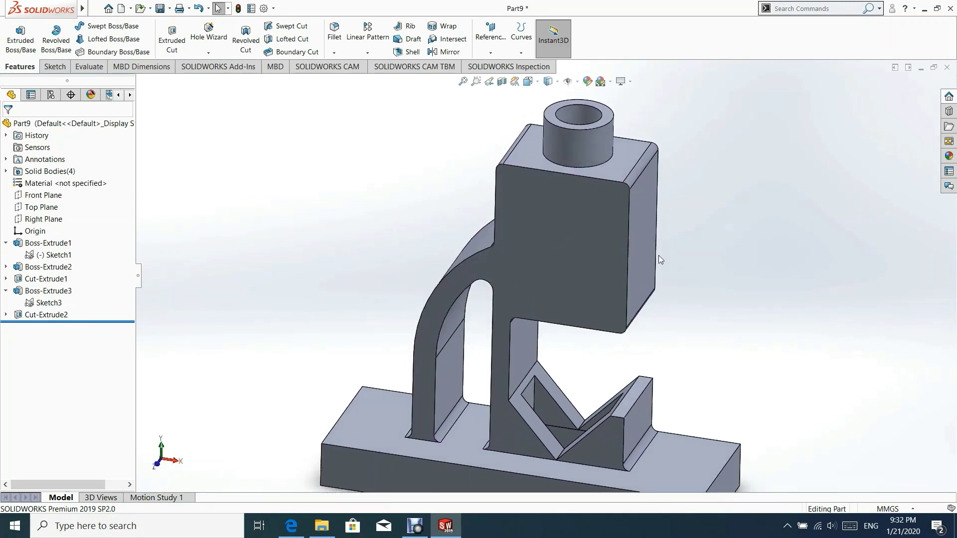
{"action": "scroll", "coordinate": [624, 220], "scroll_direction": "up", "scroll_amount": 3}
{"action": "left_click", "coordinate": [605, 242]}
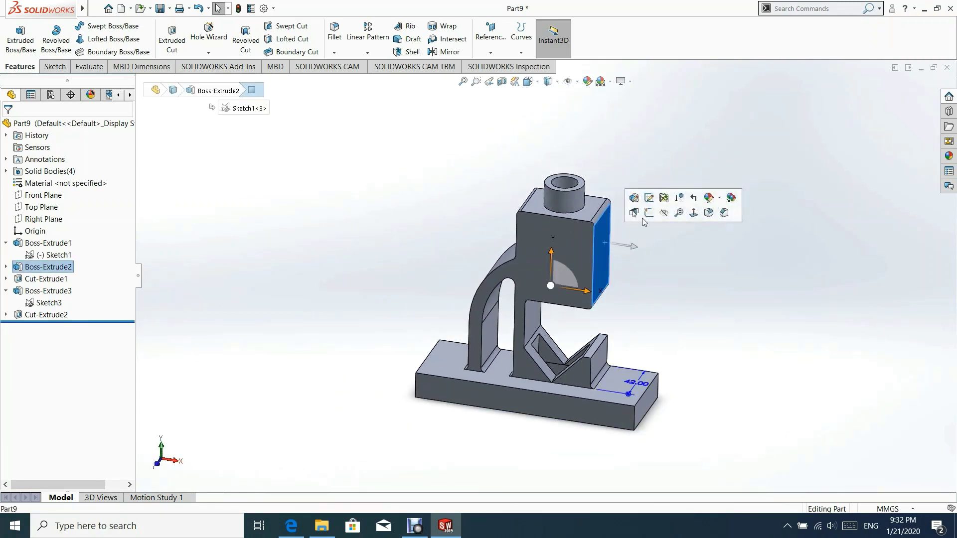
{"action": "left_click", "coordinate": [648, 215]}
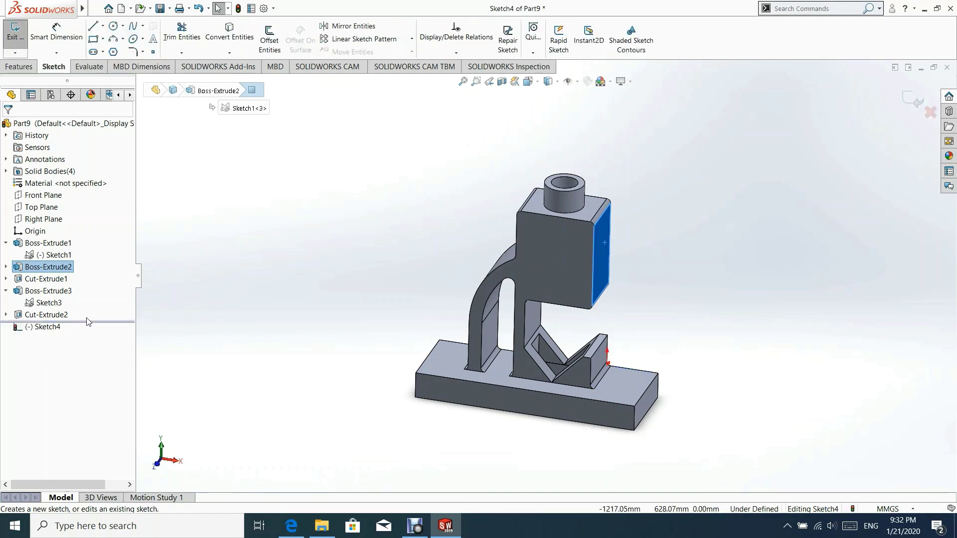
{"action": "left_click", "coordinate": [52, 329]}
{"action": "left_click", "coordinate": [73, 318]}
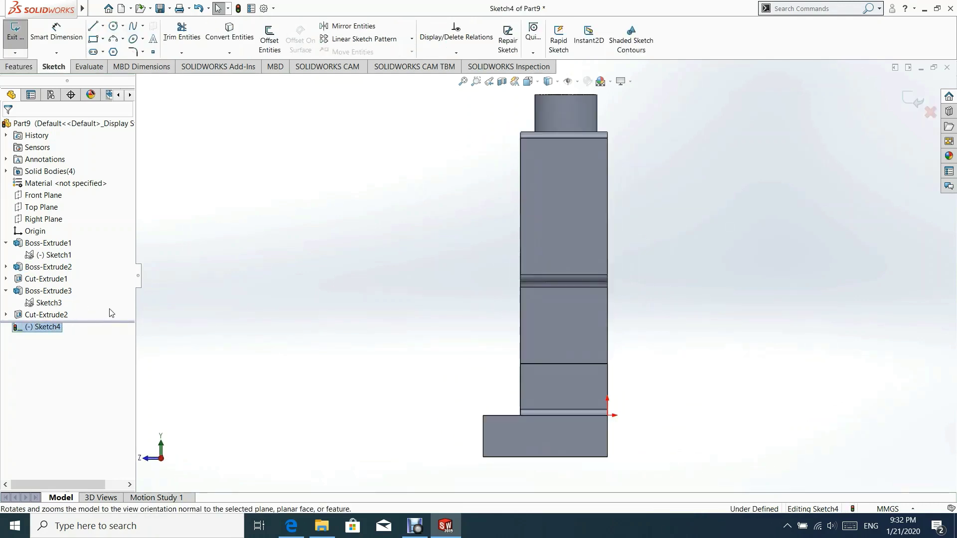
Step: Sketch a circle with a radius of about 7 mm in the upper part of the side face
{"action": "left_click", "coordinate": [114, 25]}
{"action": "left_click", "coordinate": [569, 176]}
{"action": "left_click", "coordinate": [584, 179]}
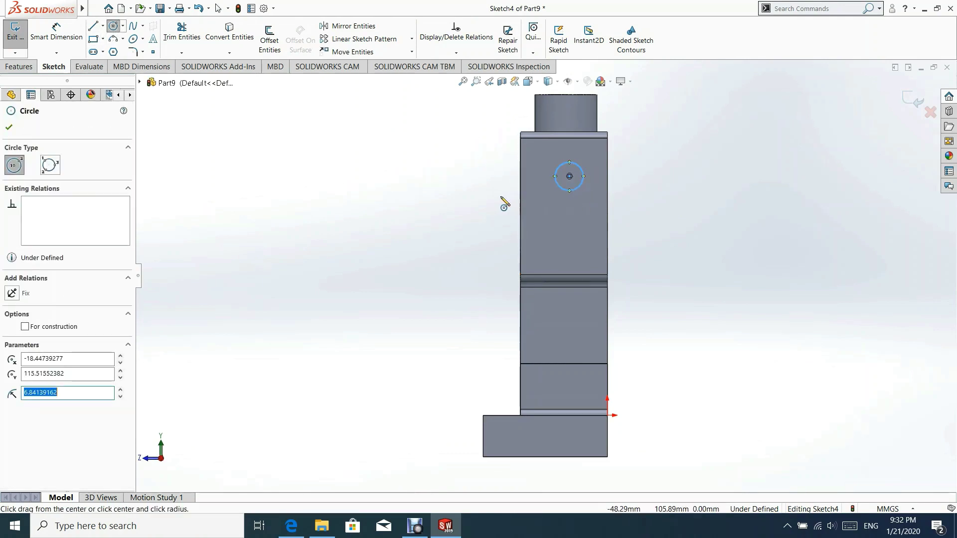
{"action": "key", "text": "Escape"}
Step: Dimension the circle's center 20 mm from the back vertical edge of the upper body
{"action": "left_click", "coordinate": [56, 32]}
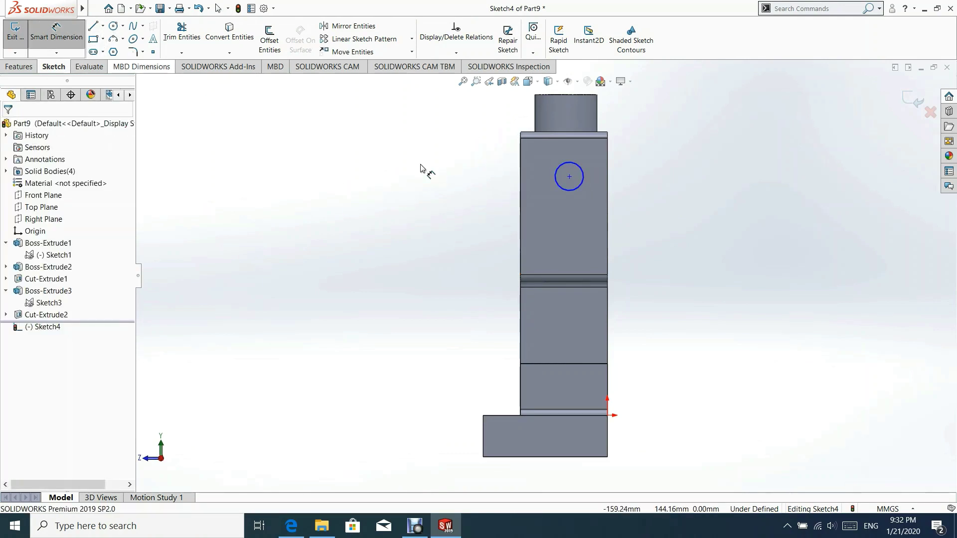
{"action": "left_click", "coordinate": [570, 177]}
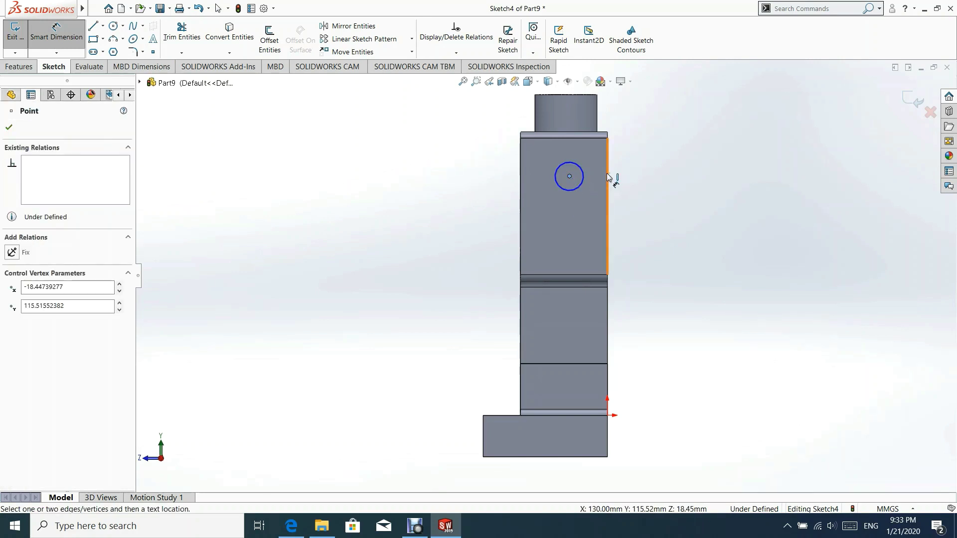
{"action": "left_click", "coordinate": [607, 178]}
{"action": "left_click", "coordinate": [588, 221]}
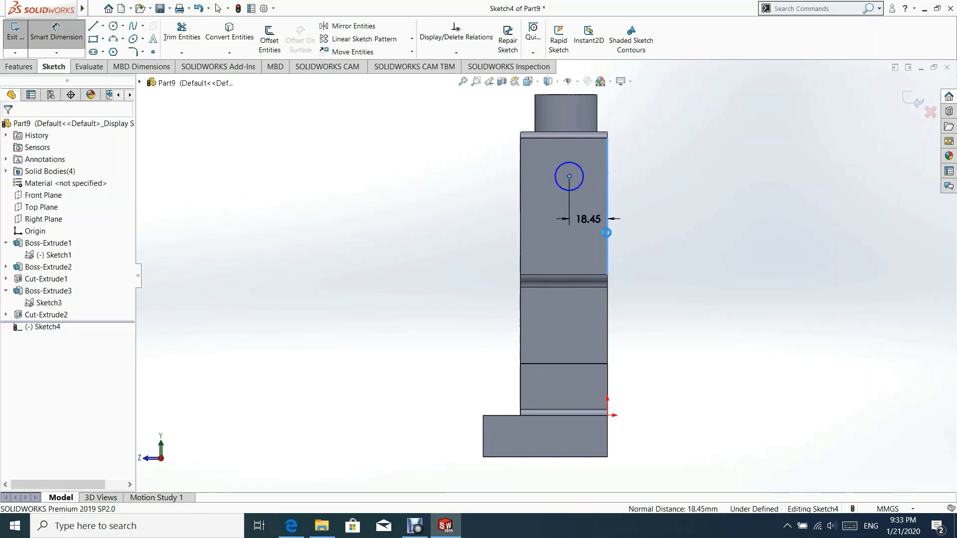
{"action": "type", "text": "20"}
{"action": "key", "text": "Return"}
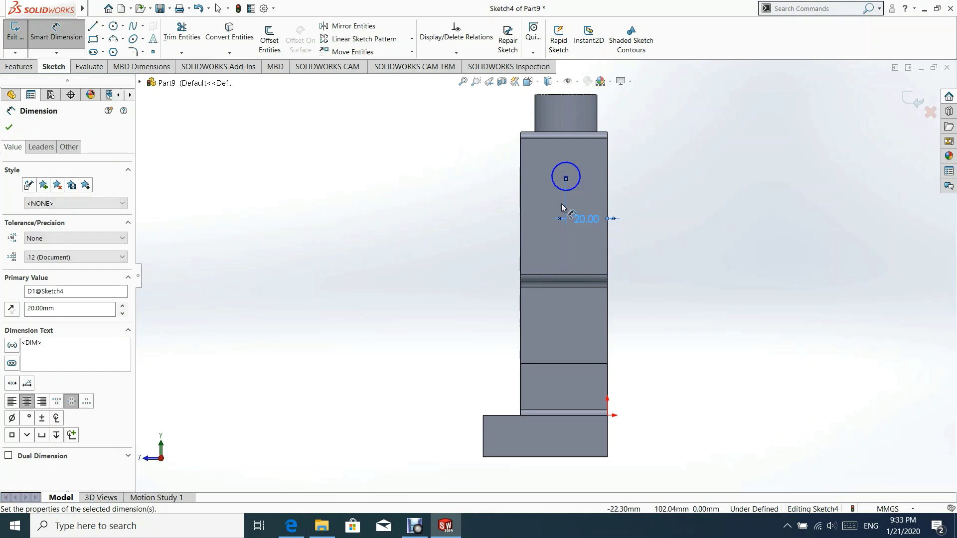
{"action": "key", "text": "Escape"}
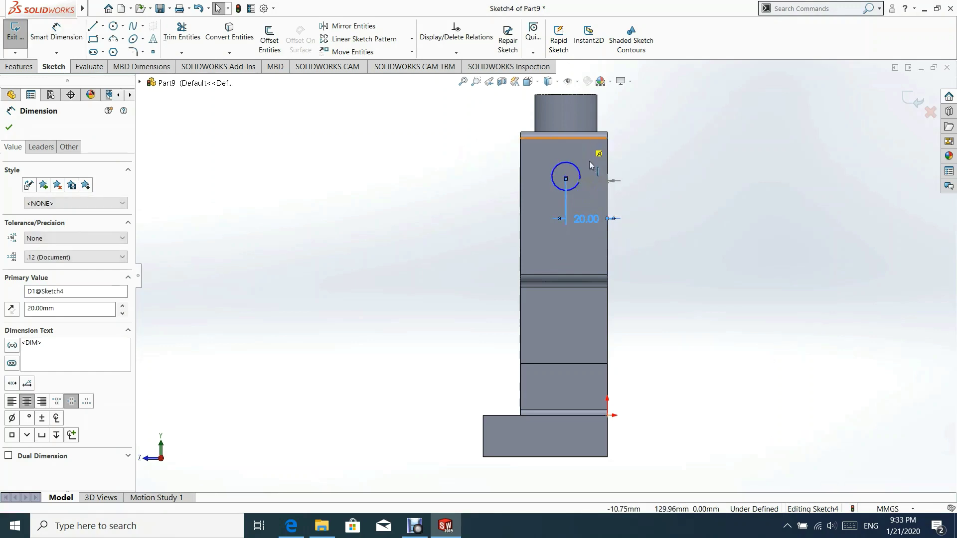
{"action": "left_click", "coordinate": [10, 127]}
Step: Dimension the circle's center 35 mm below the top of the hollow cylindrical boss
{"action": "left_click", "coordinate": [56, 31]}
{"action": "left_click", "coordinate": [566, 176]}
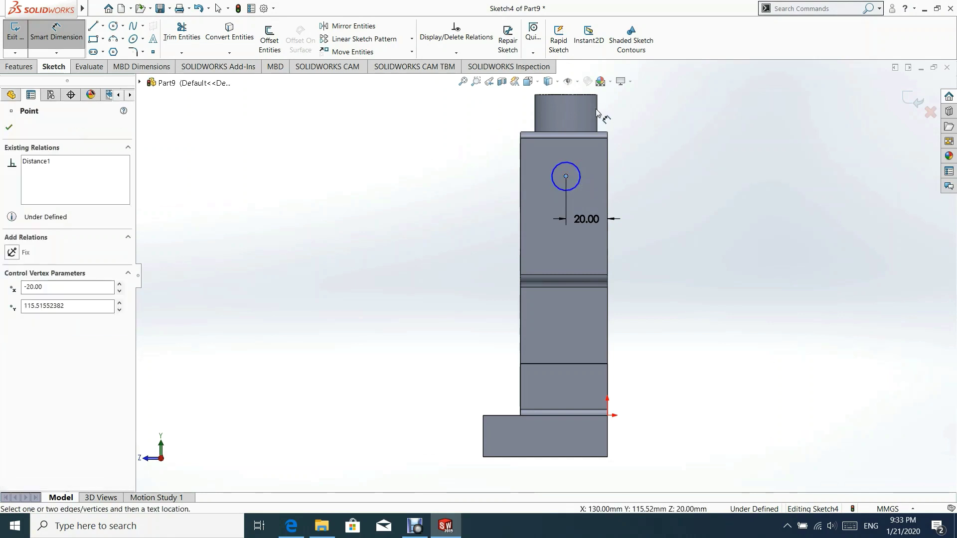
{"action": "left_click", "coordinate": [587, 95]}
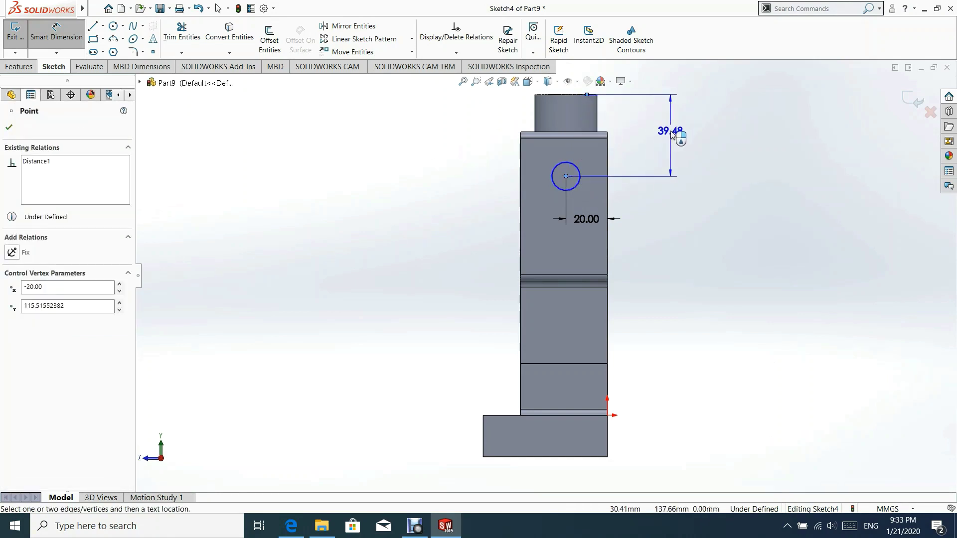
{"action": "left_click", "coordinate": [670, 131]}
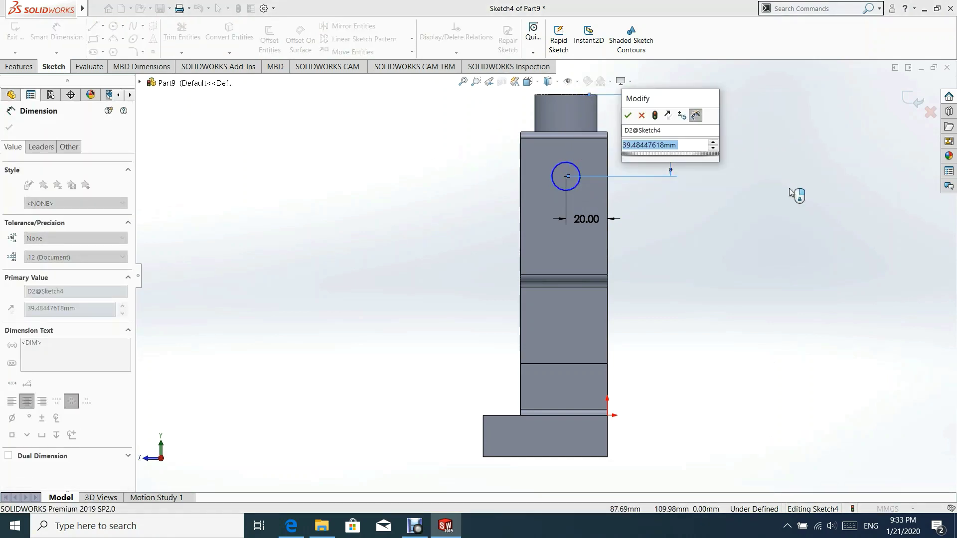
{"action": "type", "text": "35"}
{"action": "key", "text": "Return"}
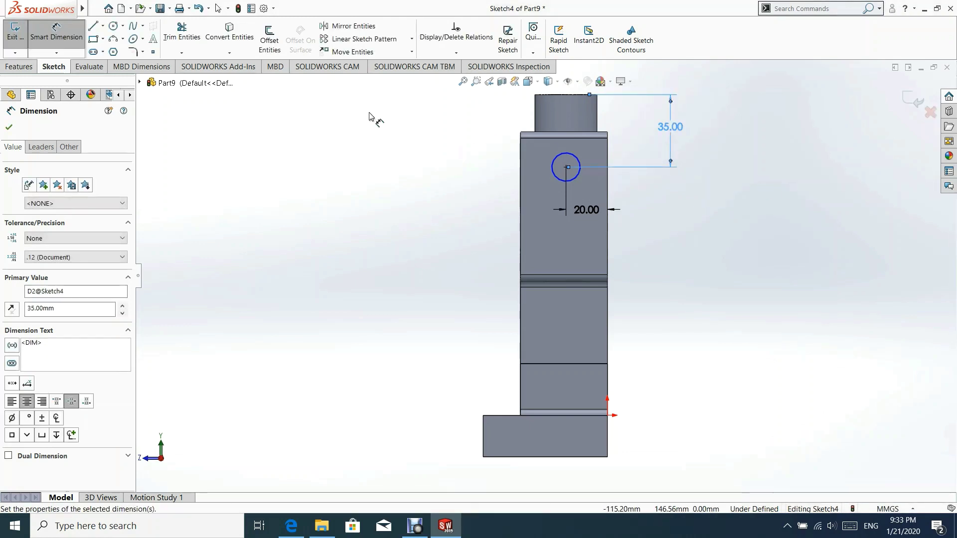
Step: Dimension the side-face circle with a diameter of 8 mm and exit the sketch
{"action": "left_click", "coordinate": [553, 159]}
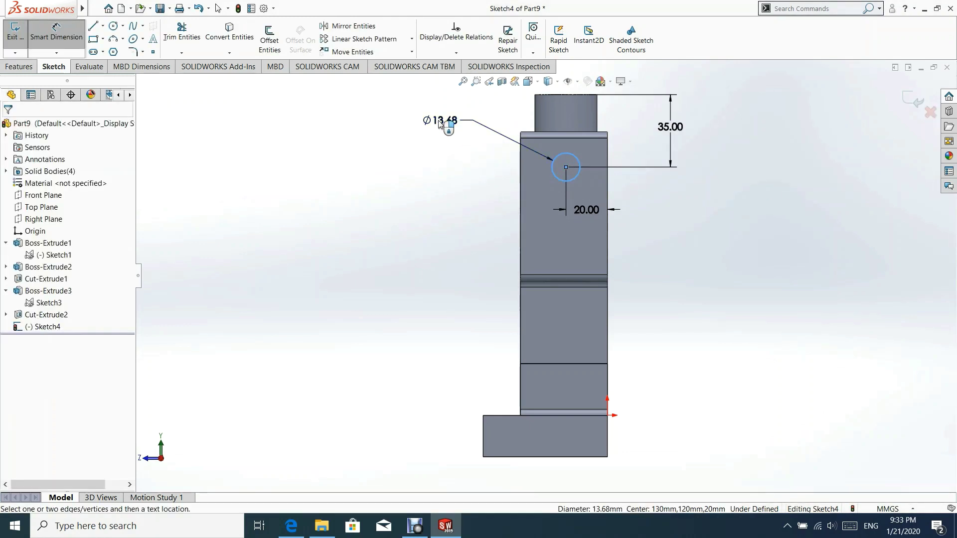
{"action": "left_click", "coordinate": [446, 134]}
{"action": "type", "text": "10"}
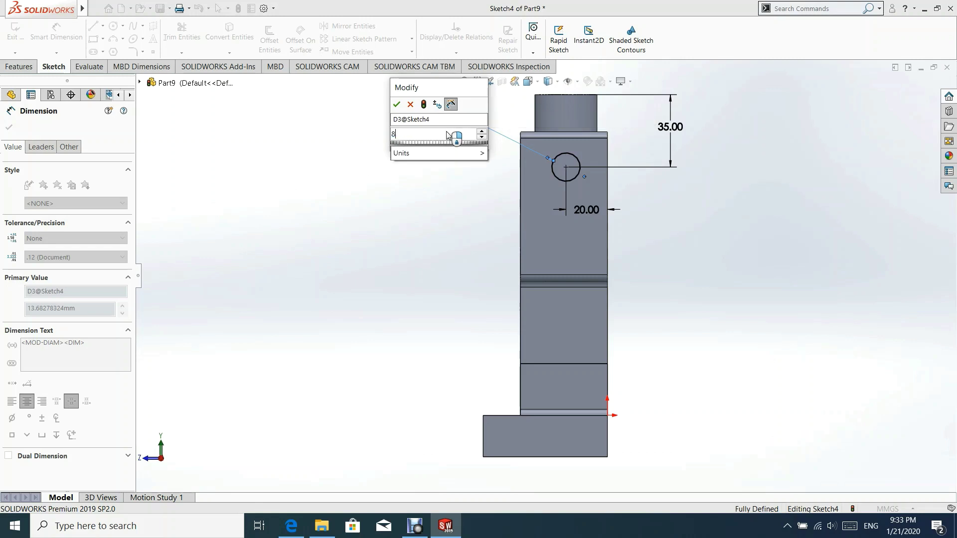
{"action": "key", "text": "Return"}
{"action": "left_click", "coordinate": [9, 129]}
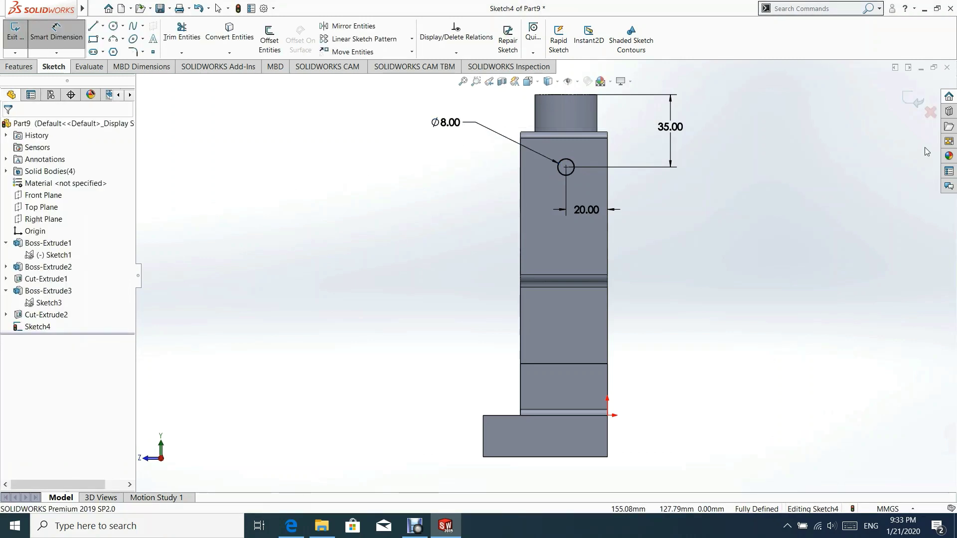
{"action": "left_click", "coordinate": [917, 100]}
{"action": "mouse_move", "coordinate": [578, 230]}
{"action": "middle_mouse_down"}
{"action": "mouse_move", "coordinate": [550, 250]}
{"action": "mouse_move", "coordinate": [204, 309]}
{"action": "middle_mouse_up"}
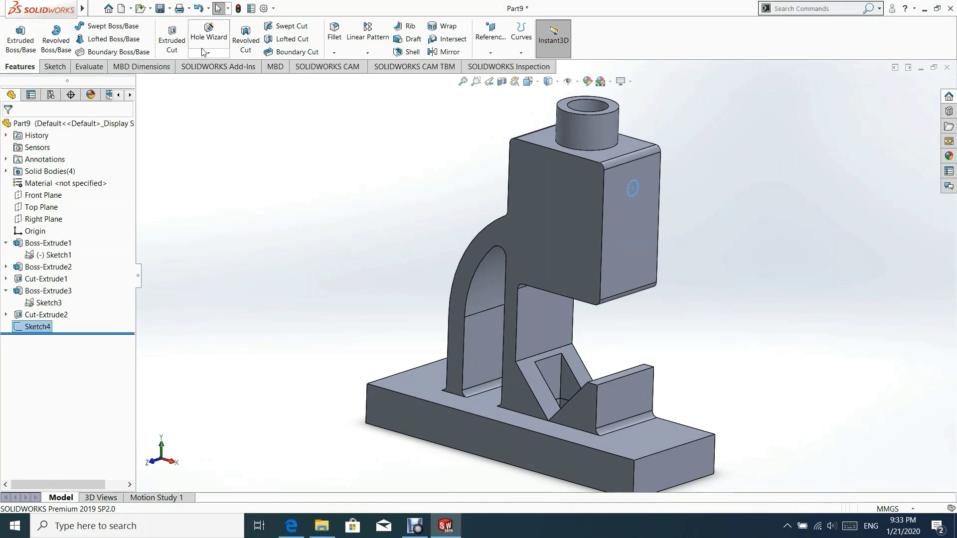
Step: Cut the 8 mm side-face circle through all of the upper body with an Extruded Cut
{"action": "left_click", "coordinate": [172, 40]}
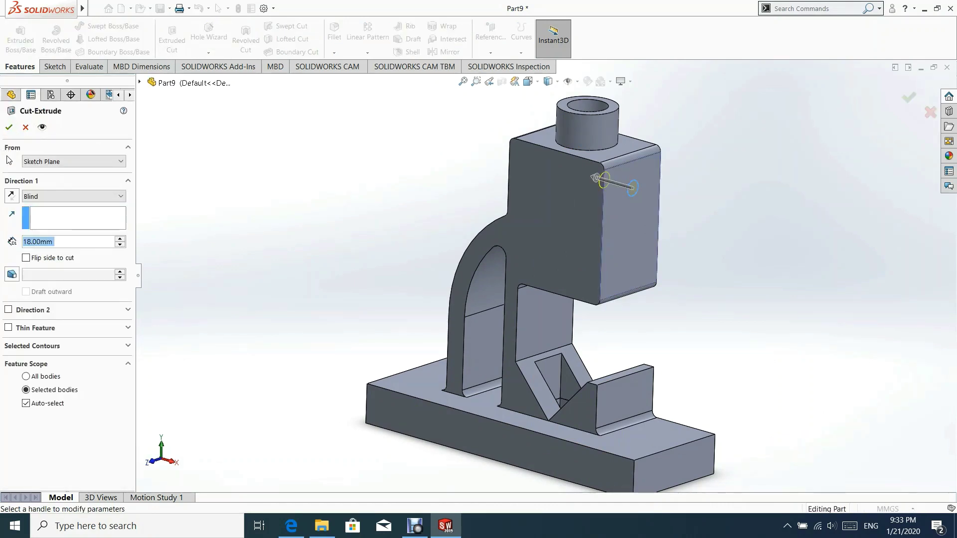
{"action": "left_click", "coordinate": [47, 196]}
{"action": "left_click", "coordinate": [54, 215]}
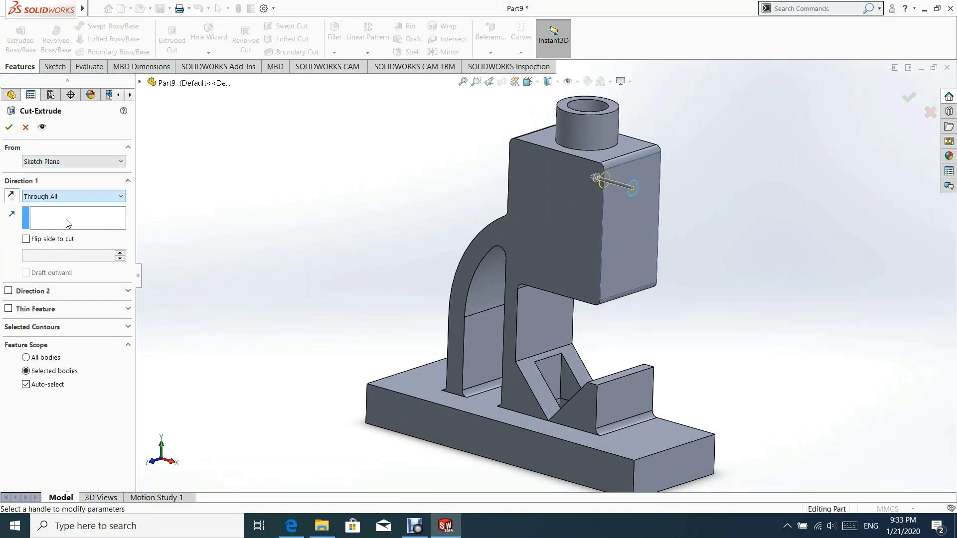
{"action": "left_click", "coordinate": [9, 127]}
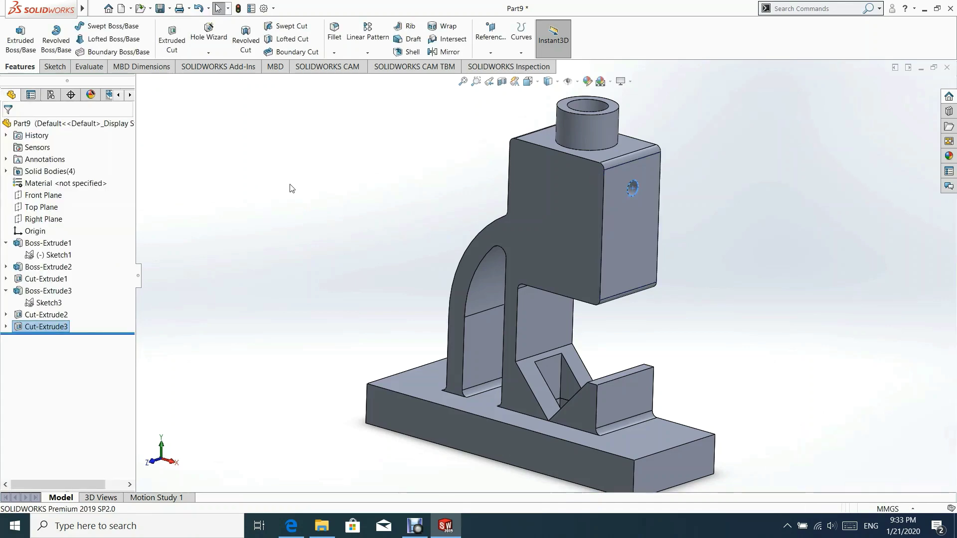
Step: Fillet the four vertical corner edges of the base with a 5 mm radius
{"action": "middle_click_drag", "start_coordinate": [423, 163], "coordinate": [424, 202]}
{"action": "scroll", "coordinate": [617, 293], "scroll_direction": "up", "scroll_amount": 2}
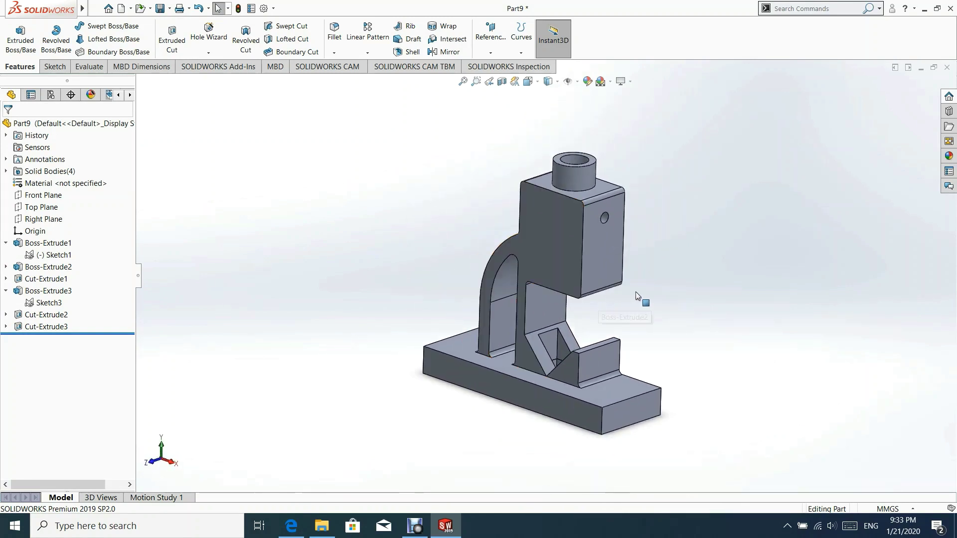
{"action": "scroll", "coordinate": [621, 291], "scroll_direction": "down", "scroll_amount": 1}
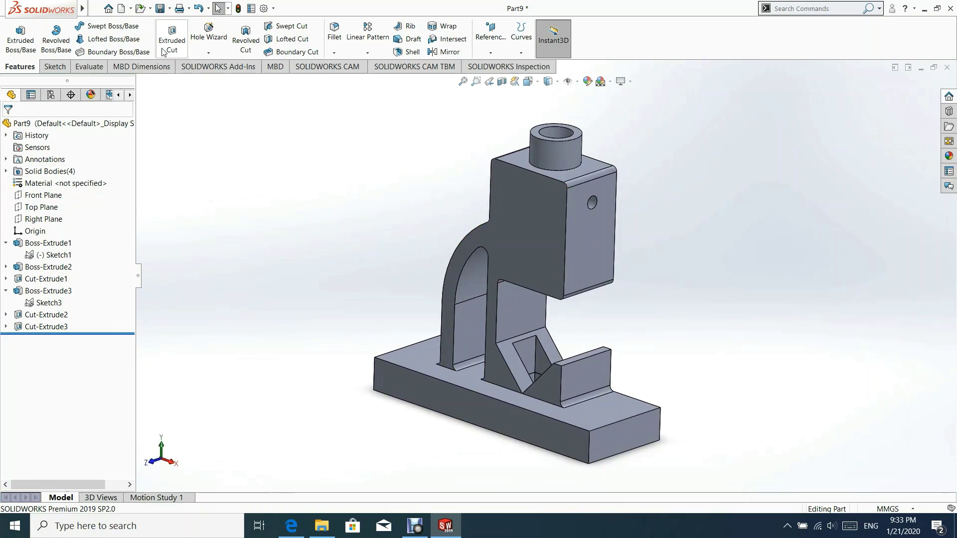
{"action": "left_click", "coordinate": [333, 36]}
{"action": "left_click", "coordinate": [46, 224]}
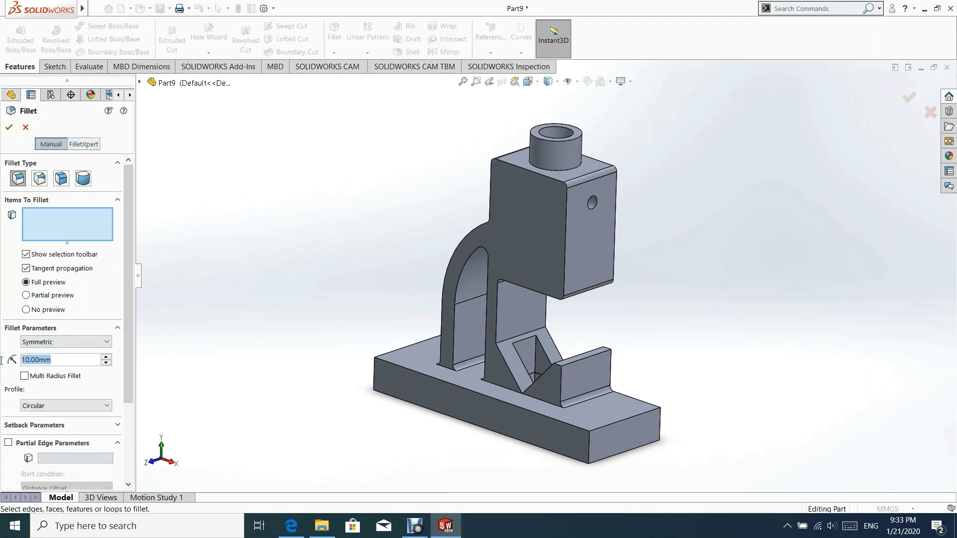
{"action": "type", "text": "5"}
{"action": "key", "text": "Return"}
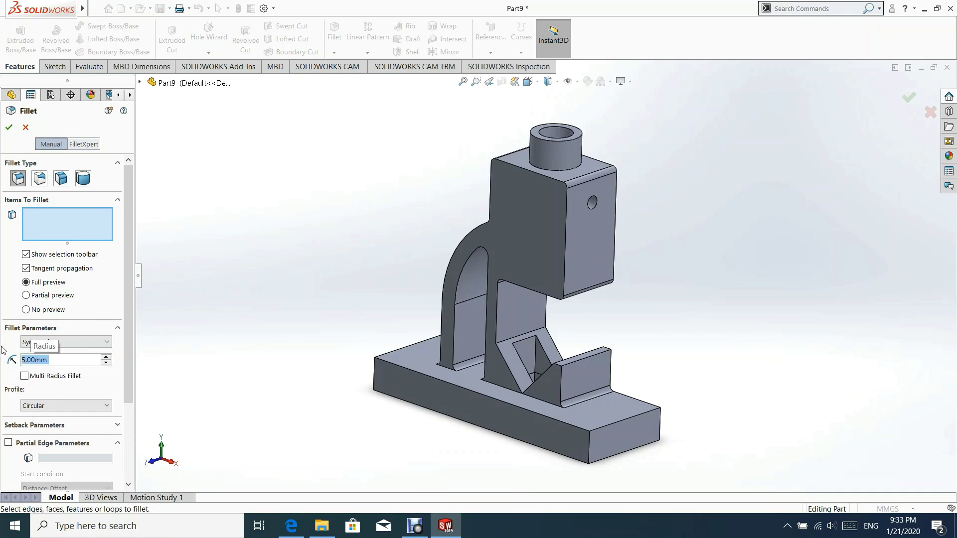
{"action": "left_click", "coordinate": [590, 445]}
{"action": "left_click", "coordinate": [378, 374]}
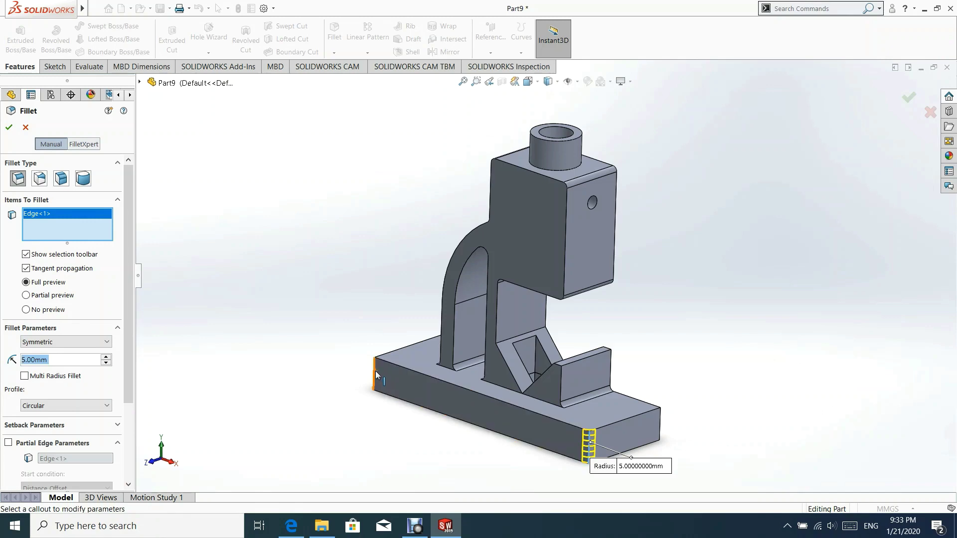
{"action": "middle_click_drag", "start_coordinate": [424, 384], "coordinate": [348, 383]}
{"action": "left_click", "coordinate": [341, 374]}
{"action": "middle_click_drag", "start_coordinate": [409, 396], "coordinate": [247, 398]}
{"action": "left_click", "coordinate": [209, 435]}
{"action": "scroll", "coordinate": [344, 420], "scroll_direction": "up", "scroll_amount": 3}
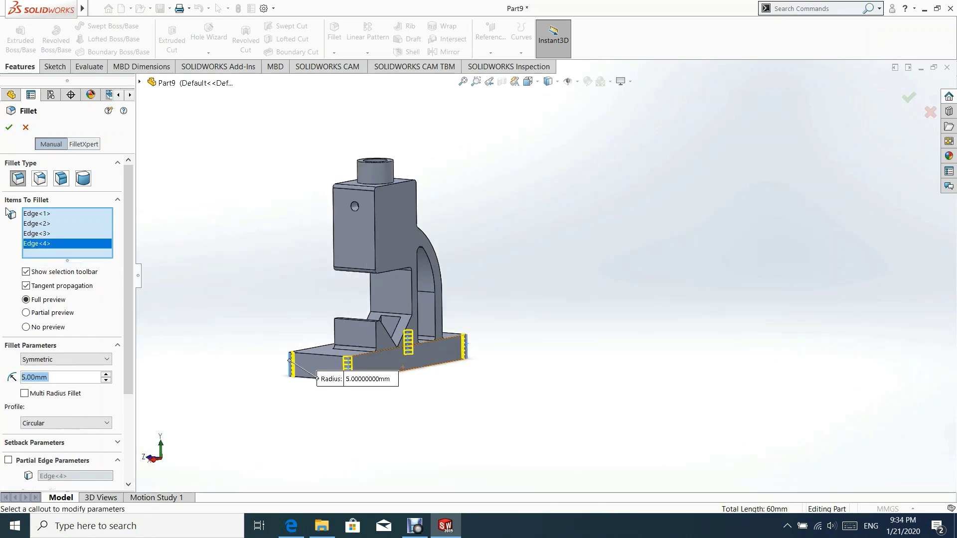
{"action": "left_click", "coordinate": [9, 127]}
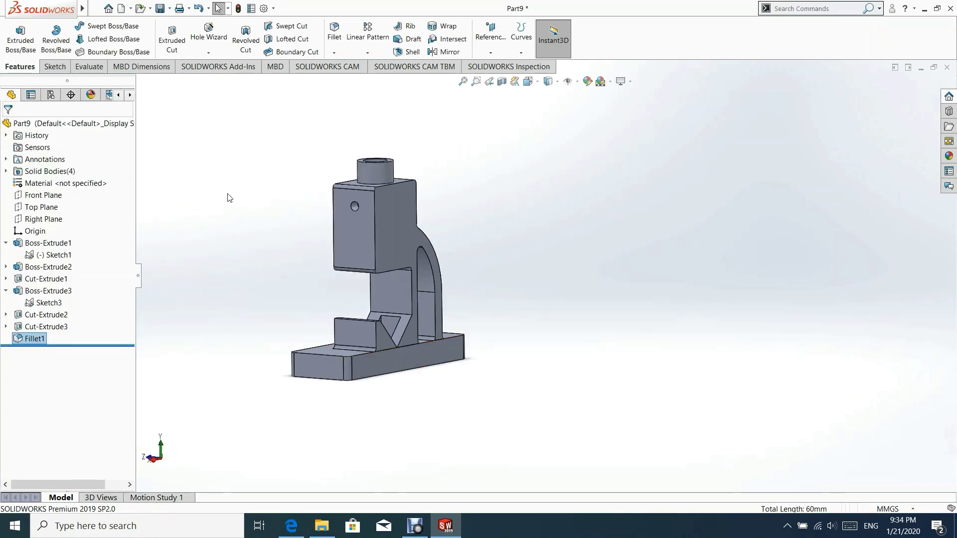
Step: Start a sketch on the top face of the base and orient the model to the Top view
{"action": "middle_click_drag", "start_coordinate": [272, 208], "coordinate": [275, 323]}
{"action": "left_click", "coordinate": [277, 319]}
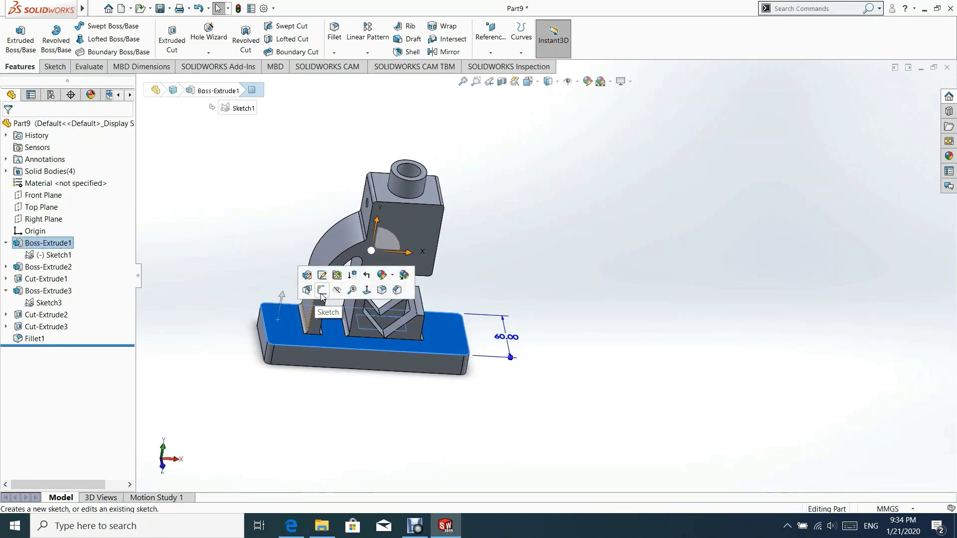
{"action": "left_click", "coordinate": [355, 277]}
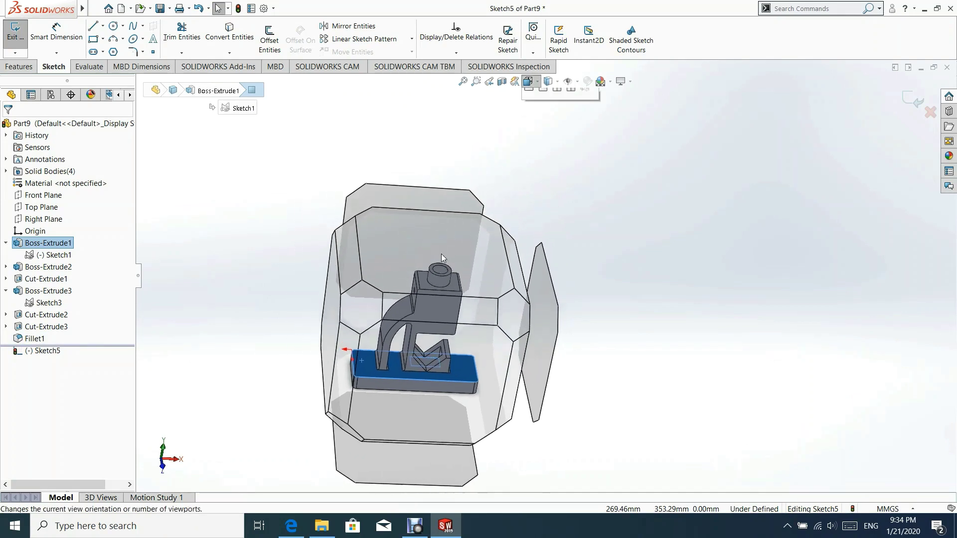
{"action": "left_click", "coordinate": [492, 293]}
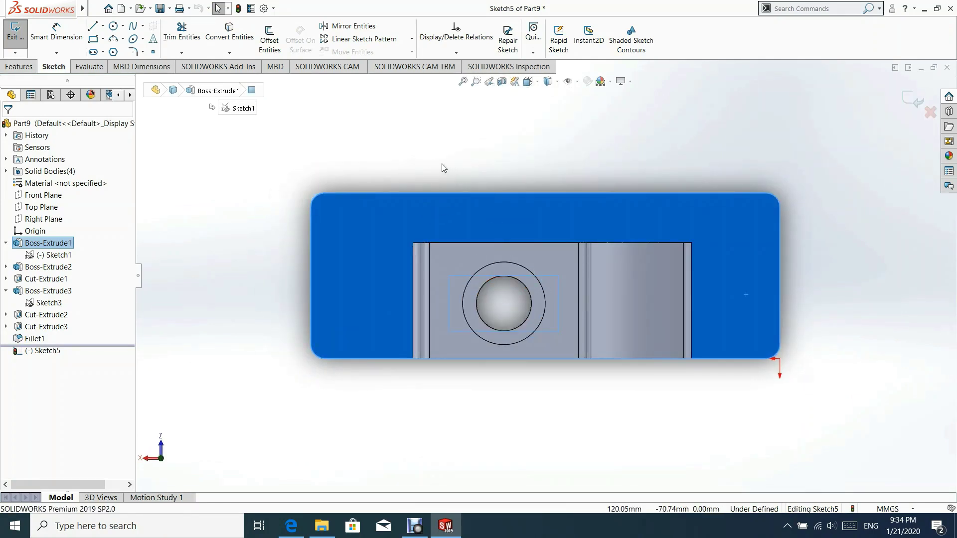
{"action": "middle_click_drag", "start_coordinate": [418, 238], "coordinate": [614, 348]}
{"action": "scroll", "coordinate": [603, 315], "scroll_direction": "up", "scroll_amount": 5}
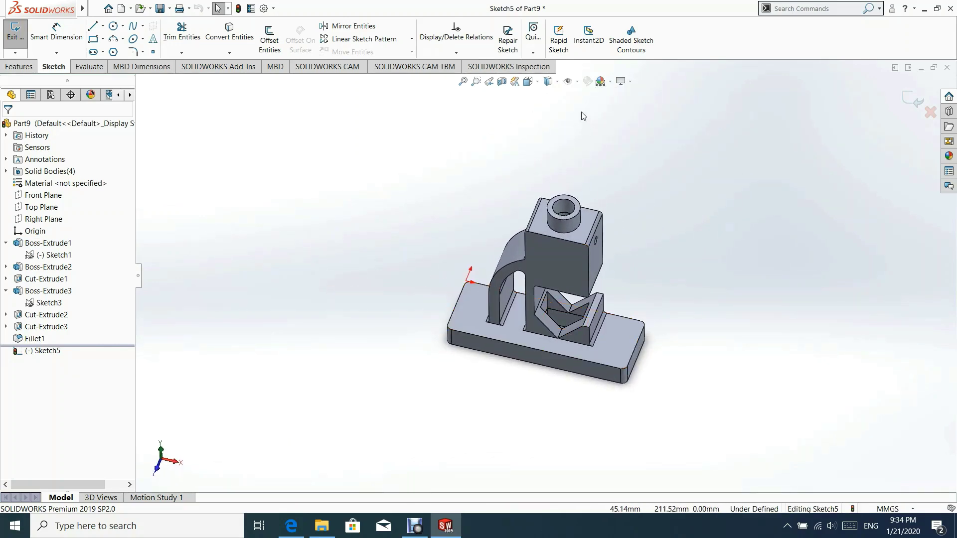
{"action": "left_click", "coordinate": [528, 81]}
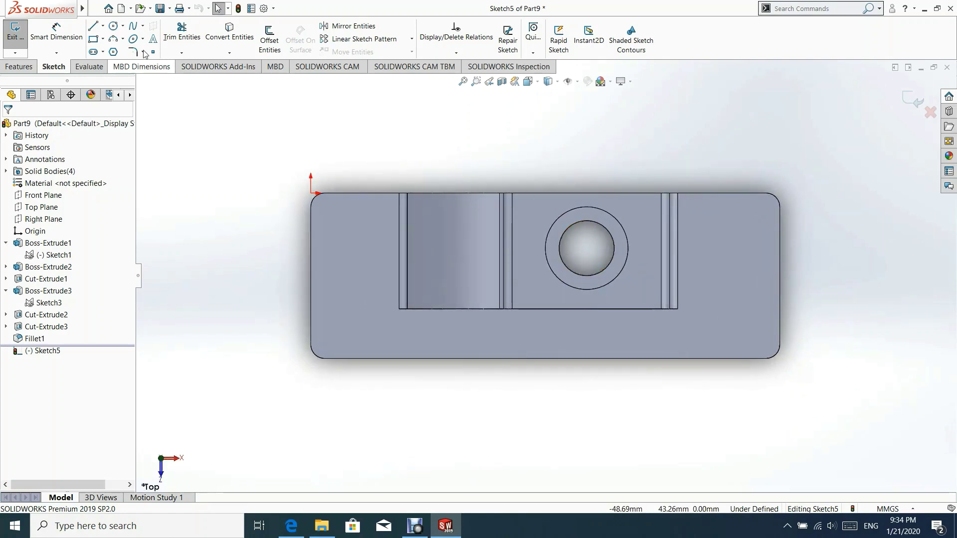
Step: Sketch two circles of about 17 mm diameter and about 134 mm apart, one near each end of the base
{"action": "left_click", "coordinate": [113, 26]}
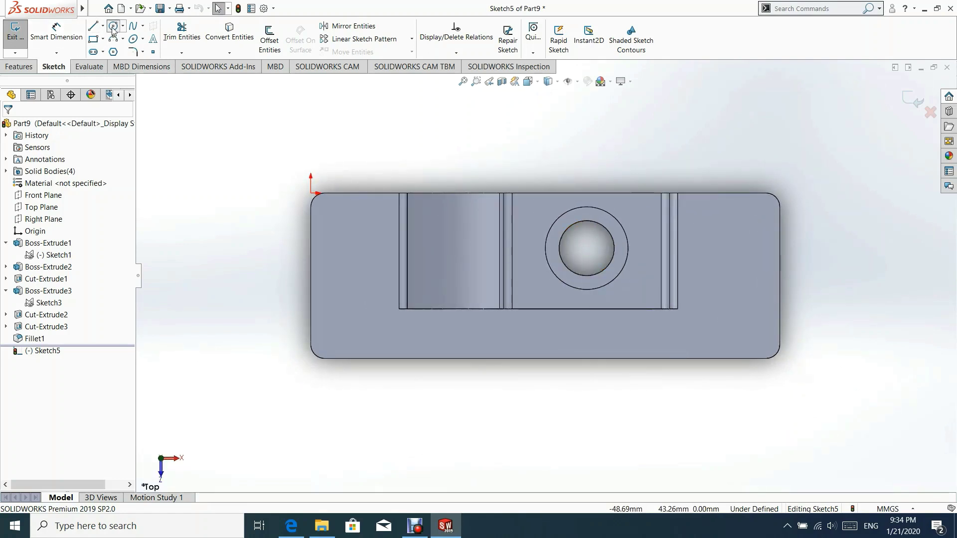
{"action": "left_click", "coordinate": [357, 241]}
{"action": "left_click", "coordinate": [379, 248]}
{"action": "left_click", "coordinate": [726, 283]}
{"action": "left_click", "coordinate": [736, 306]}
{"action": "key", "text": "Escape"}
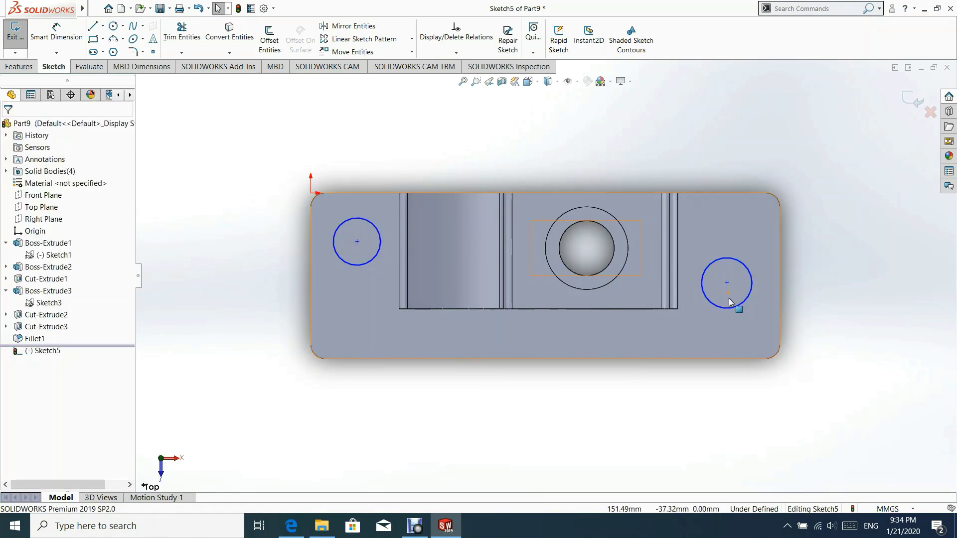
Step: Align the center points of the two base circles with a Horizontal relation
{"action": "left_click", "coordinate": [357, 242]}
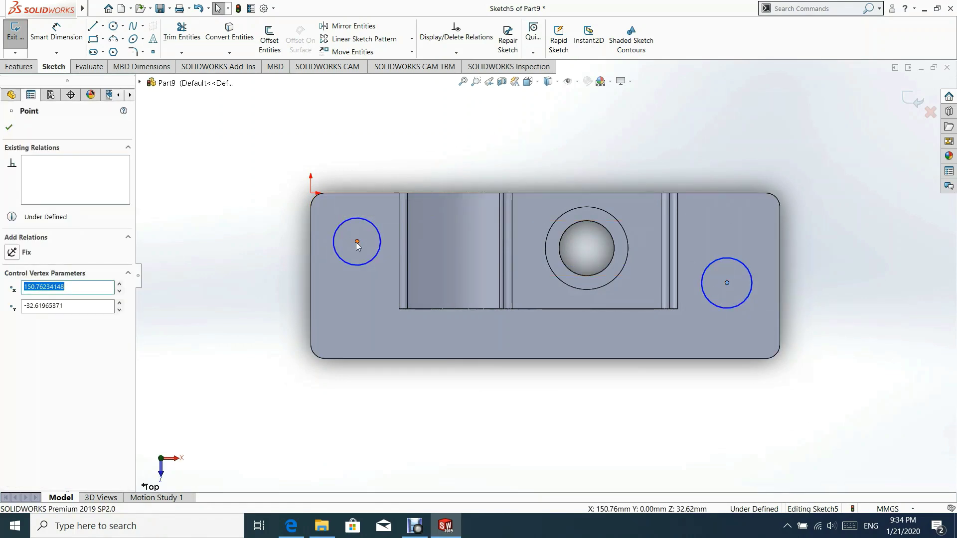
{"action": "left_click", "coordinate": [726, 282], "text": "ctrl"}
{"action": "left_click", "coordinate": [386, 199]}
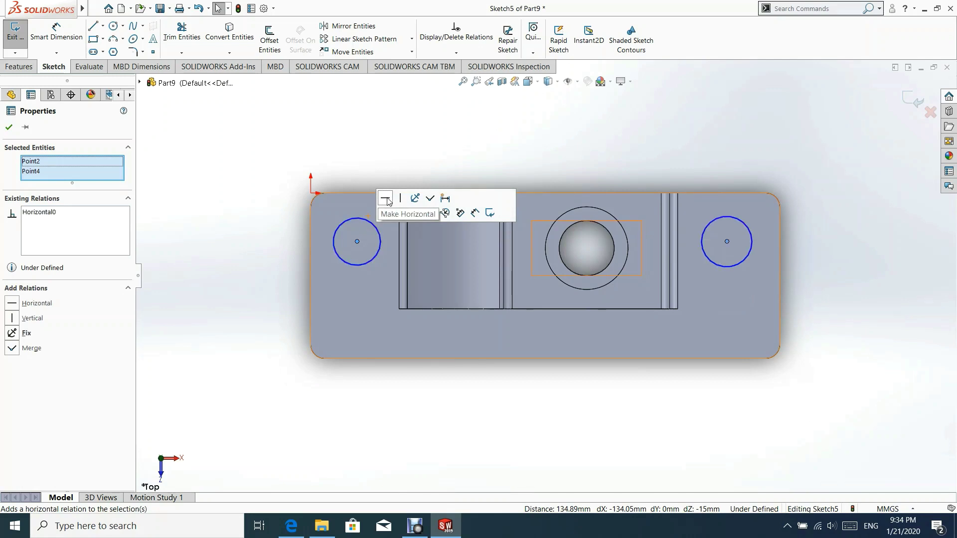
{"action": "left_click", "coordinate": [363, 171]}
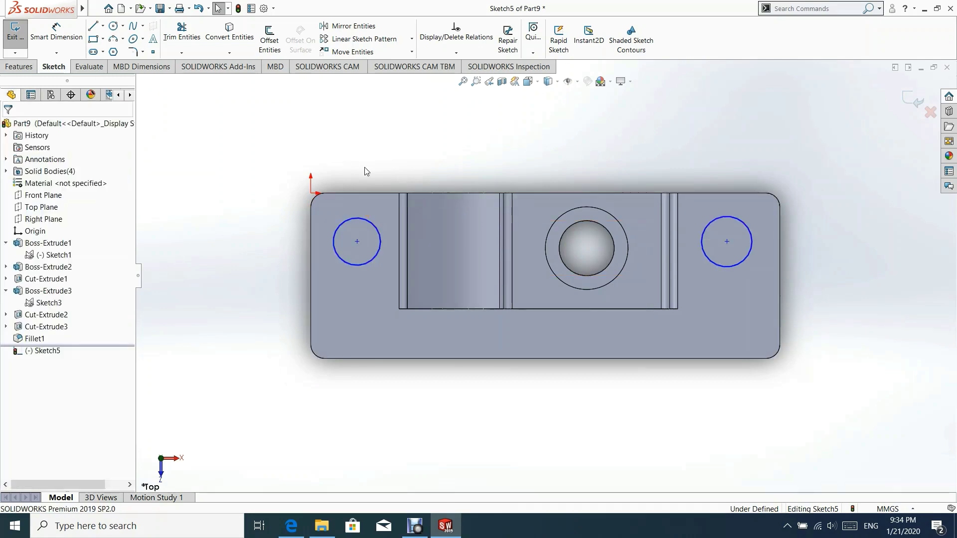
Step: Make the two base circles the same size with an Equal relation
{"action": "left_click", "coordinate": [373, 223]}
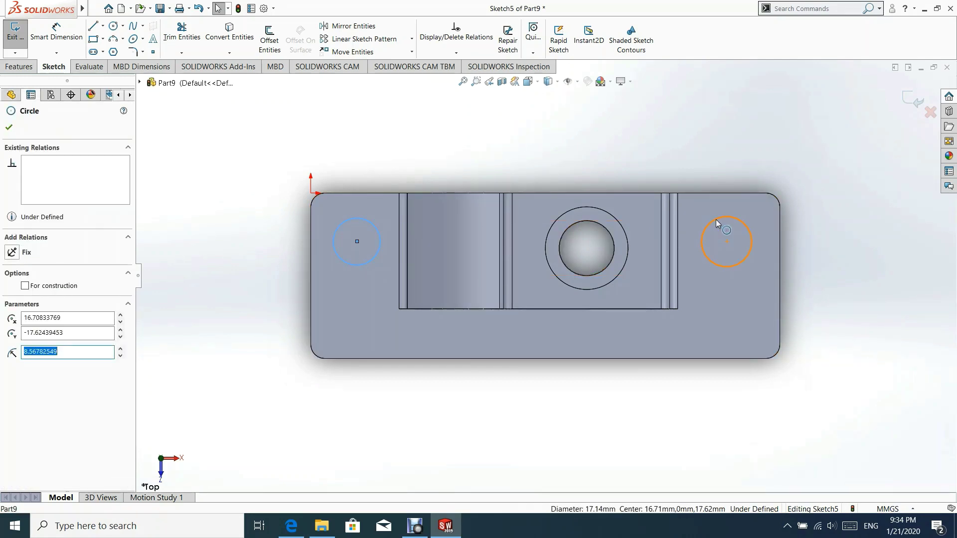
{"action": "left_click", "coordinate": [716, 221], "text": "ctrl"}
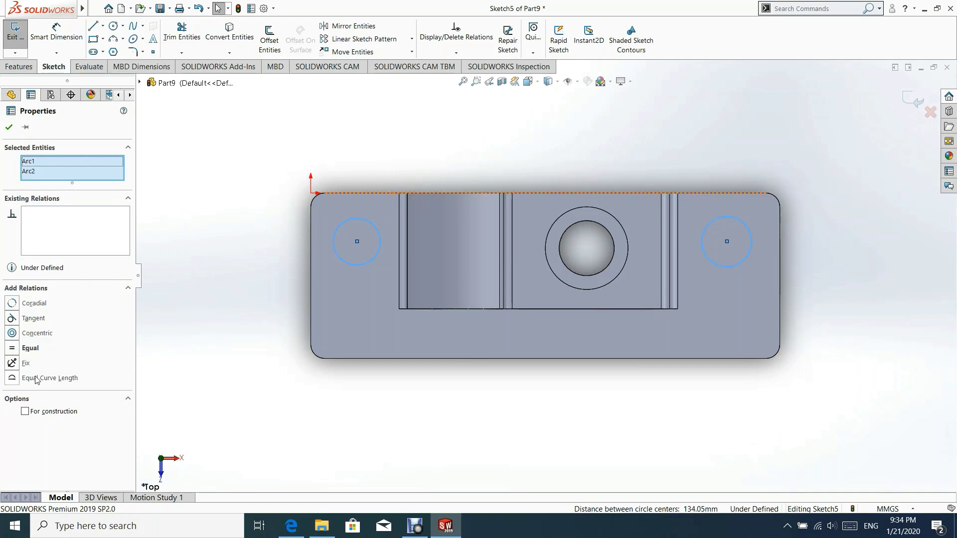
{"action": "left_click", "coordinate": [12, 349]}
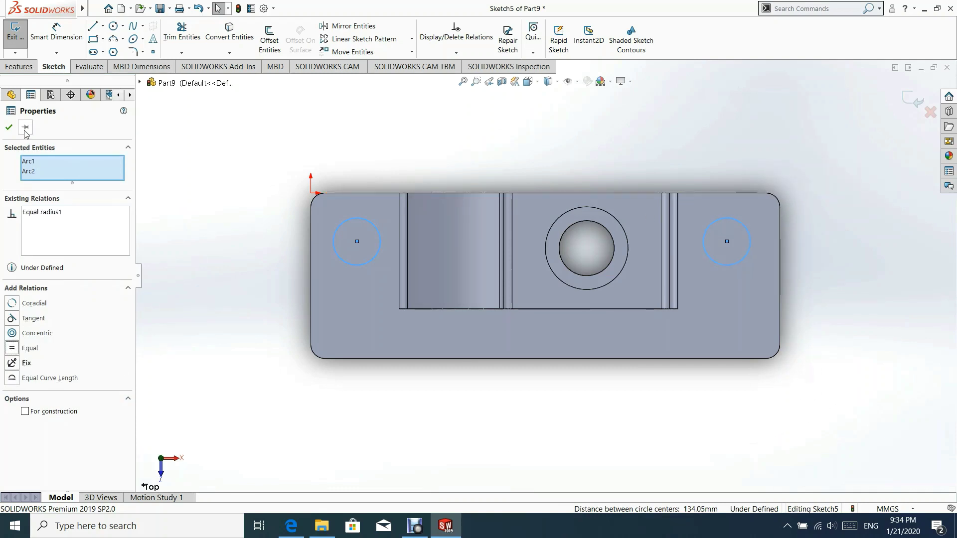
{"action": "left_click", "coordinate": [8, 128]}
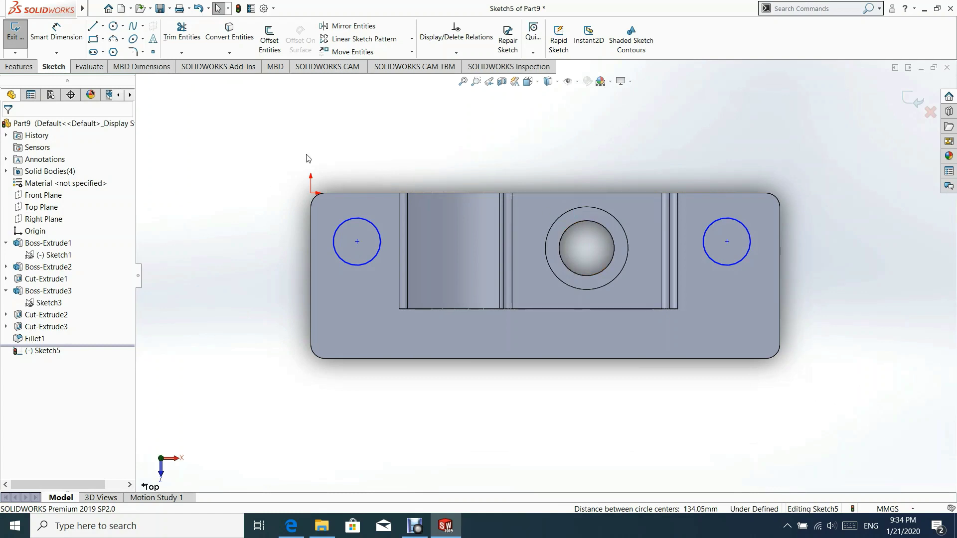
Step: Dimension the distance between the two base circles' centers as 140 mm
{"action": "left_click", "coordinate": [72, 29]}
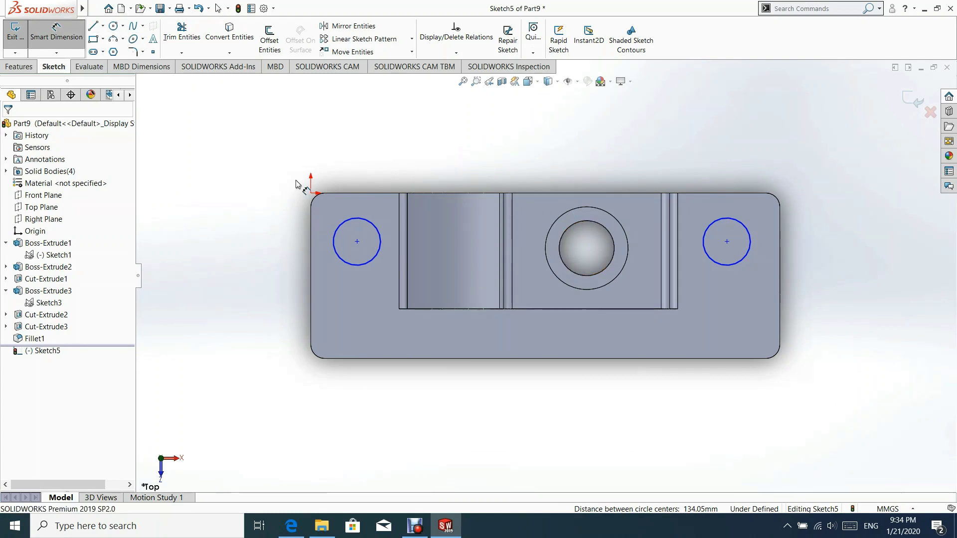
{"action": "left_click", "coordinate": [357, 242]}
{"action": "left_click", "coordinate": [727, 242]}
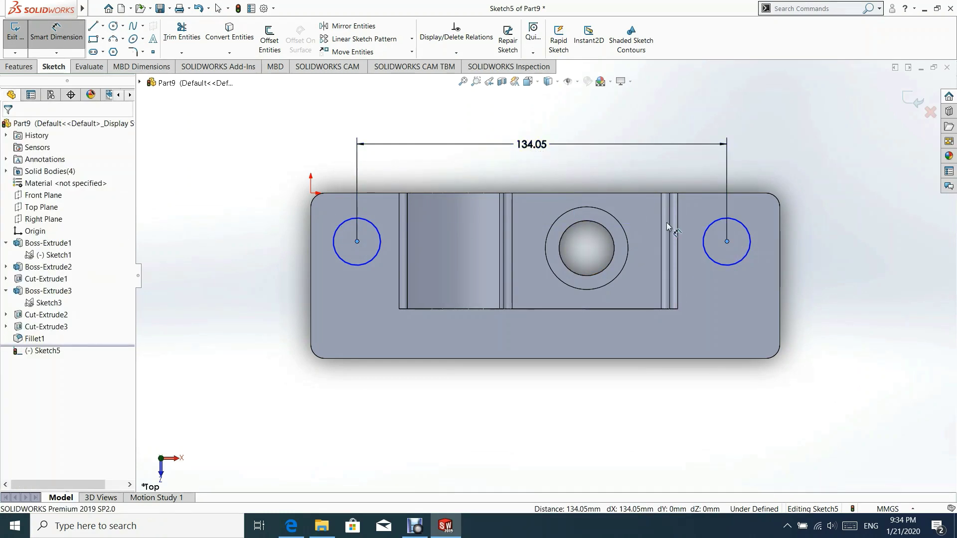
{"action": "left_click", "coordinate": [528, 145]}
{"action": "type", "text": "140"}
{"action": "key", "text": "Return"}
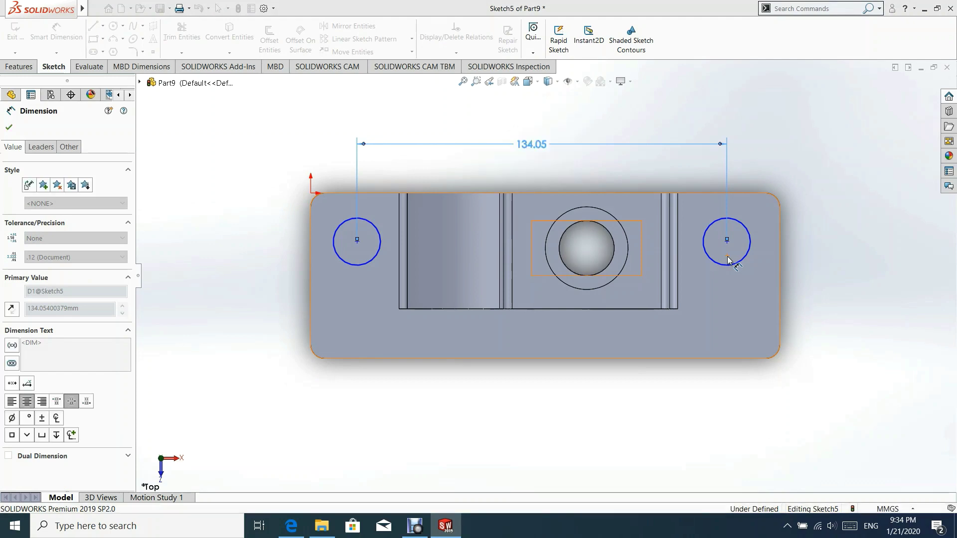
{"action": "left_click", "coordinate": [10, 126]}
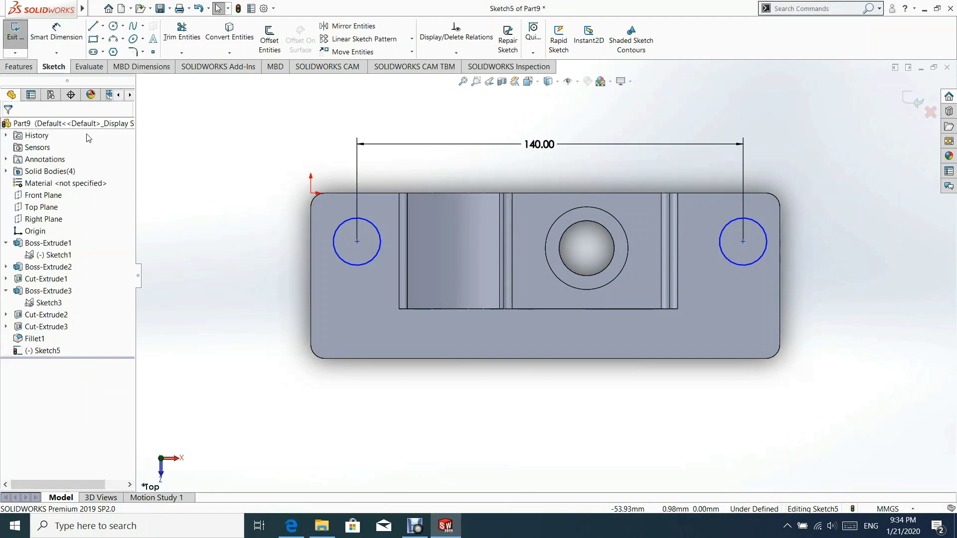
Step: Dimension the left base circle with a diameter of 13 mm
{"action": "left_click", "coordinate": [56, 31]}
{"action": "left_click", "coordinate": [333, 233]}
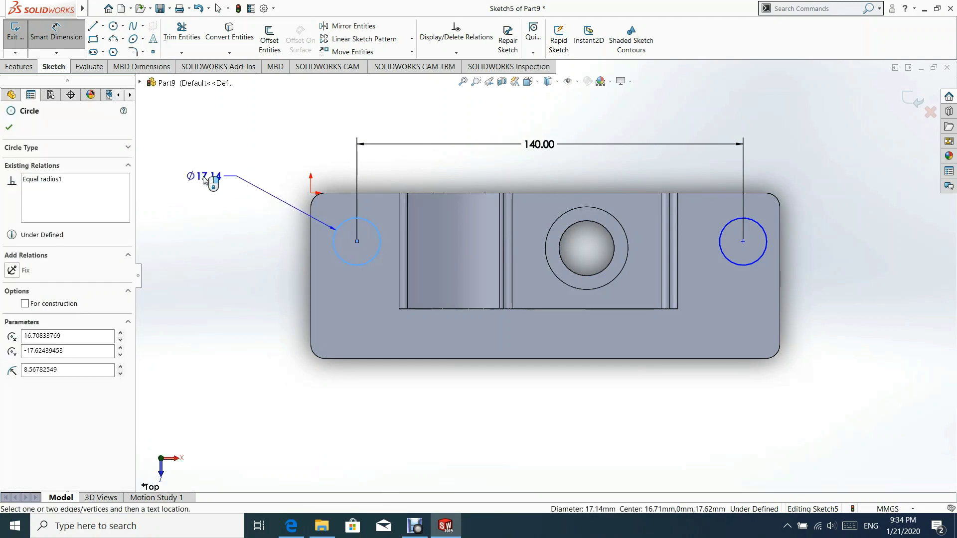
{"action": "left_click", "coordinate": [199, 182]}
{"action": "type", "text": "1"}
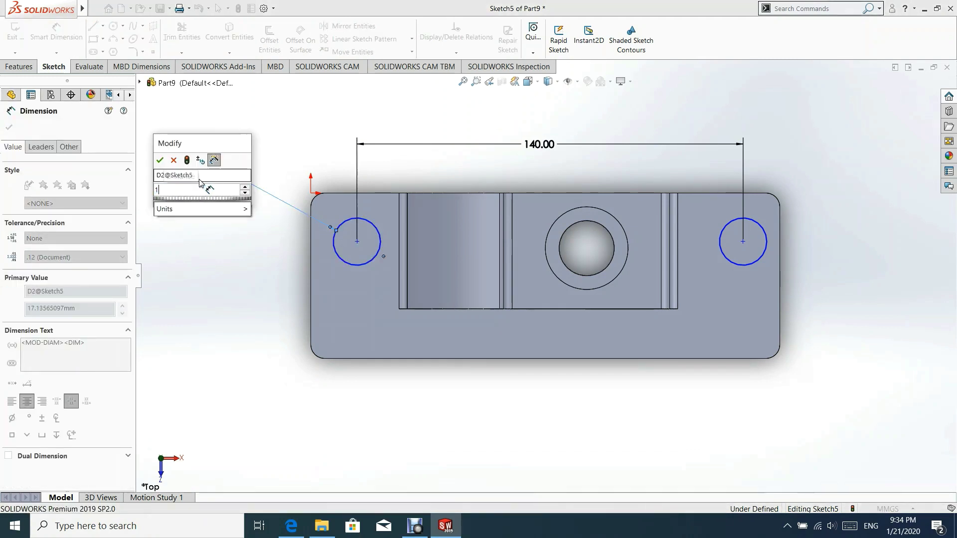
{"action": "type", "text": "3"}
{"action": "key", "text": "Return"}
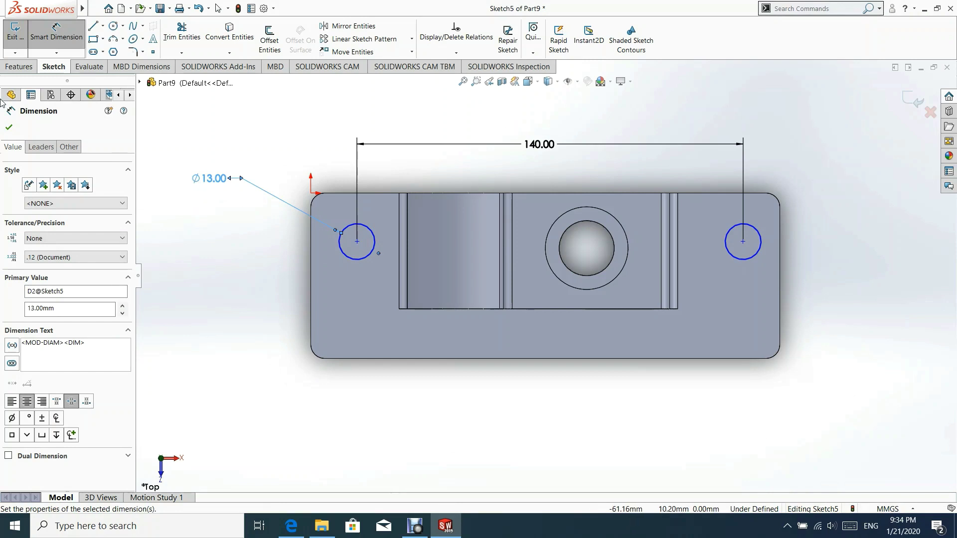
{"action": "left_click", "coordinate": [9, 126]}
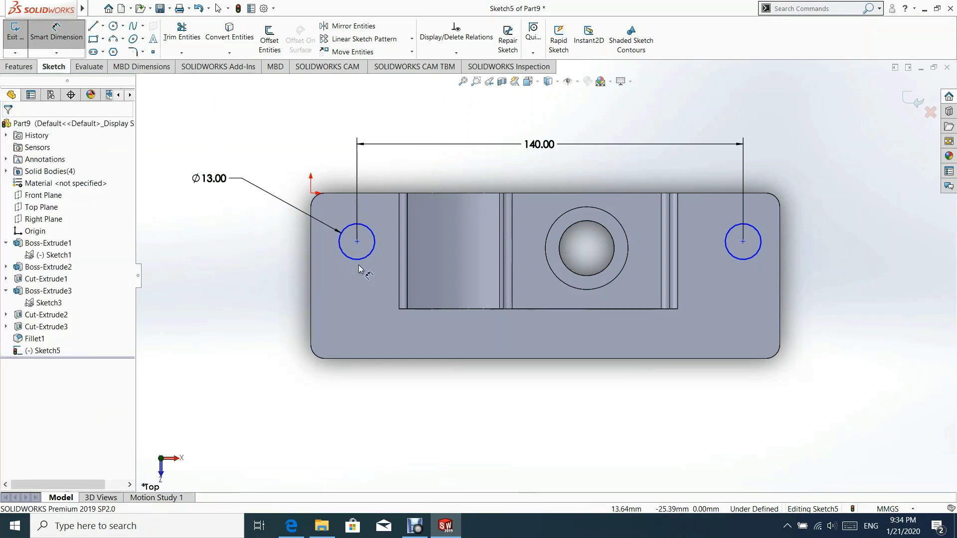
Step: Dimension the left circle's center horizontally 140/2 mm from the midpoint of the base's front edge
{"action": "left_click", "coordinate": [359, 243]}
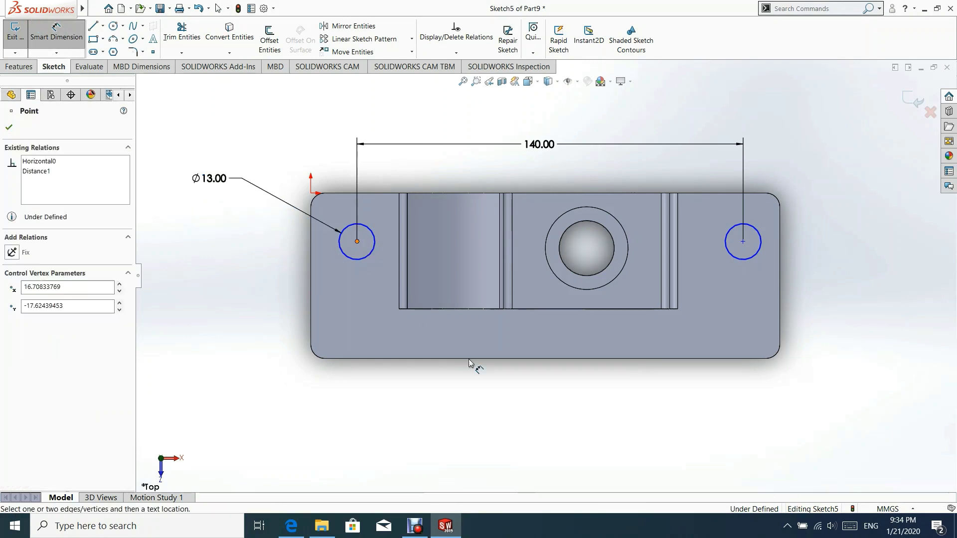
{"action": "left_click", "coordinate": [546, 359]}
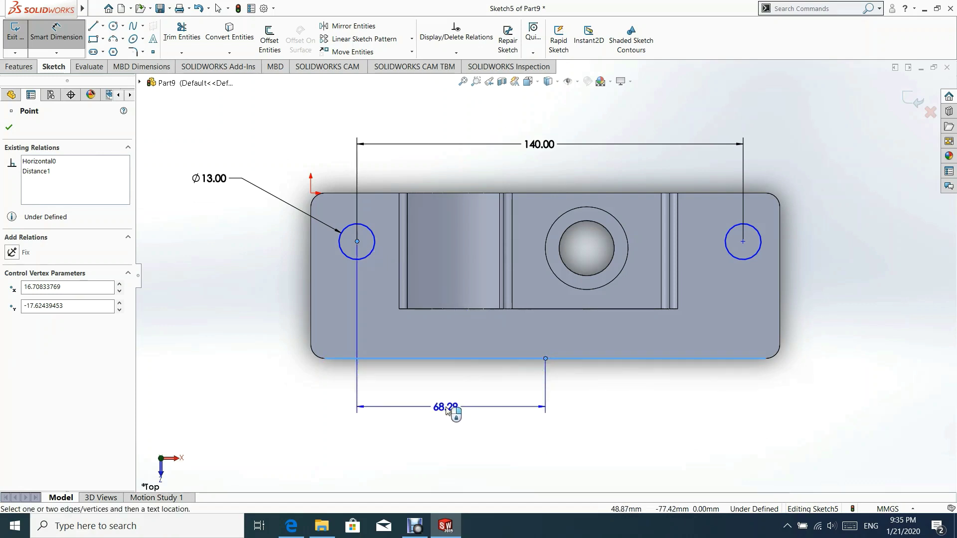
{"action": "left_click", "coordinate": [456, 416]}
{"action": "type", "text": "140/2"}
{"action": "key", "text": "Return"}
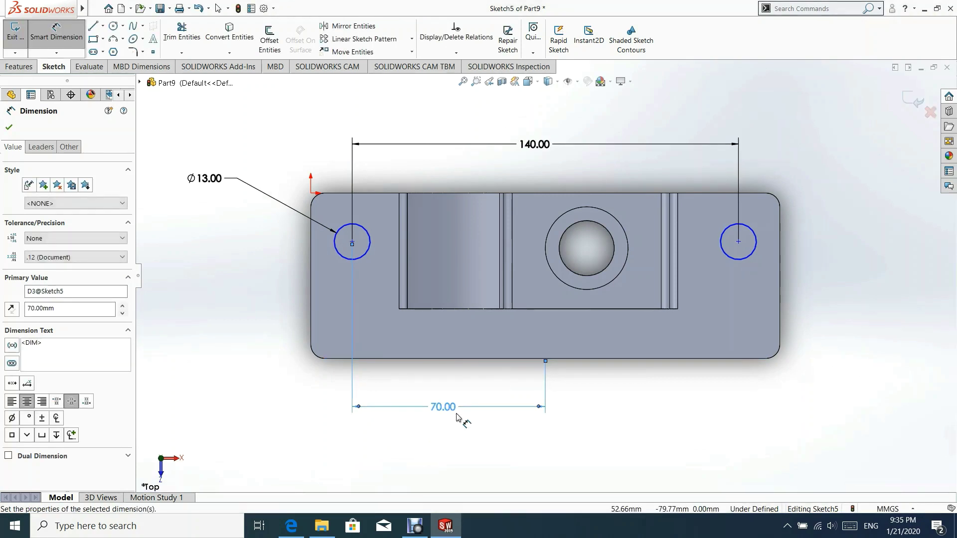
Step: Dimension the right base circle's center 30 mm from the base's back edge and exit the sketch
{"action": "left_click", "coordinate": [10, 128]}
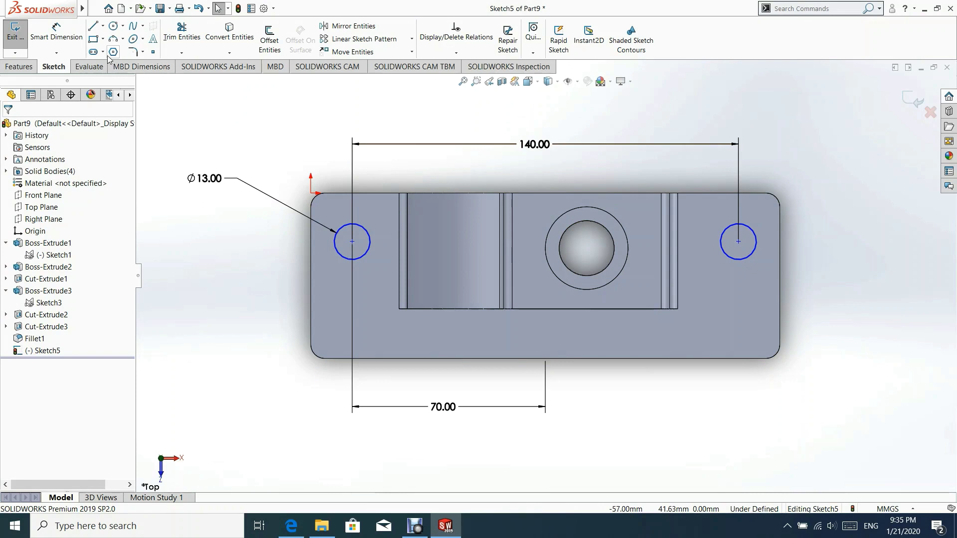
{"action": "left_click", "coordinate": [69, 41]}
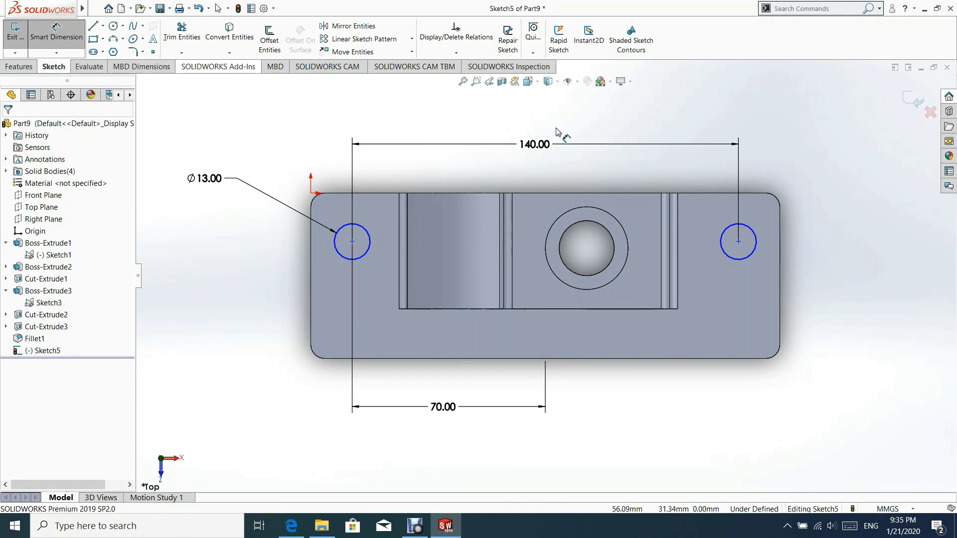
{"action": "left_click", "coordinate": [740, 241]}
{"action": "left_click", "coordinate": [756, 197]}
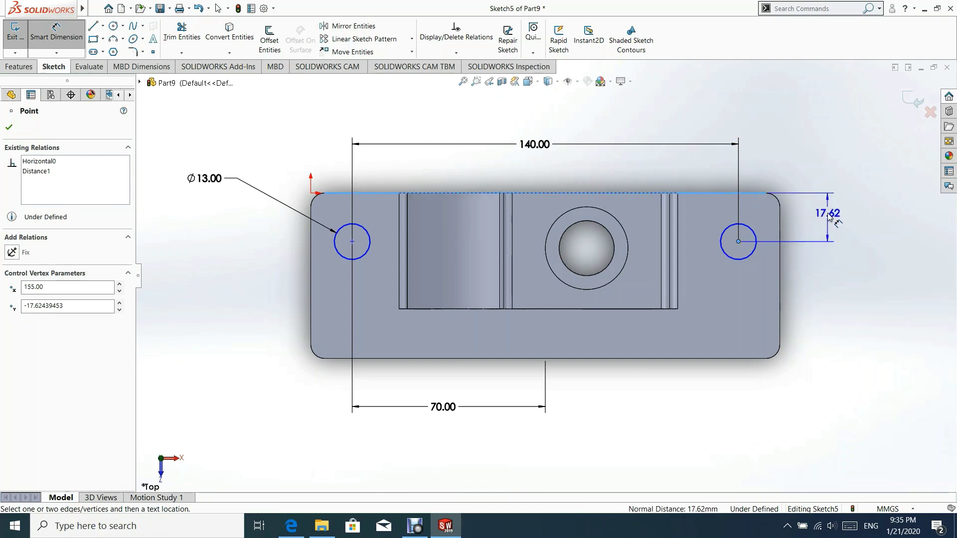
{"action": "left_click", "coordinate": [839, 222]}
{"action": "type", "text": "30"}
{"action": "key", "text": "Return"}
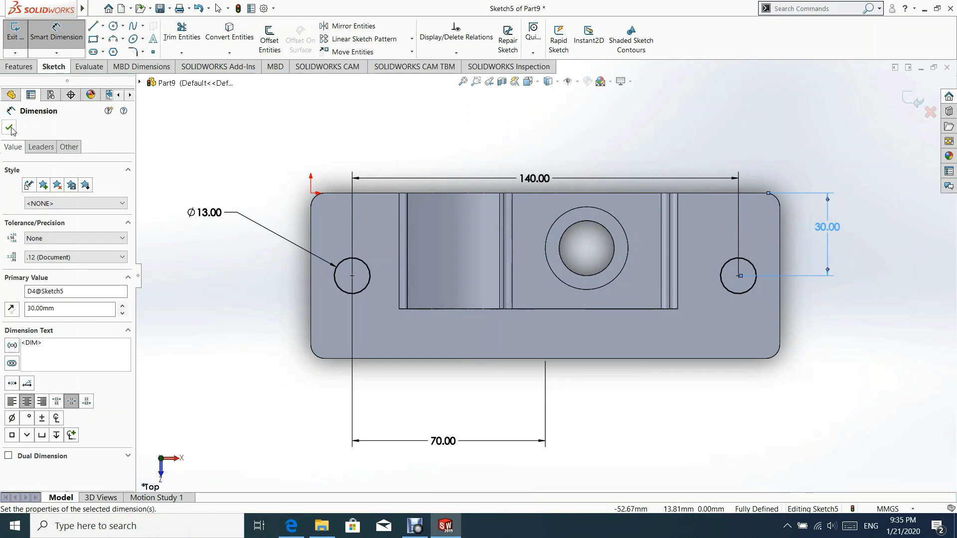
{"action": "key", "text": "Escape"}
{"action": "left_click", "coordinate": [914, 99]}
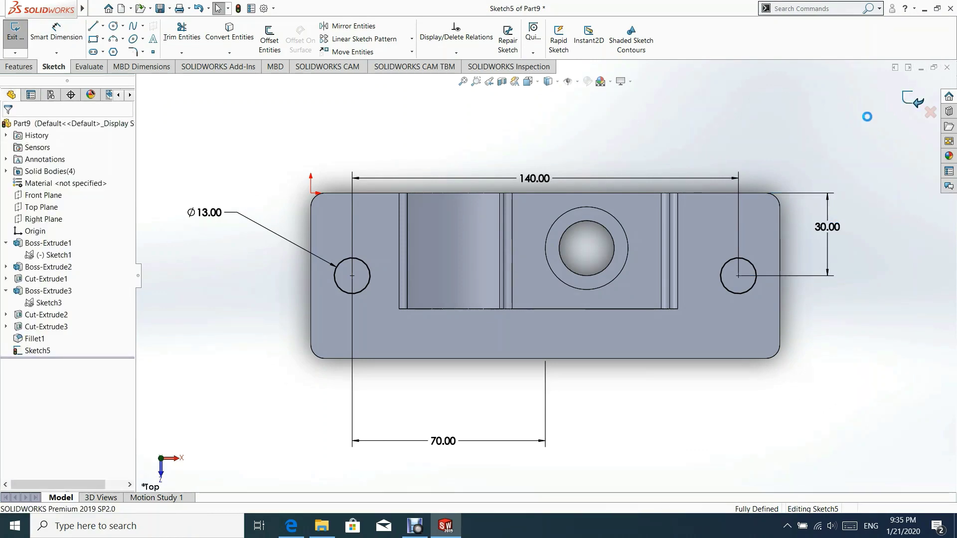
Step: Cut the two base circles through the base with an Extruded Cut set to Through All
{"action": "middle_click_drag", "start_coordinate": [422, 296], "coordinate": [562, 254]}
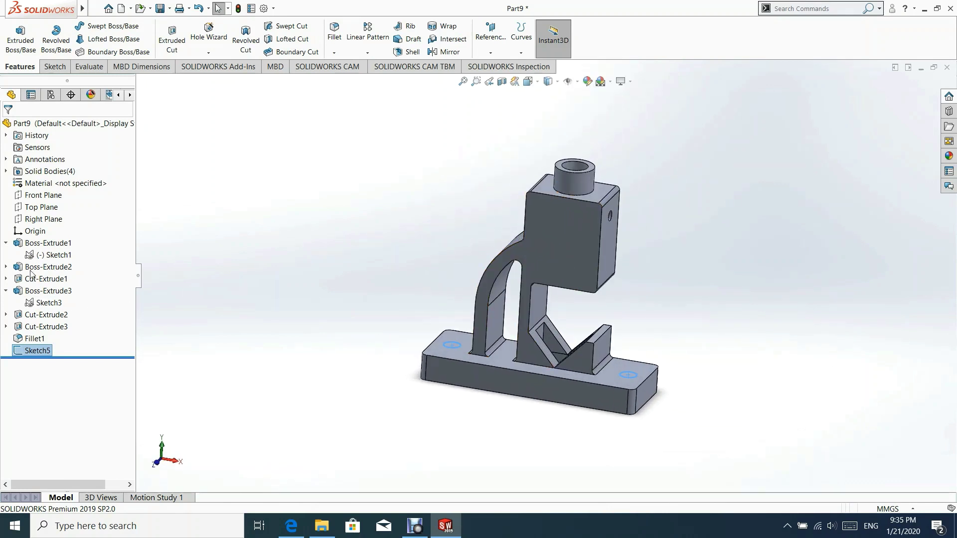
{"action": "left_click", "coordinate": [171, 37]}
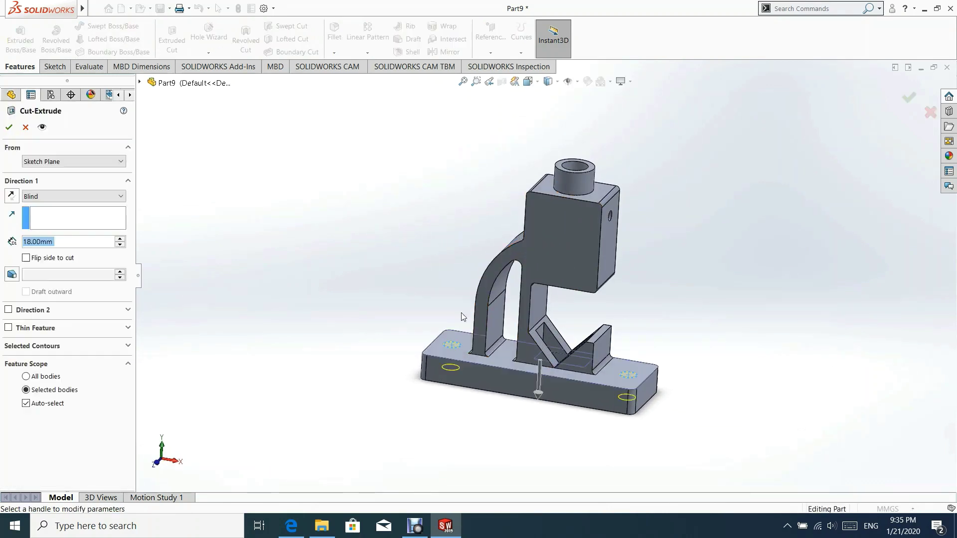
{"action": "left_click", "coordinate": [49, 193]}
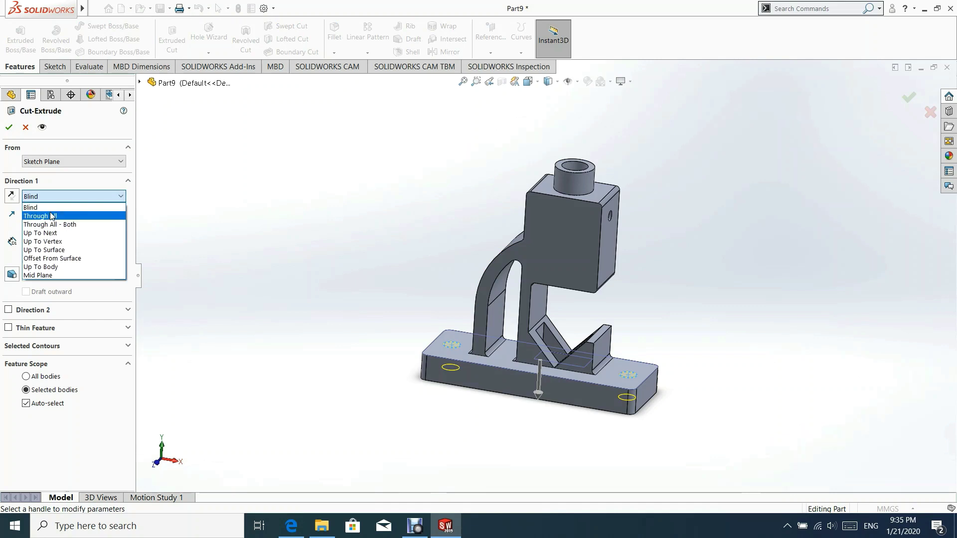
{"action": "left_click", "coordinate": [52, 214]}
{"action": "left_click", "coordinate": [9, 128]}
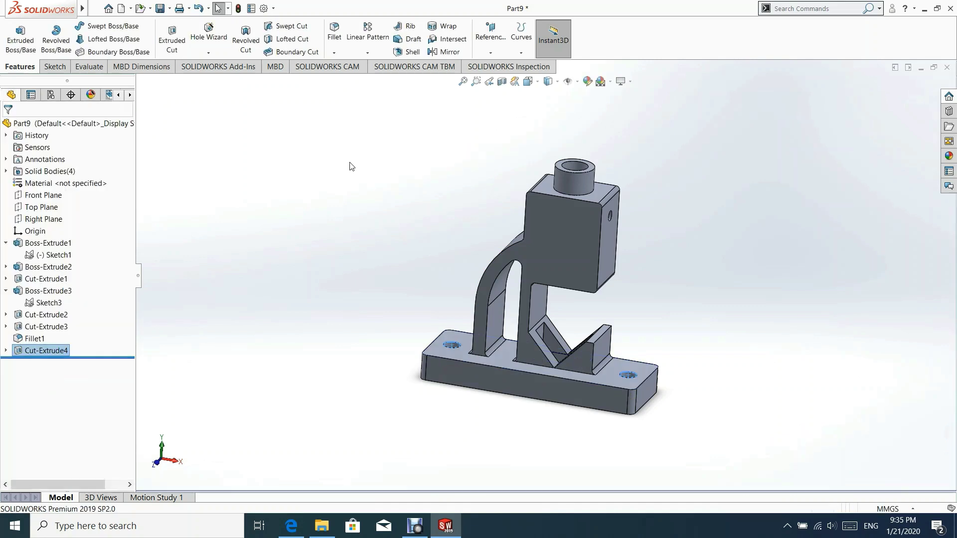
Step: Save the part as "the base" in the "assembly modeling 1" folder
{"action": "middle_click_drag", "start_coordinate": [598, 381], "coordinate": [620, 245]}
{"action": "scroll", "coordinate": [621, 283], "scroll_direction": "down", "scroll_amount": 1}
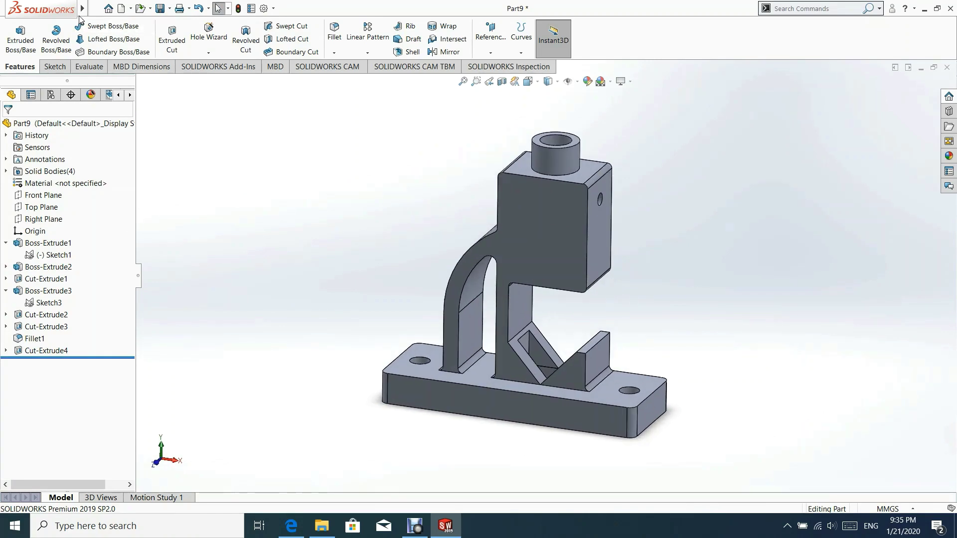
{"action": "left_click", "coordinate": [96, 9]}
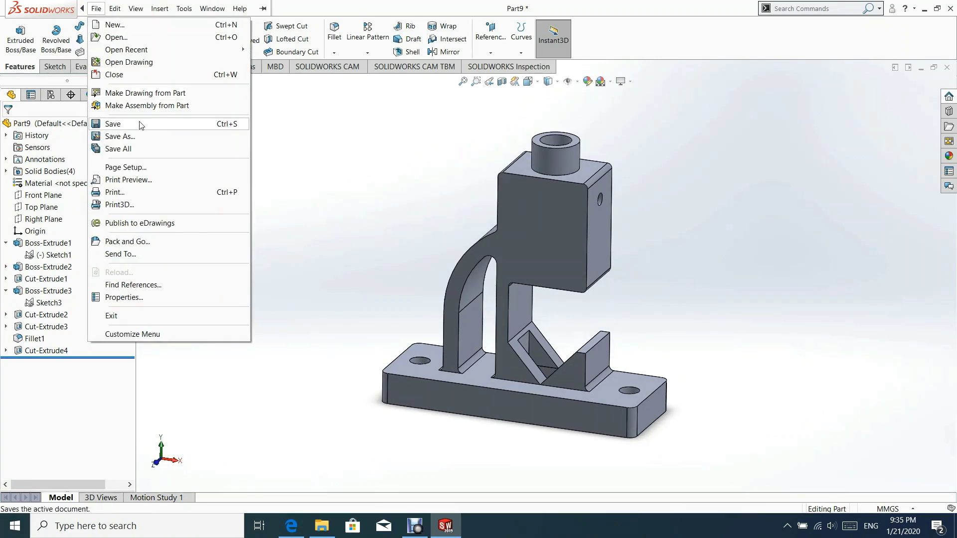
{"action": "left_click", "coordinate": [141, 136]}
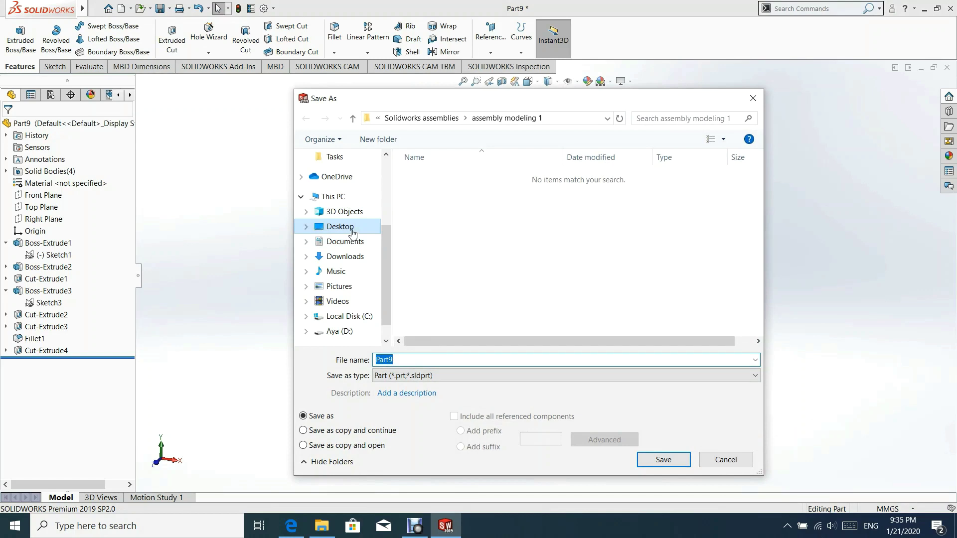
{"action": "left_click", "coordinate": [416, 359]}
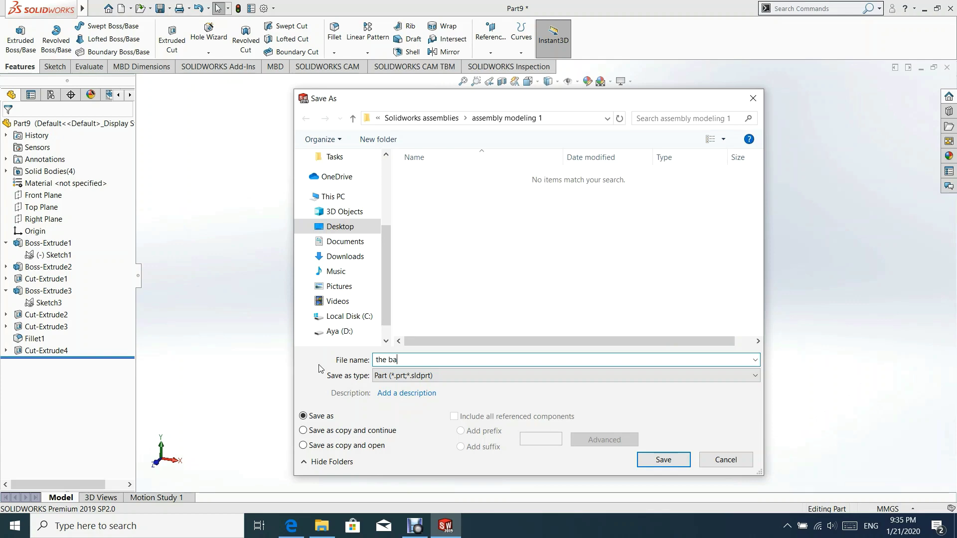
{"action": "left_click", "coordinate": [640, 455]}
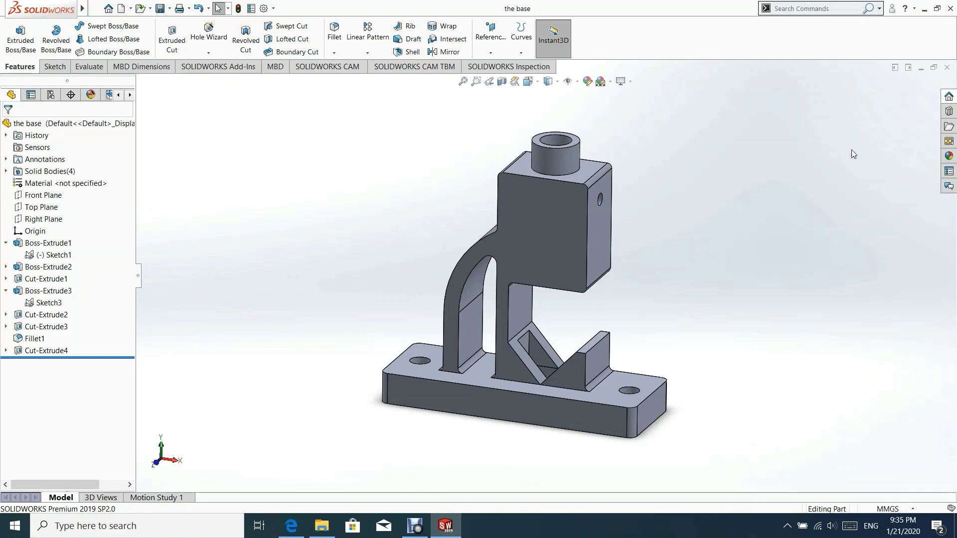
{"action": "key", "text": "ctrl+F2"}
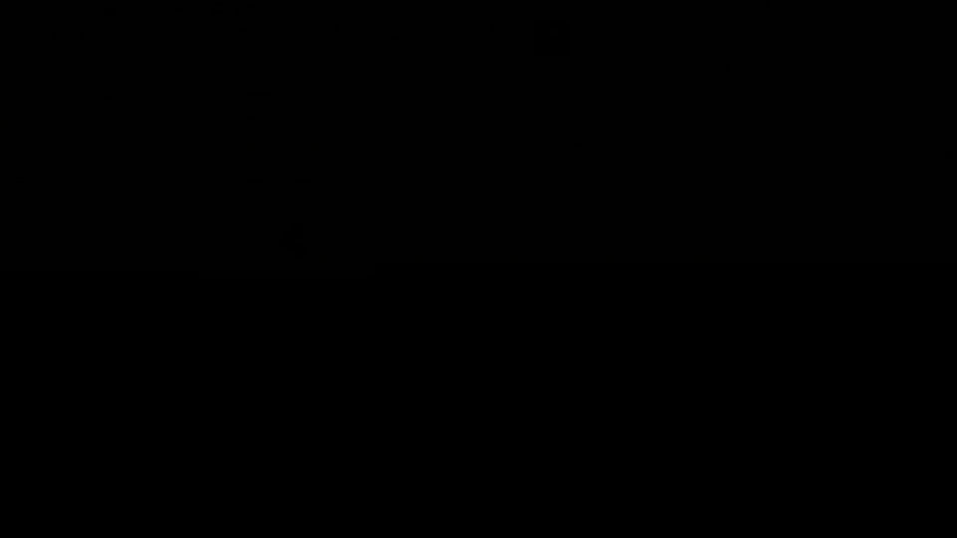